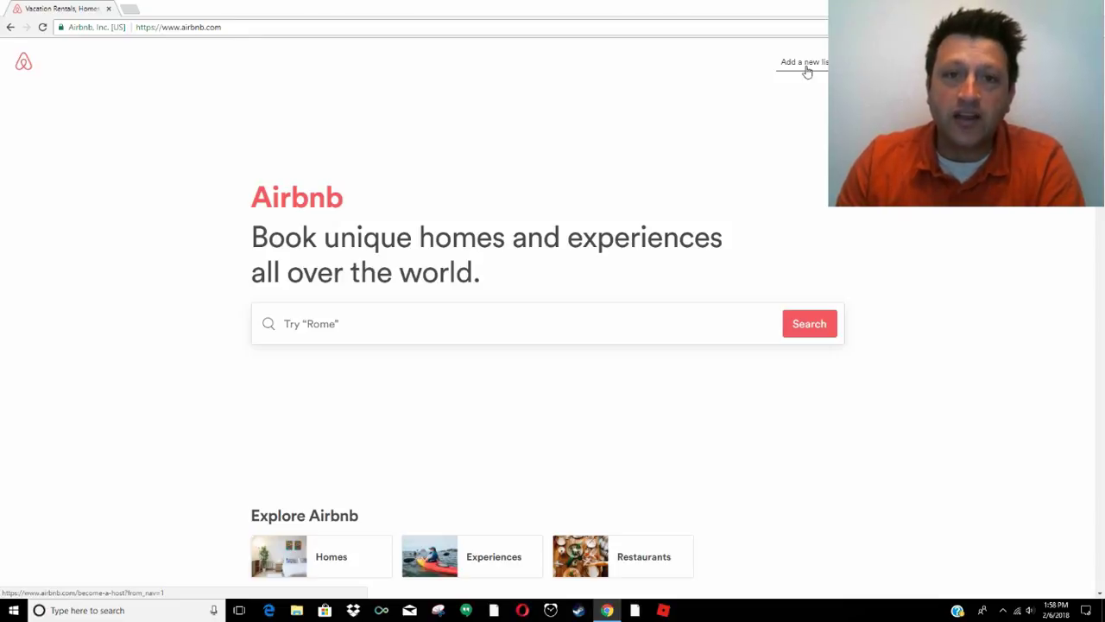
# Open Account Transaction History and read the 2012 paid-out total
pyautogui.moveTo(1075, 62)
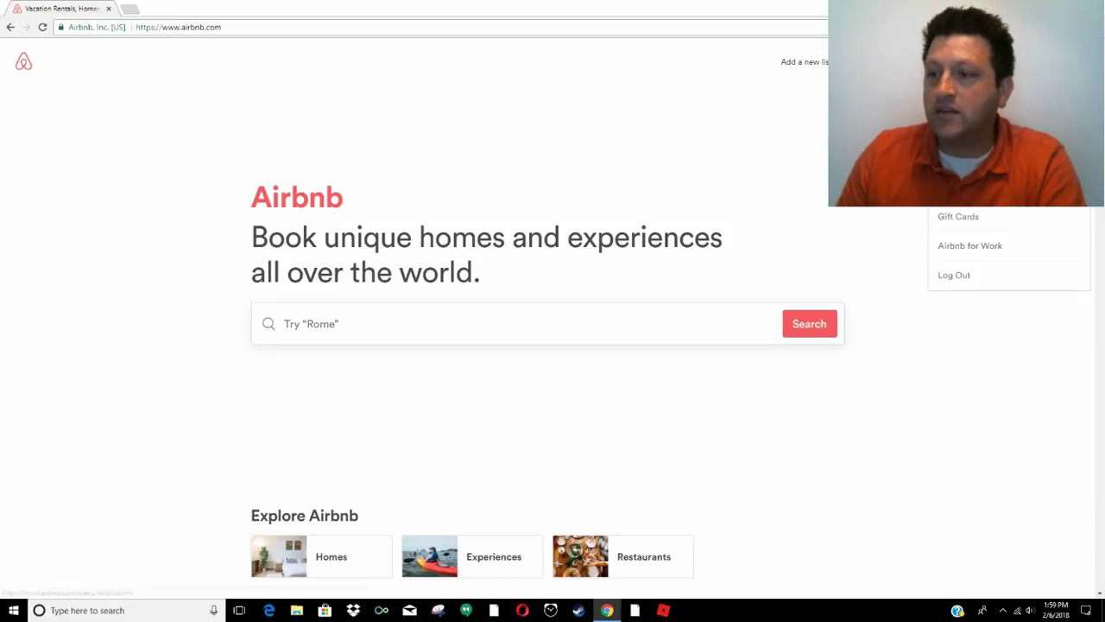
pyautogui.click(958, 186)
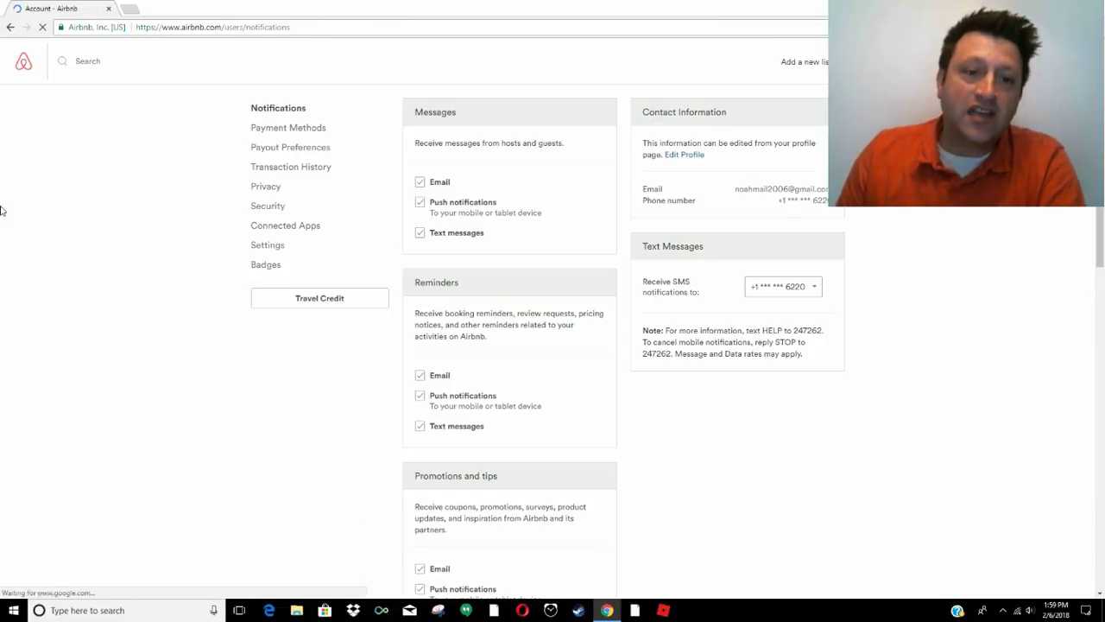
pyautogui.click(268, 168)
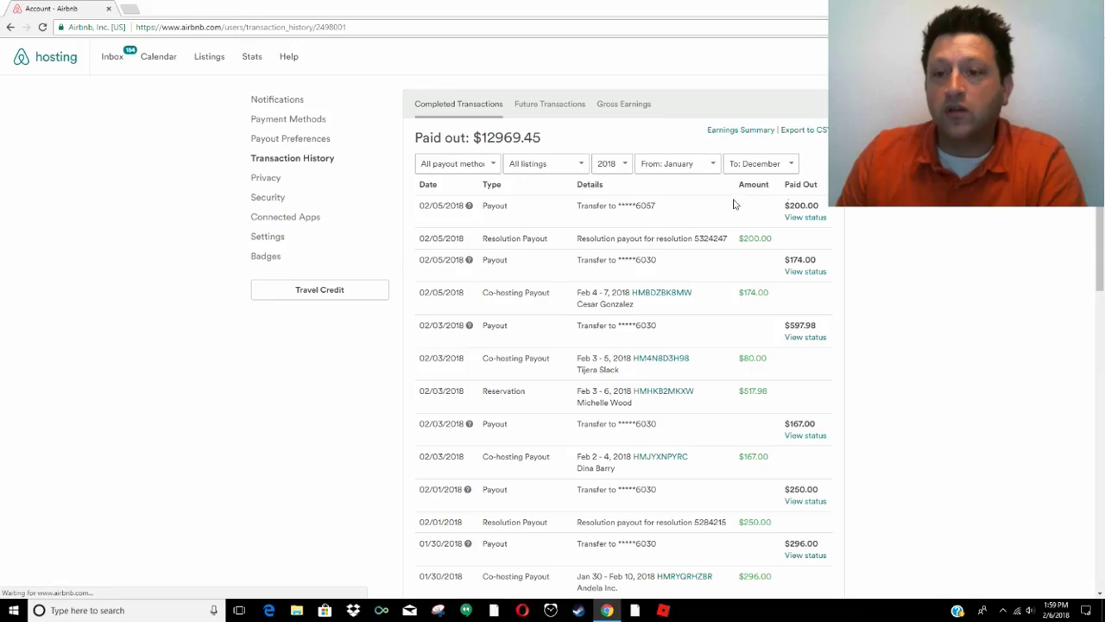
pyautogui.click(609, 165)
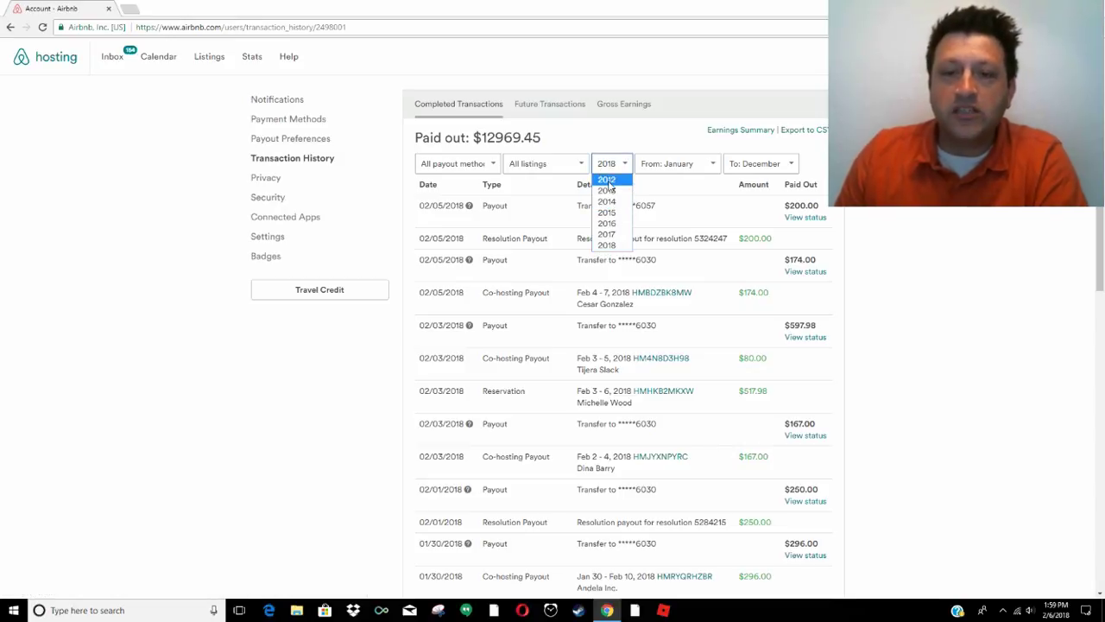
pyautogui.click(609, 181)
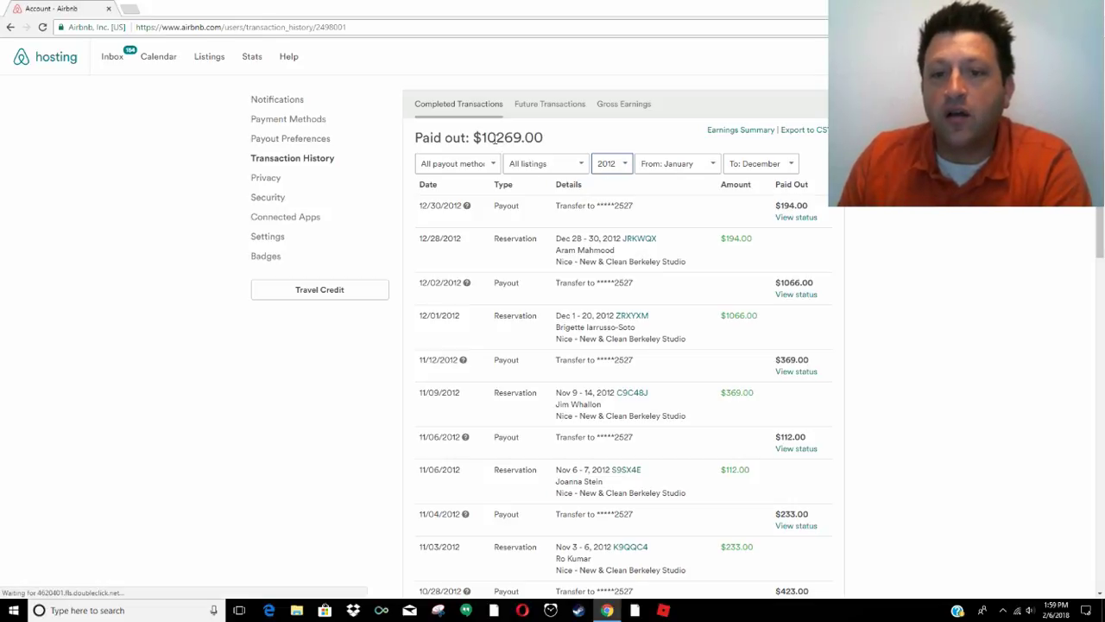
pyautogui.moveTo(497, 138); pyautogui.dragTo(558, 144)
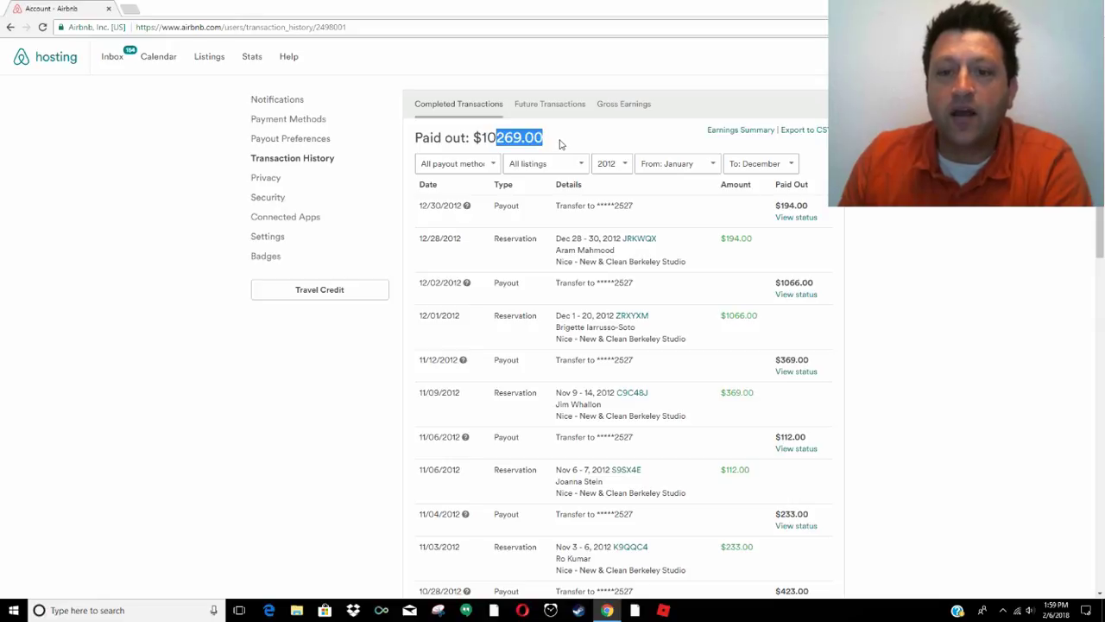
pyautogui.click(559, 145)
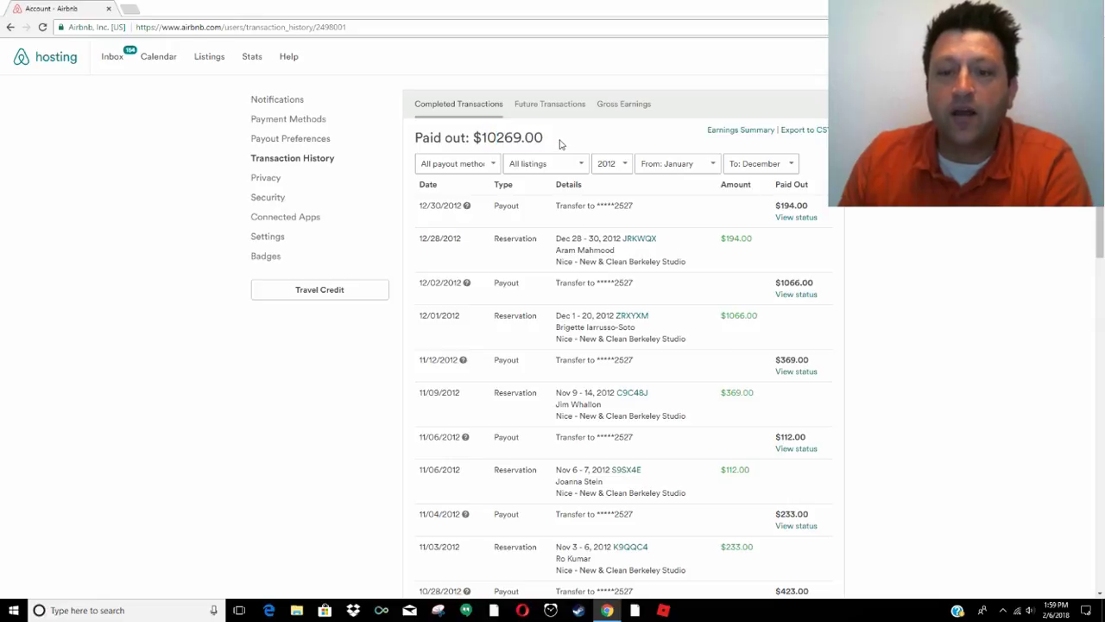
# Switch the year filter to 2013, then 2014, reading each paid-out total
pyautogui.click(613, 164)
pyautogui.click(608, 191)
pyautogui.moveTo(498, 141); pyautogui.dragTo(481, 142)
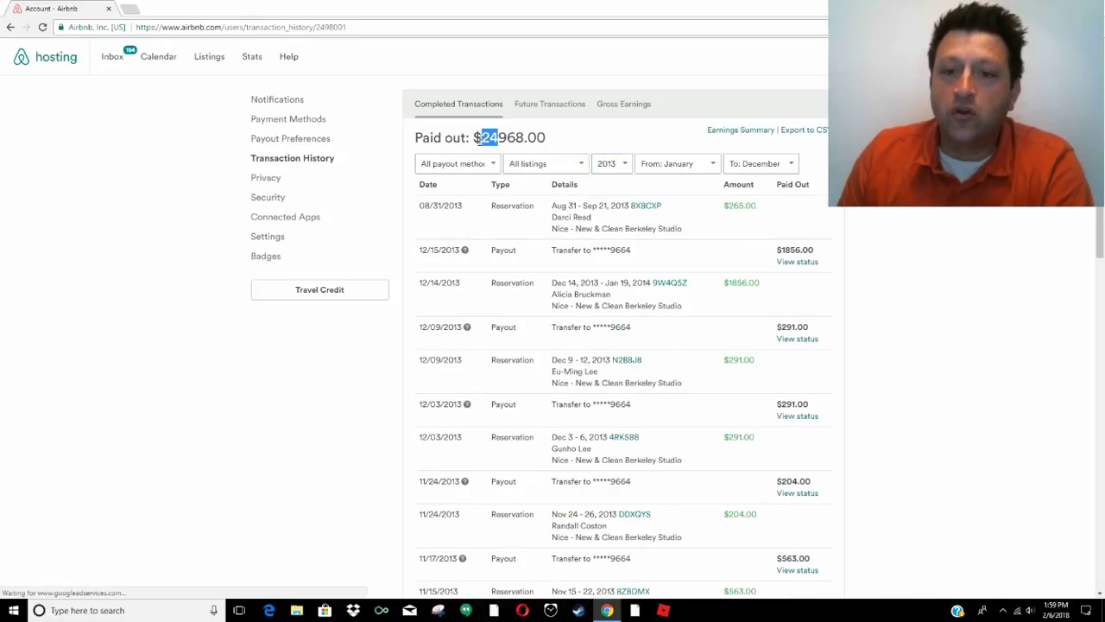
pyautogui.click(610, 164)
pyautogui.click(610, 201)
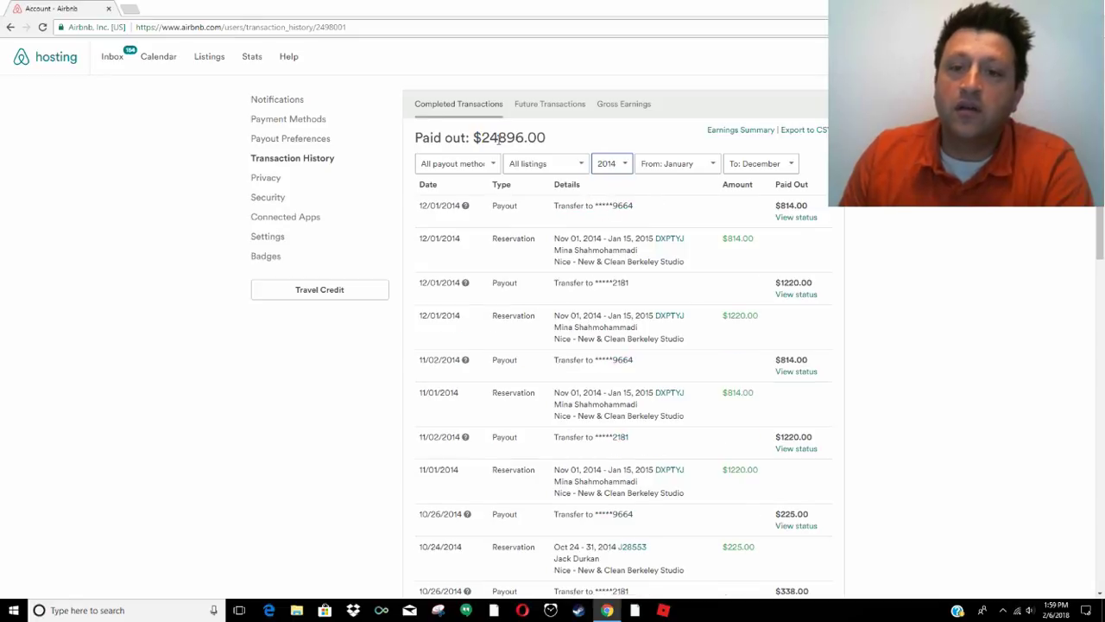
pyautogui.moveTo(498, 141); pyautogui.dragTo(474, 141)
pyautogui.click(597, 145)
# Step through 2015 and 2016 to 2017, reading the $192914.48 paid-out total
pyautogui.click(615, 164)
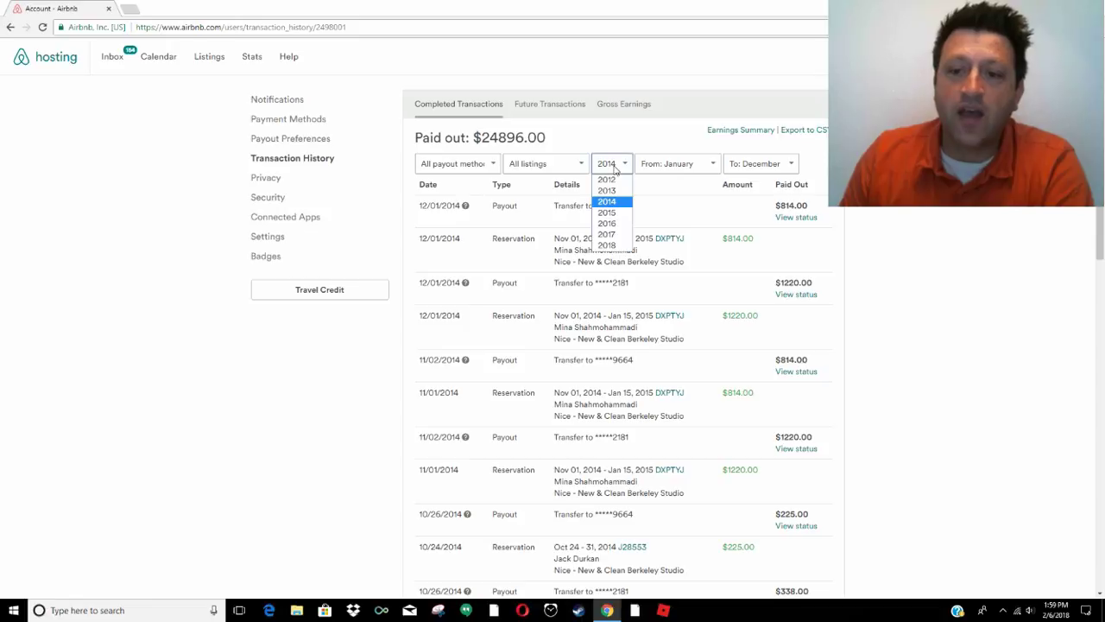
pyautogui.click(613, 212)
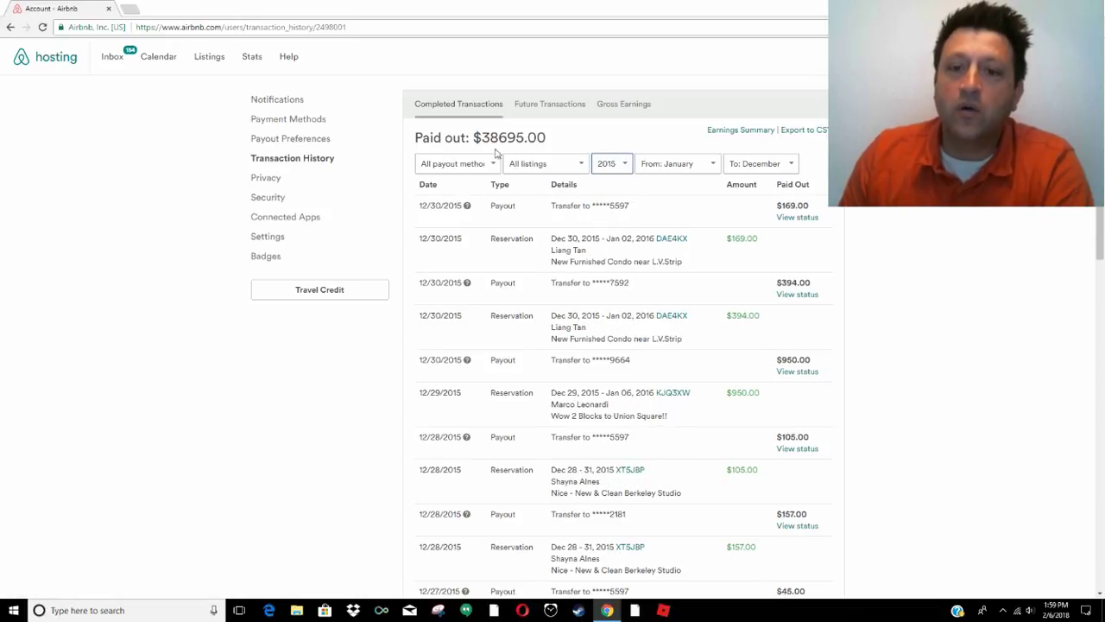
pyautogui.moveTo(498, 137); pyautogui.dragTo(475, 138)
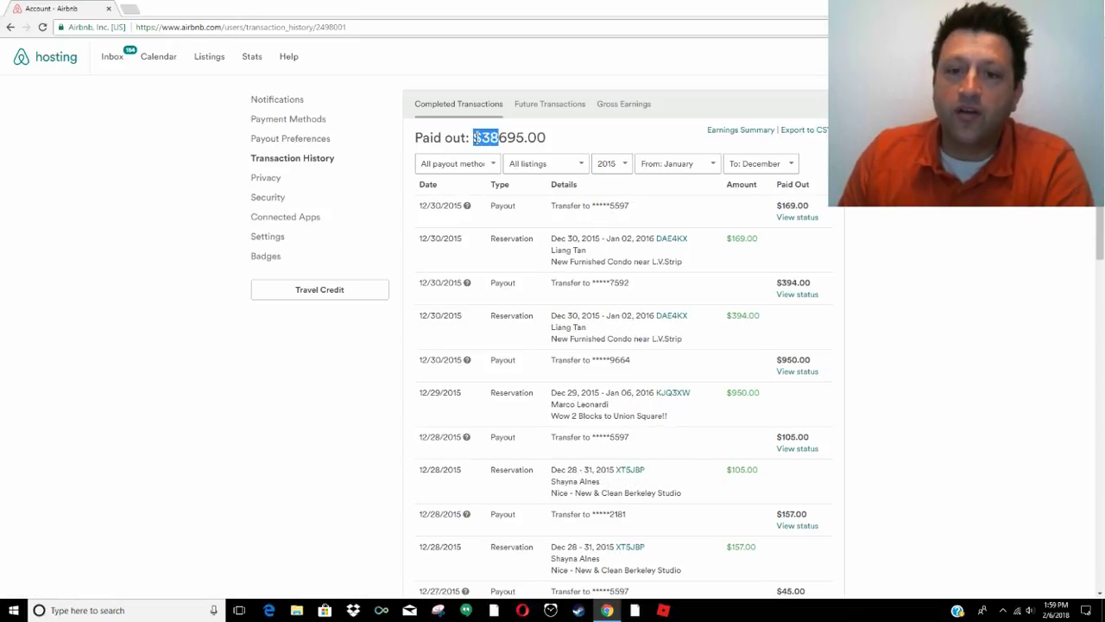
pyautogui.click(607, 162)
pyautogui.click(608, 231)
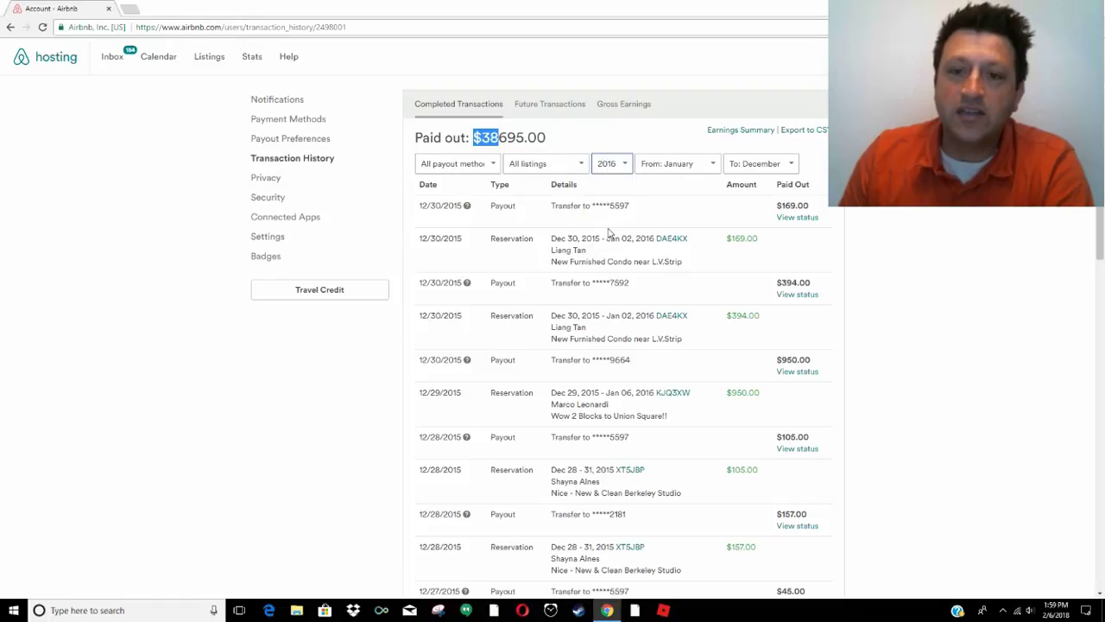
pyautogui.moveTo(503, 137); pyautogui.dragTo(473, 138)
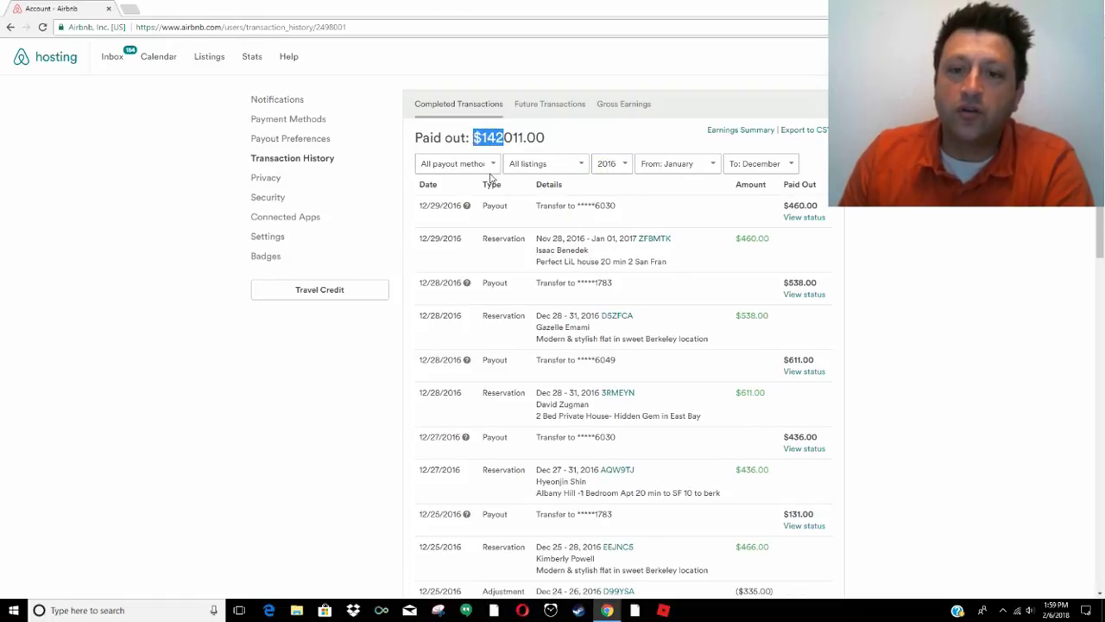
pyautogui.click(620, 163)
pyautogui.click(608, 236)
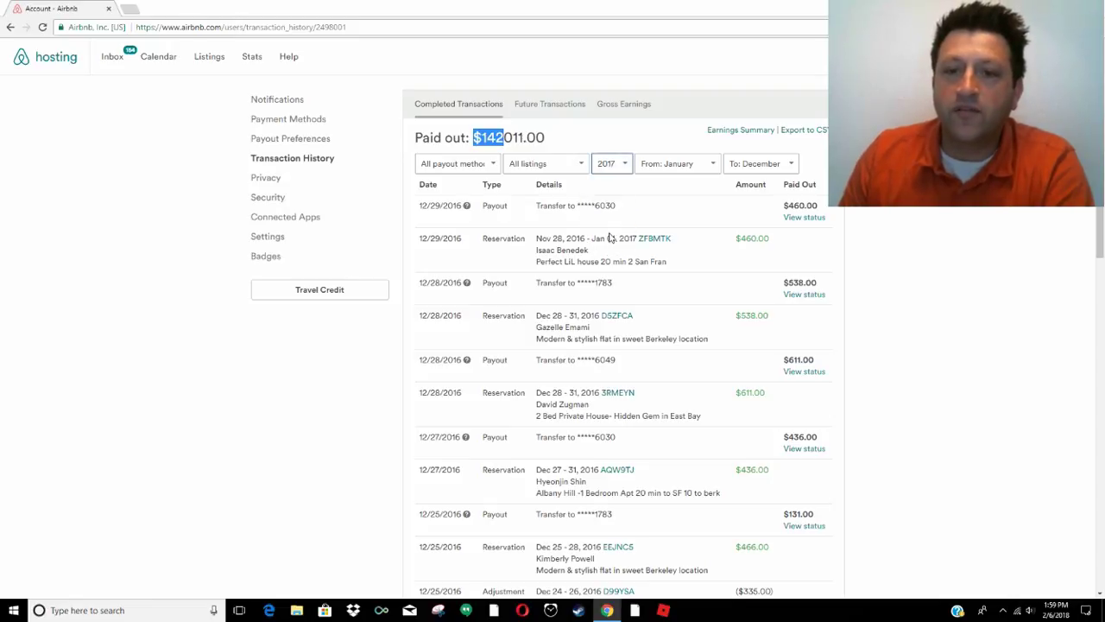
pyautogui.moveTo(504, 138); pyautogui.dragTo(466, 138)
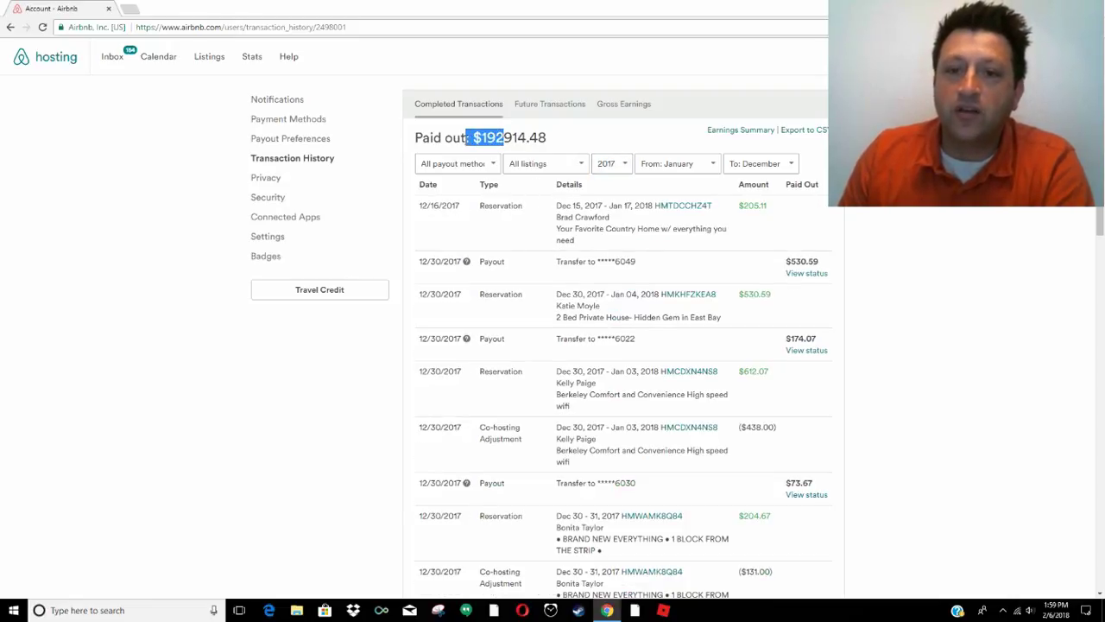
pyautogui.click(567, 140)
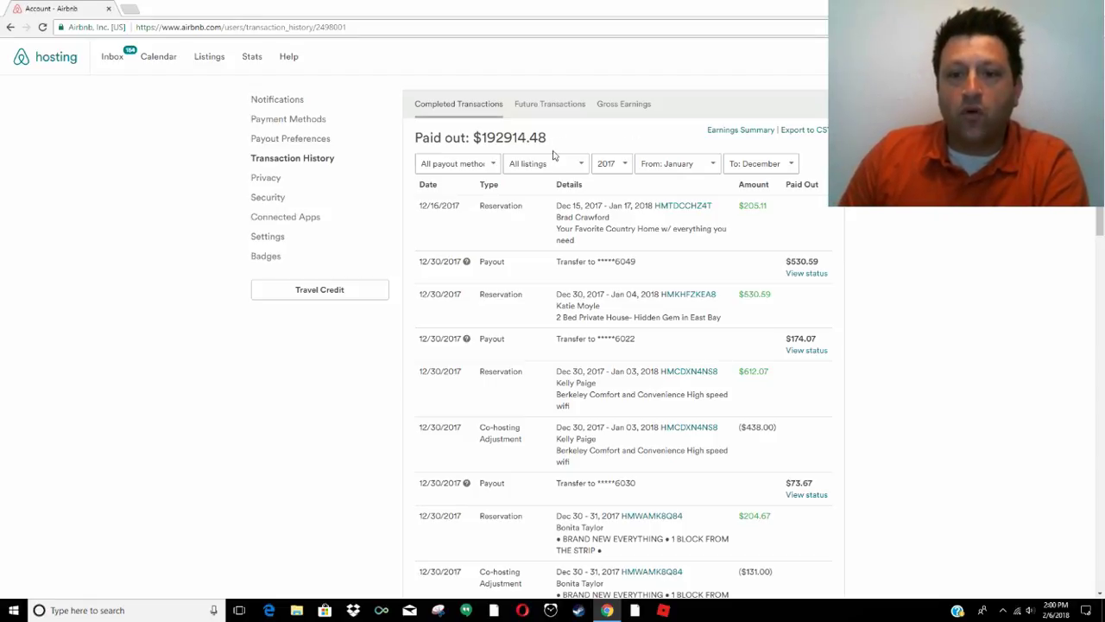
pyautogui.click(547, 164)
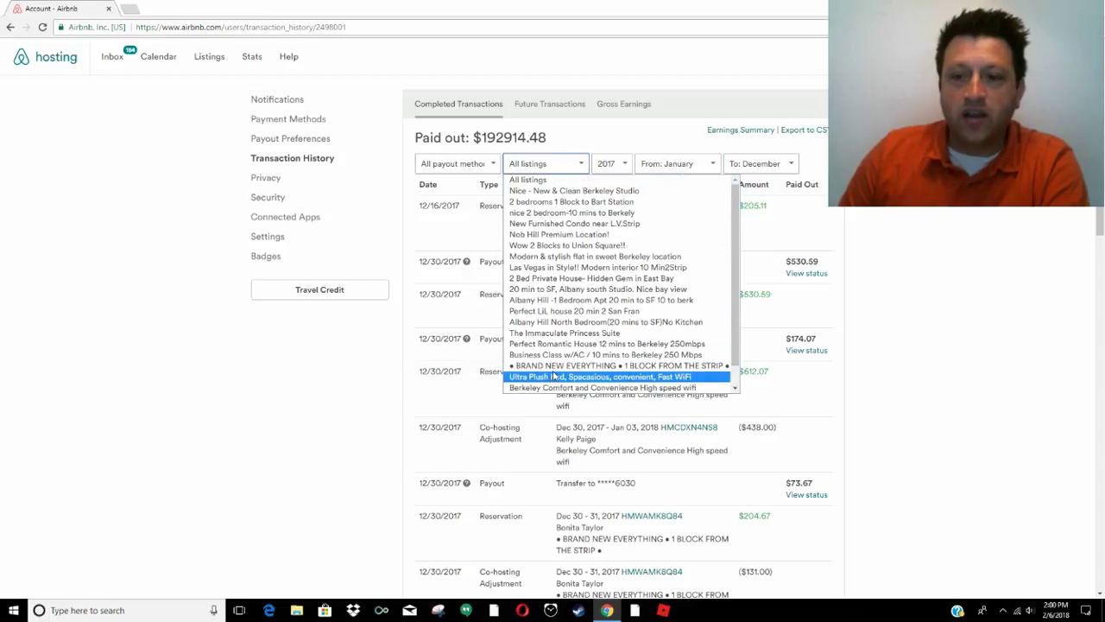
pyautogui.scroll(-1, 563, 335)
pyautogui.scroll(1, 563, 335)
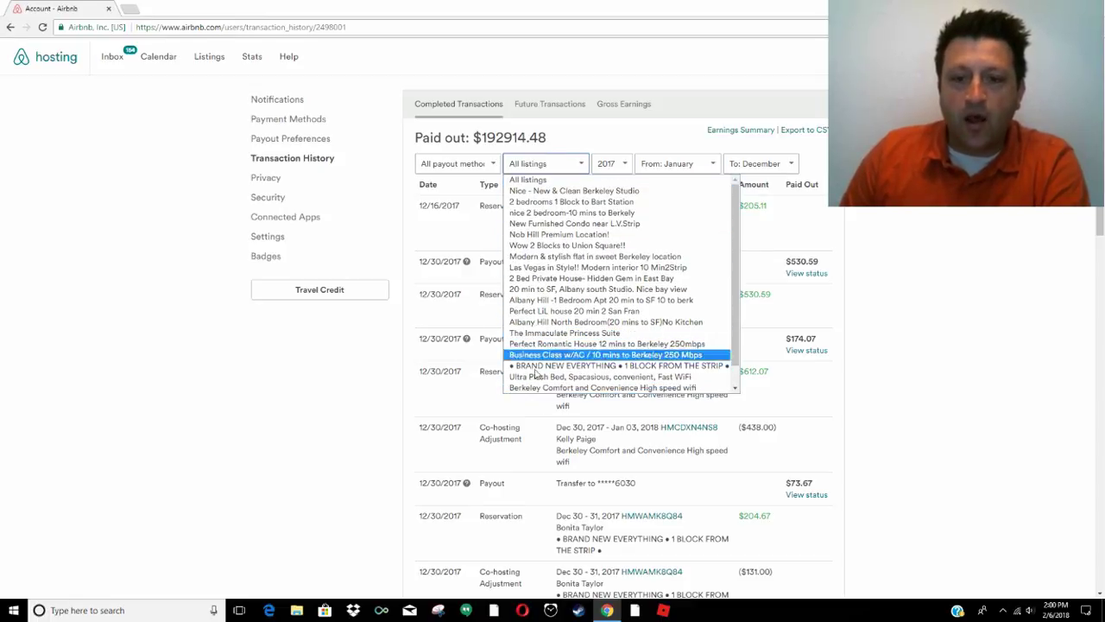
pyautogui.click(673, 48)
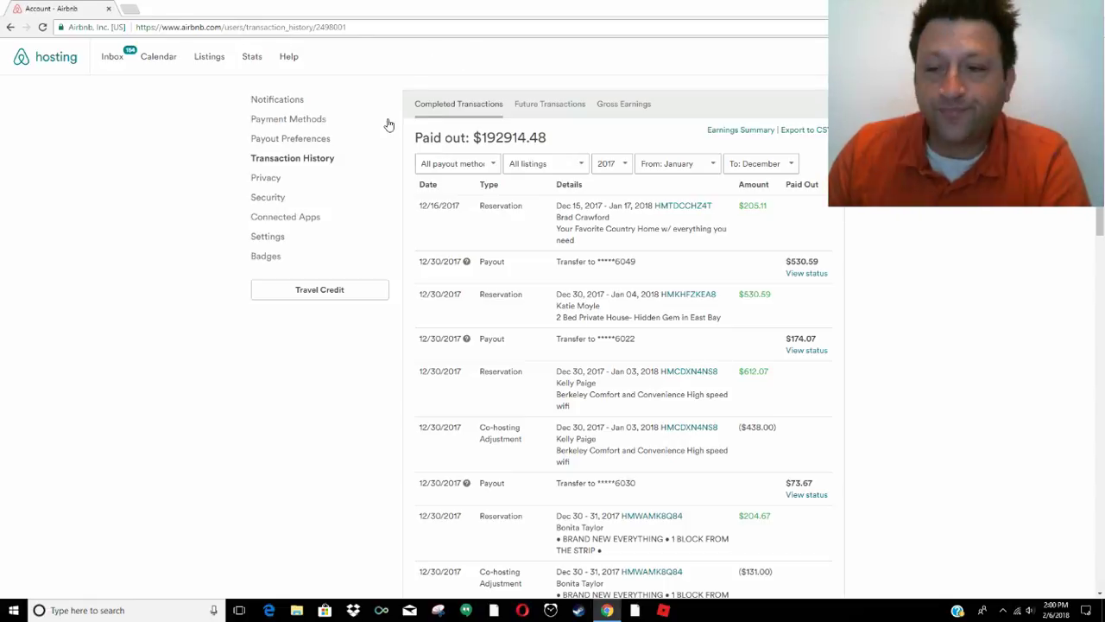
# Reload the new-listing page and choose Entire place for 7 guests
pyautogui.press('F5')
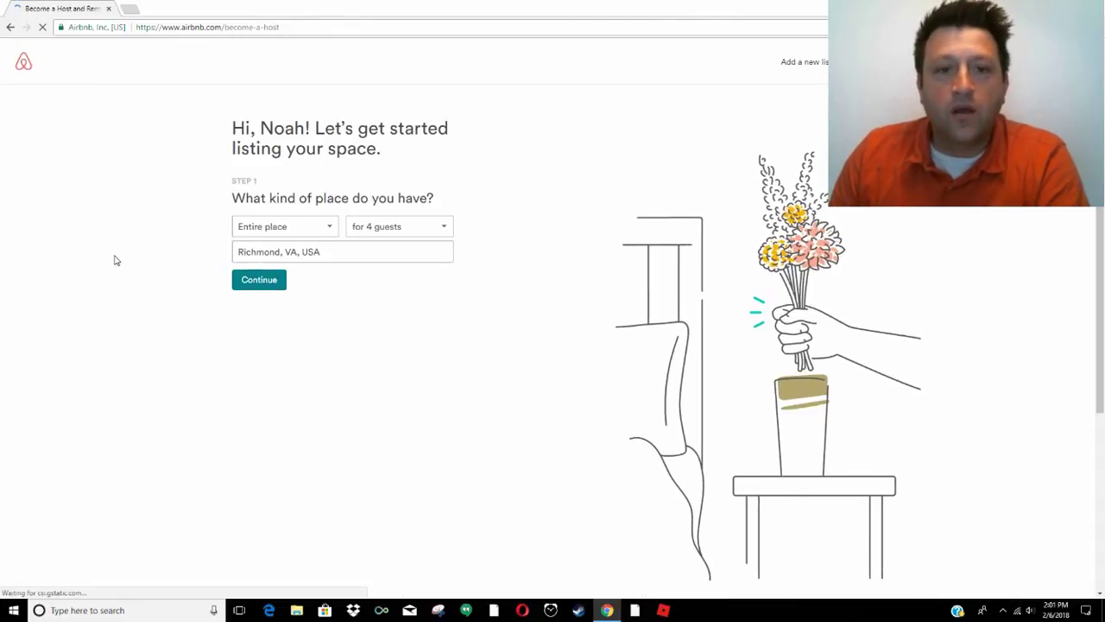
pyautogui.click(284, 231)
pyautogui.click(285, 243)
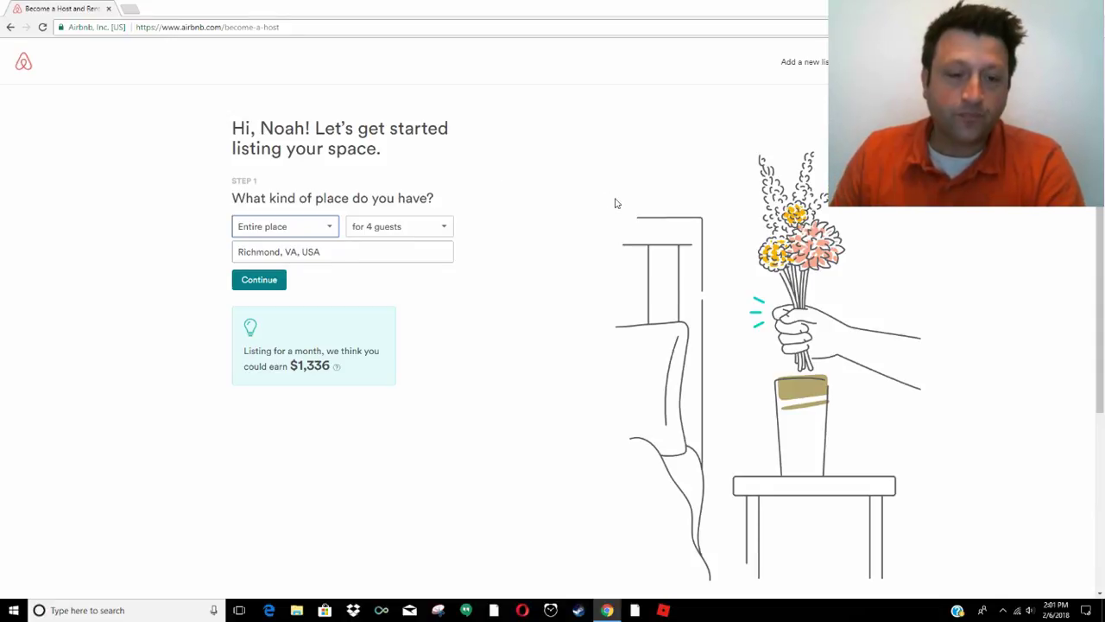
pyautogui.click(386, 230)
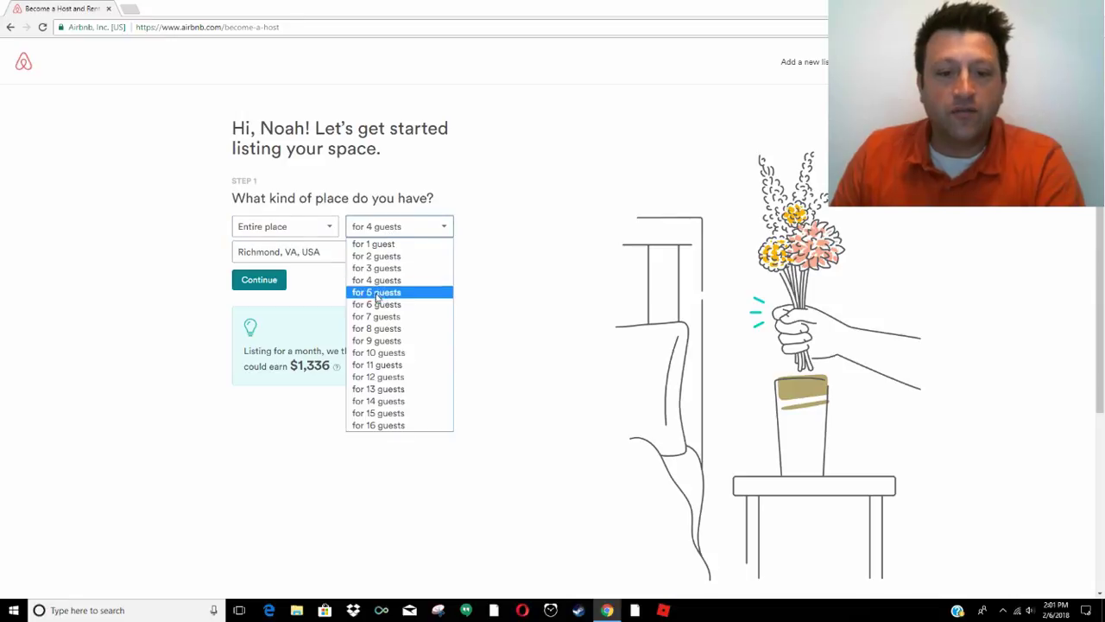
pyautogui.click(381, 318)
# Set the location to Richmond, CA and continue to the first listing step
pyautogui.click(298, 255)
pyautogui.press('BackSpace')
pyautogui.press('BackSpace')
pyautogui.write('ca')
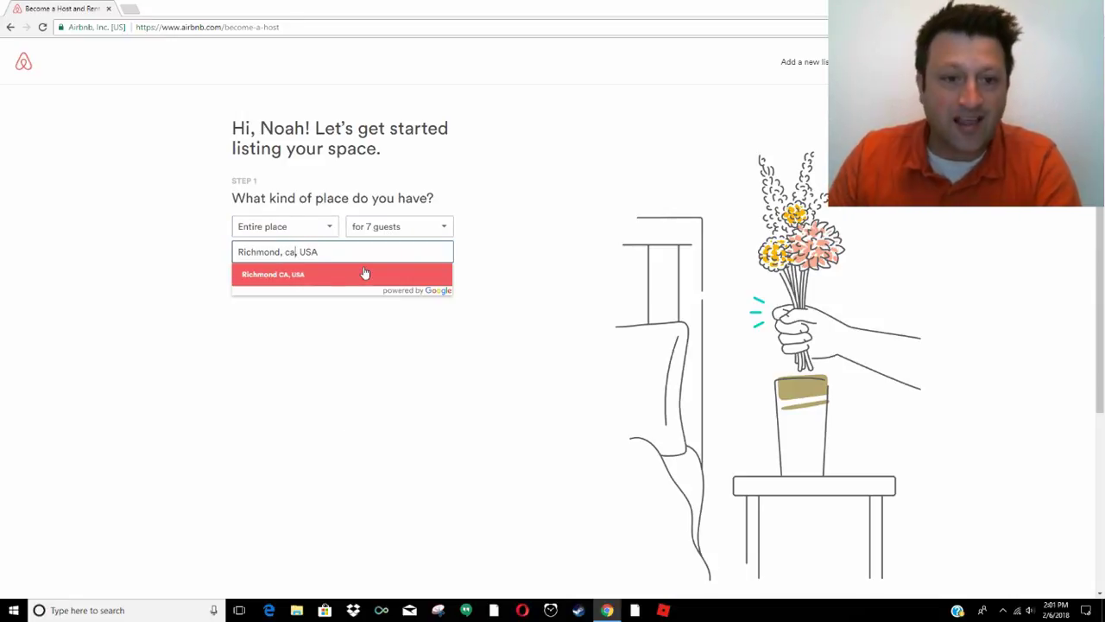
pyautogui.click(338, 274)
pyautogui.click(259, 279)
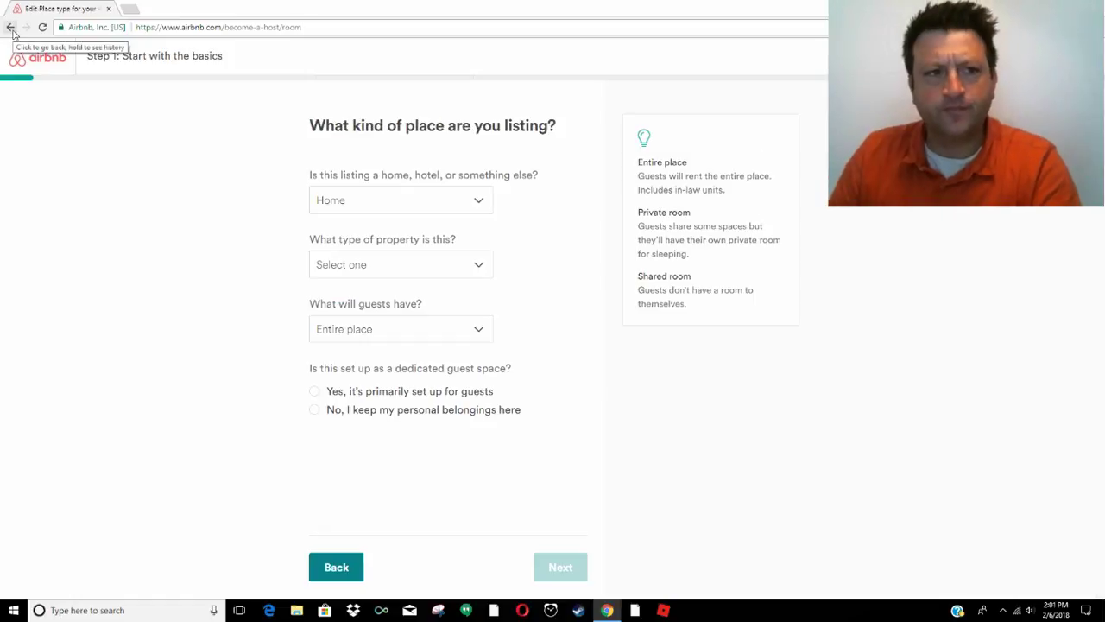
pyautogui.click(10, 27)
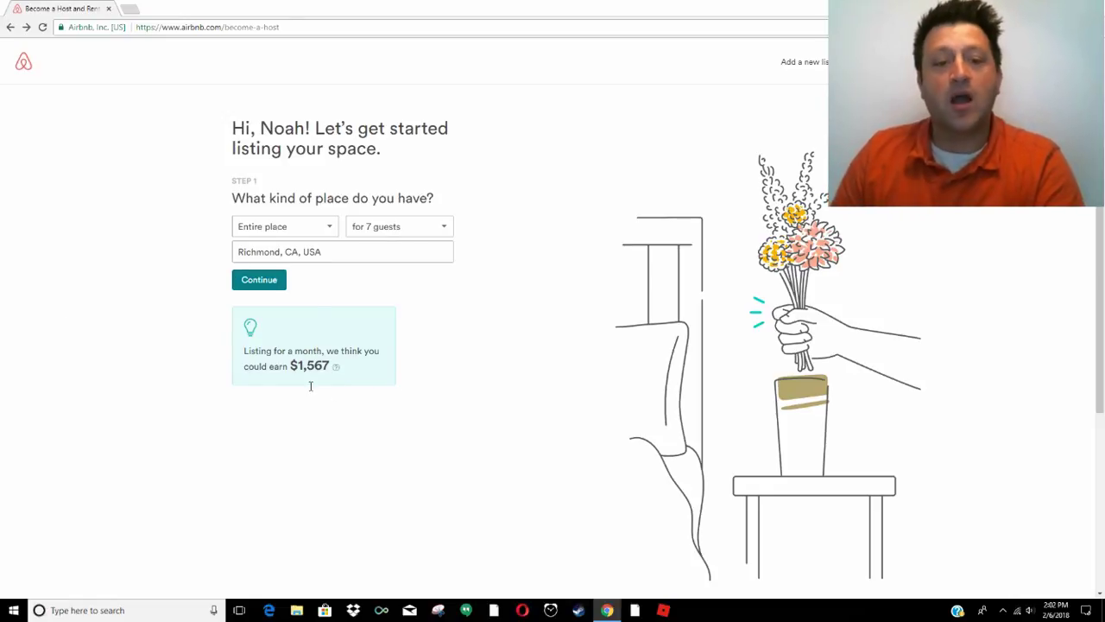
# Make the listing a Home of type House, entire place, primarily set up for guests
pyautogui.click(259, 281)
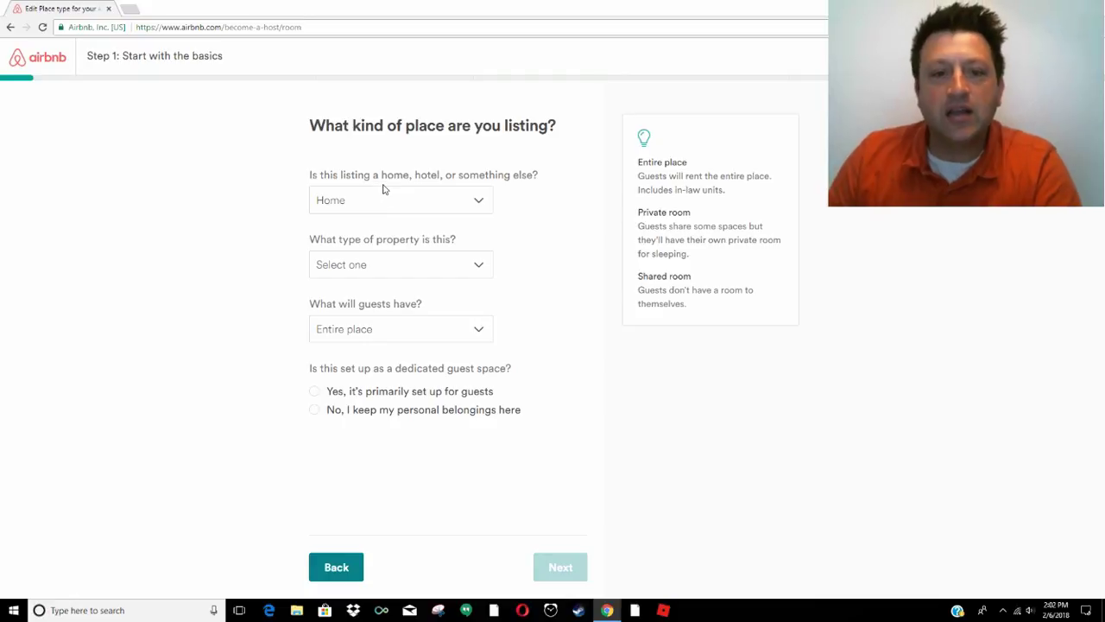
pyautogui.click(375, 213)
pyautogui.click(375, 213)
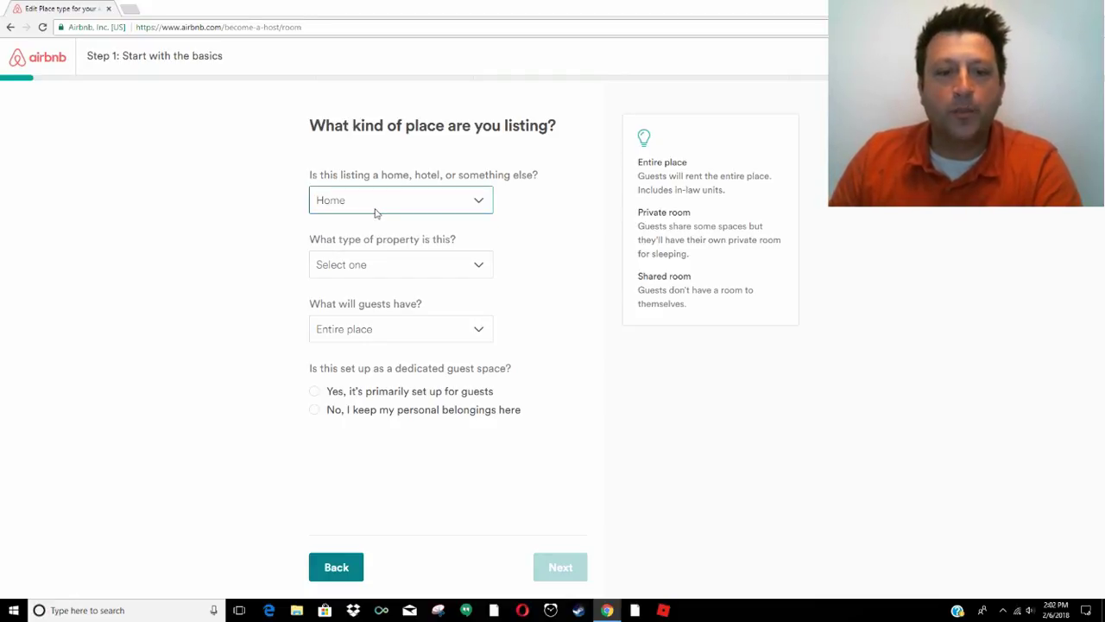
pyautogui.click(376, 273)
pyautogui.click(341, 339)
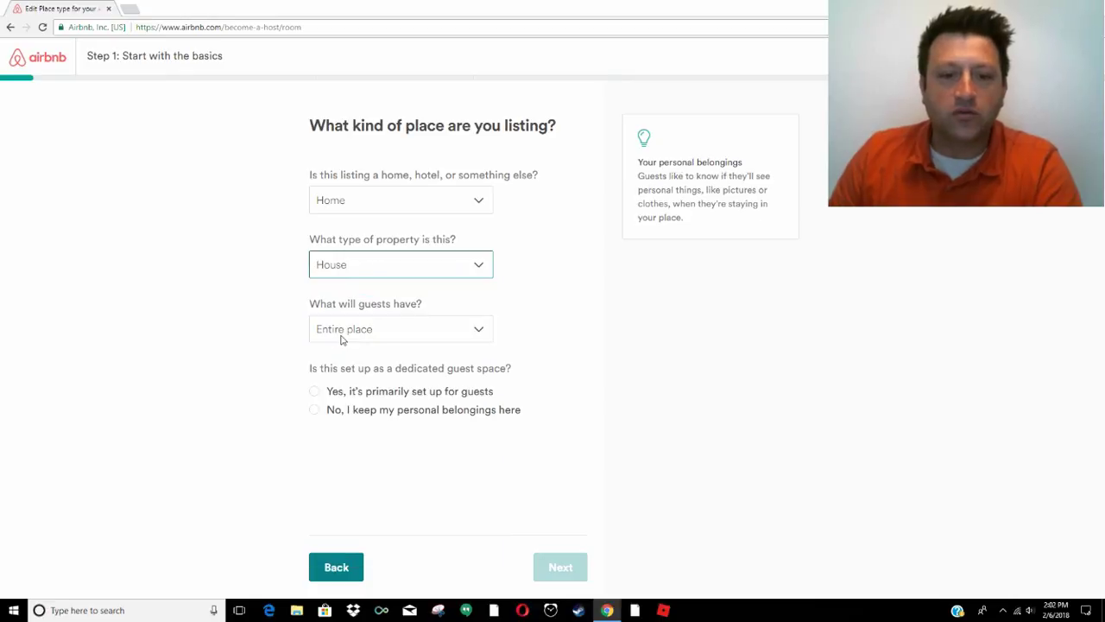
pyautogui.click(363, 338)
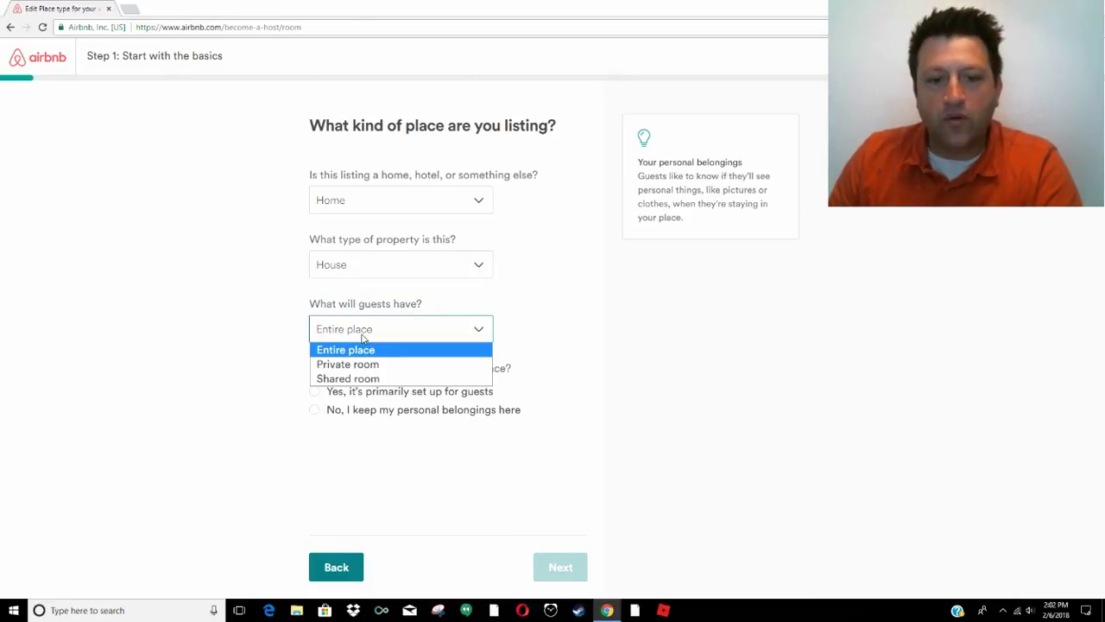
pyautogui.click(365, 354)
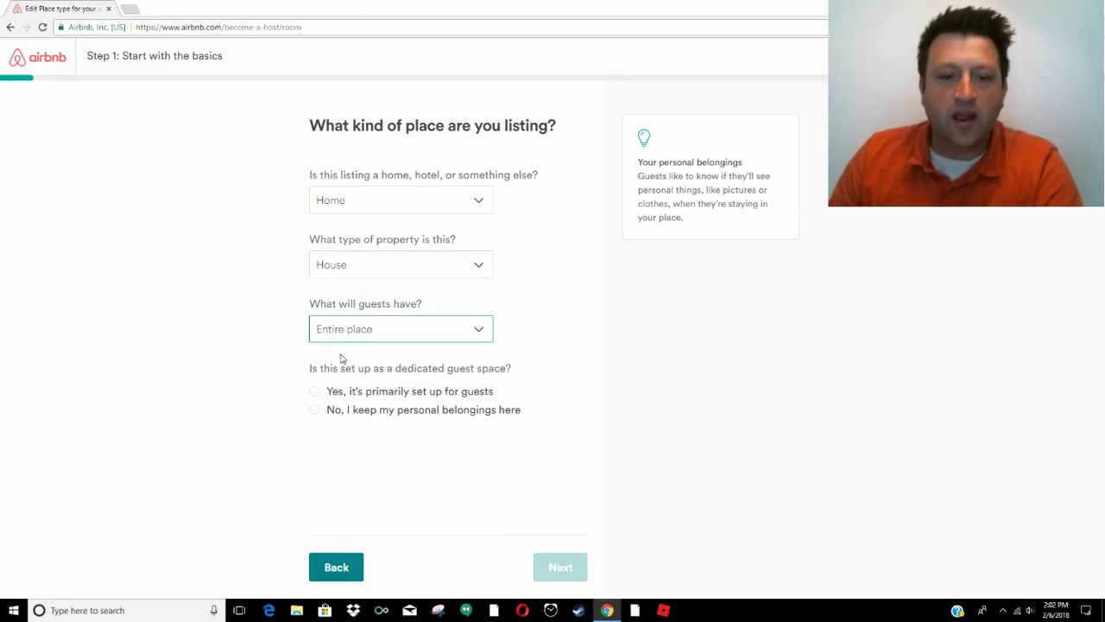
pyautogui.click(316, 394)
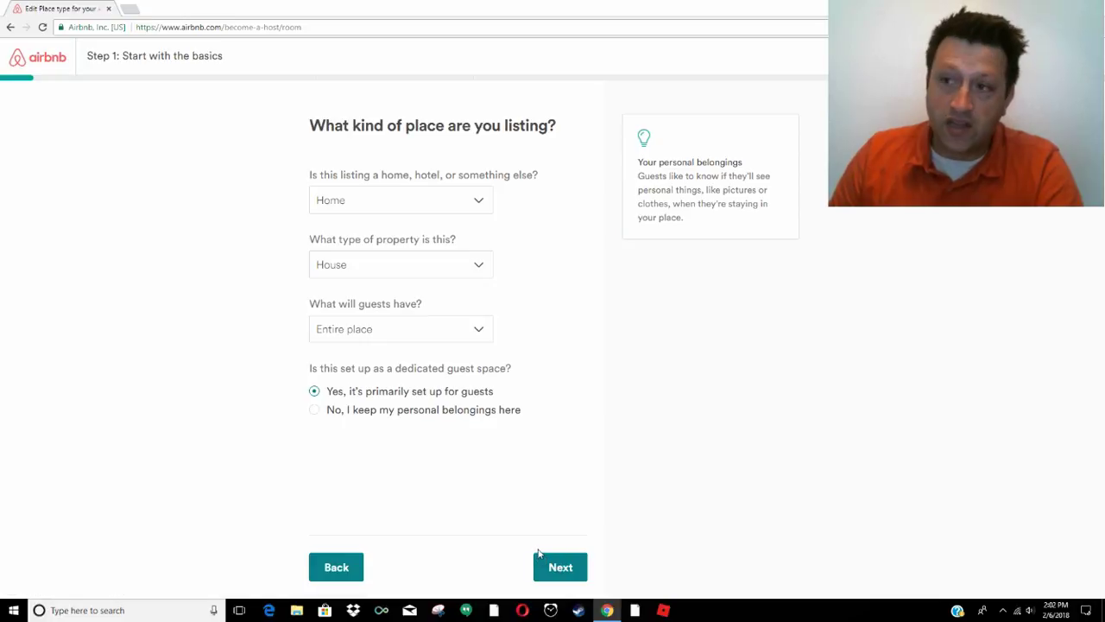
pyautogui.click(560, 570)
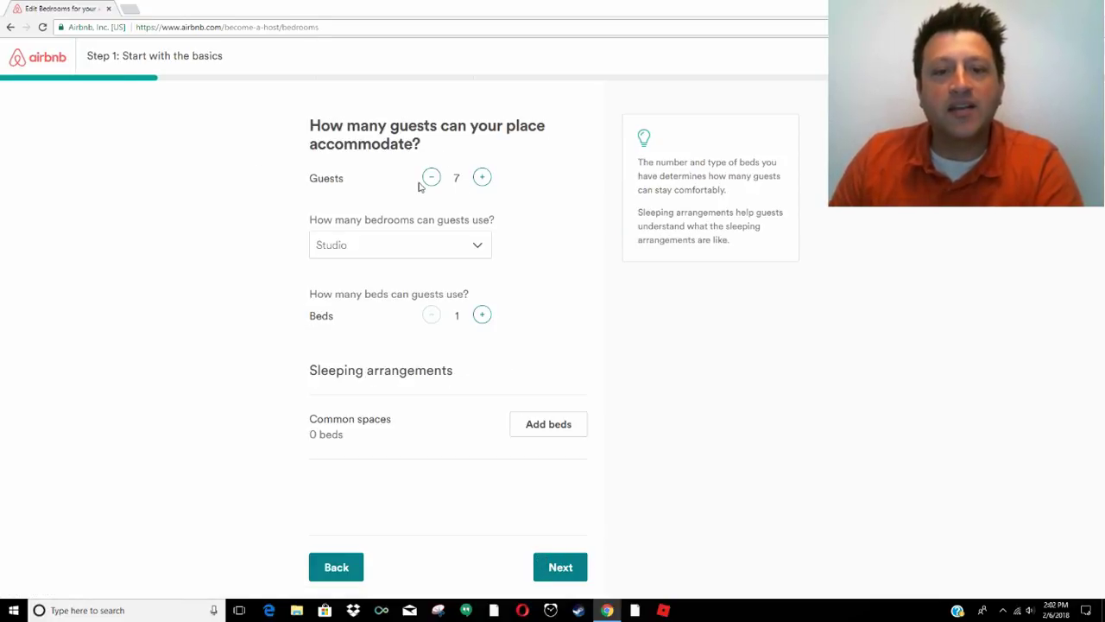
# Set the listing to 3 bedrooms and 4 beds
pyautogui.click(390, 245)
pyautogui.click(363, 308)
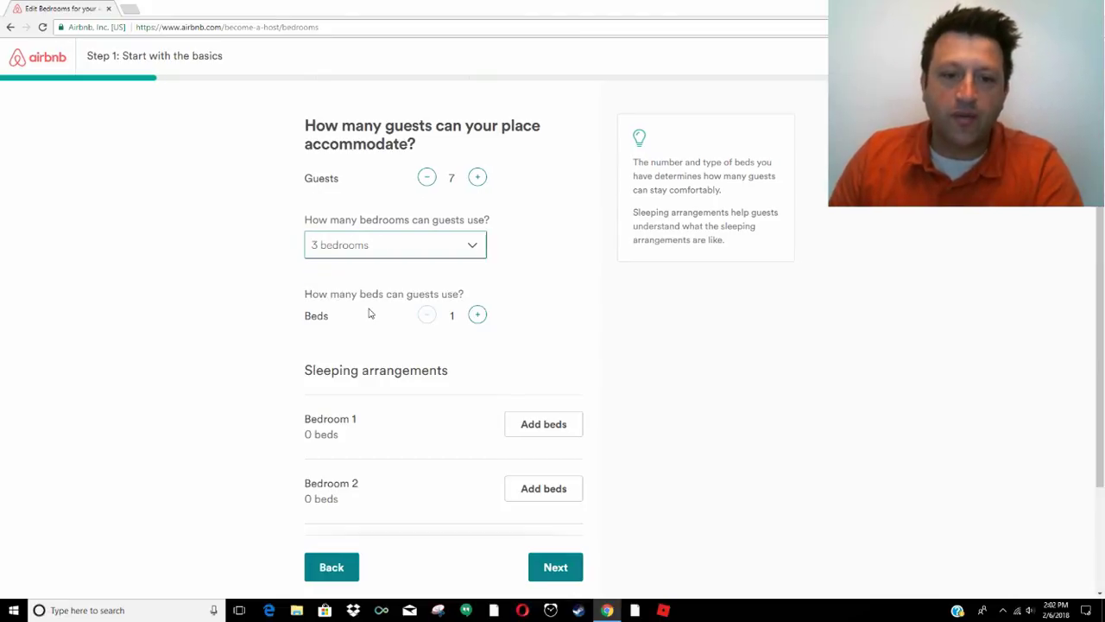
pyautogui.click(477, 314)
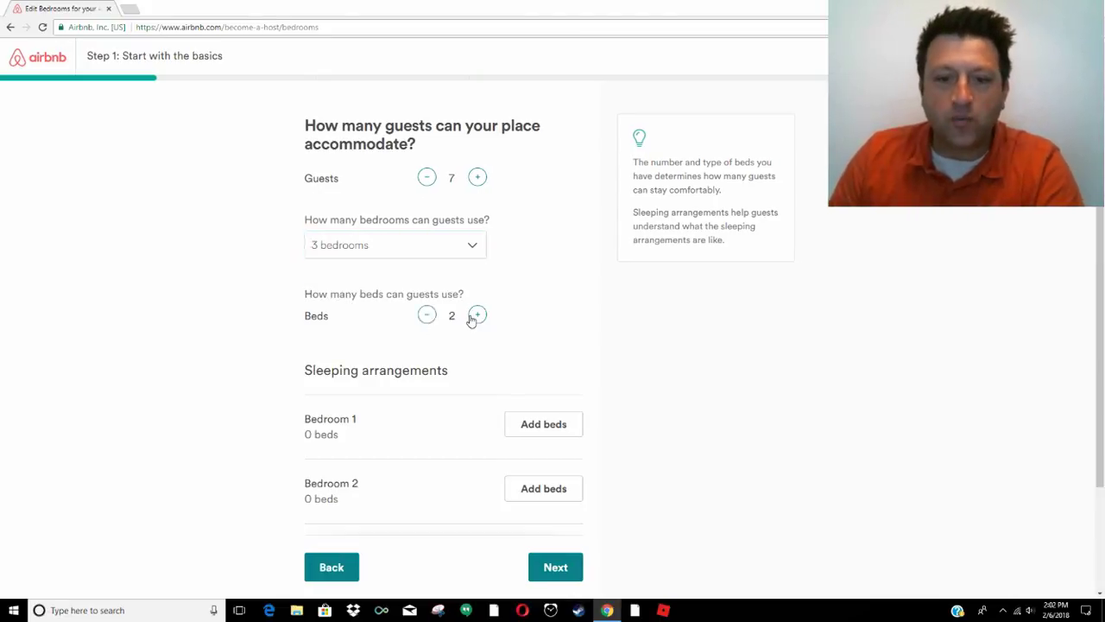
pyautogui.click(476, 315)
pyautogui.click(477, 315)
pyautogui.click(477, 315)
pyautogui.click(426, 315)
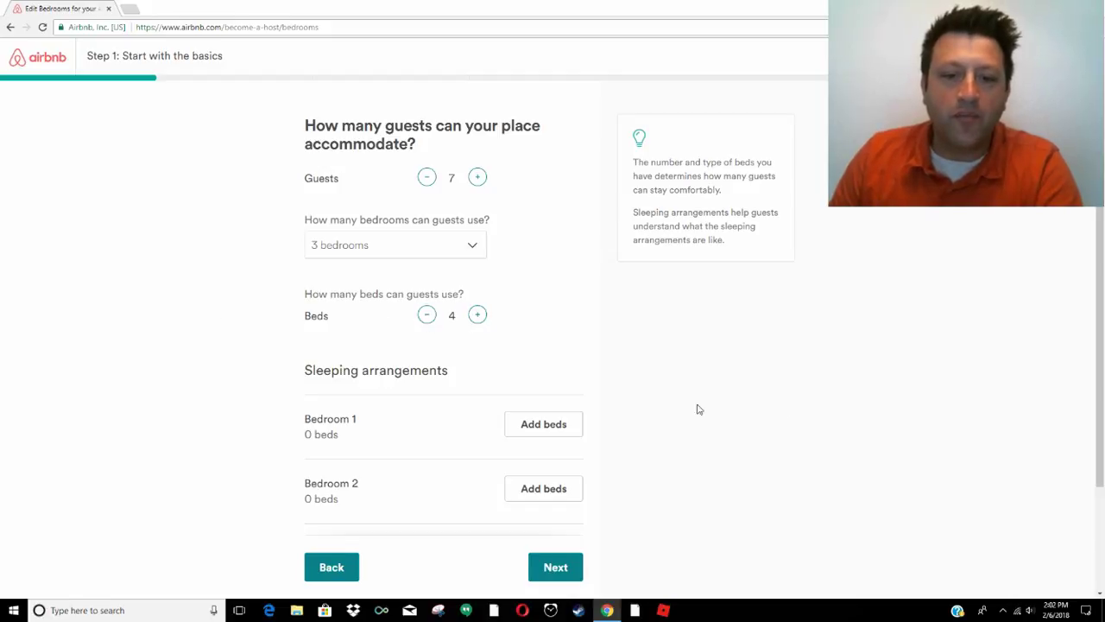
pyautogui.scroll(-2, 532, 436)
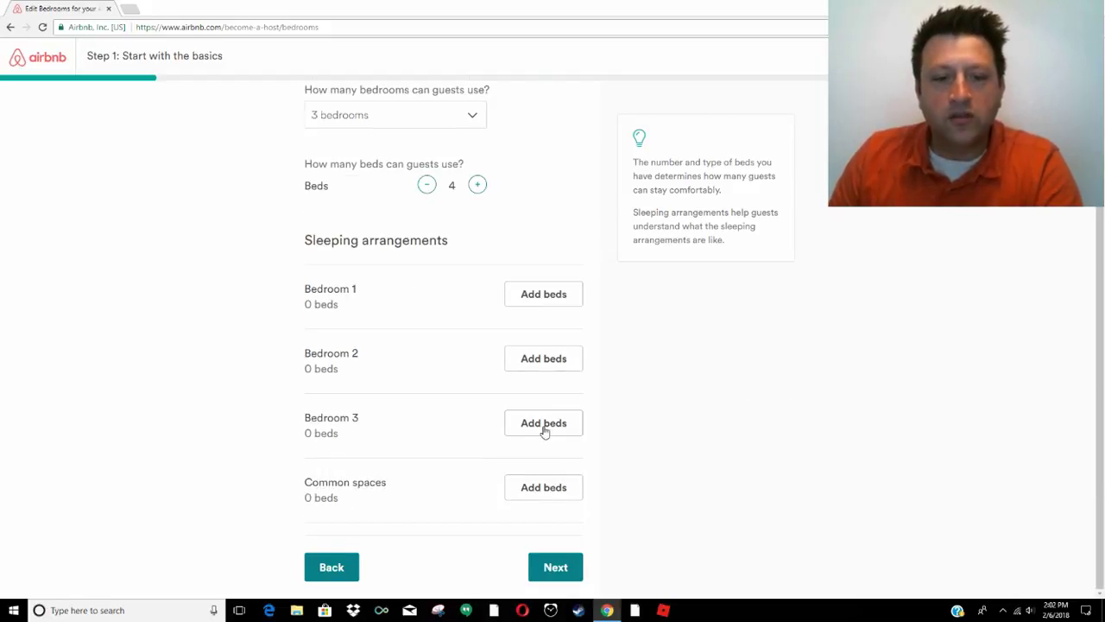
# Give Bedroom 1 a double bed and Bedroom 2 a queen bed
pyautogui.click(544, 294)
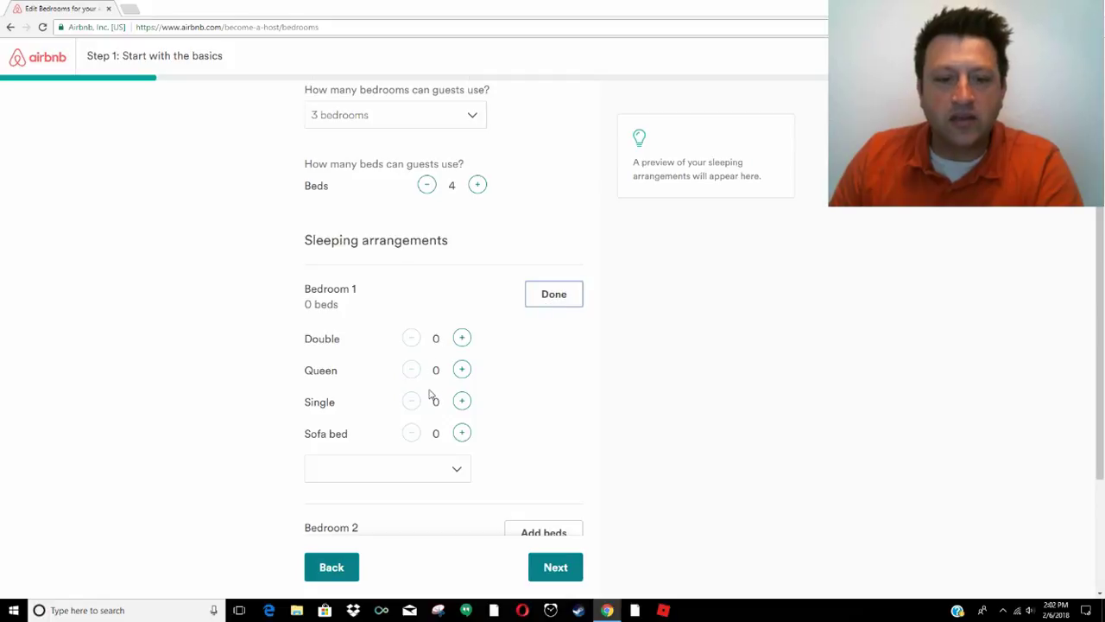
pyautogui.click(463, 342)
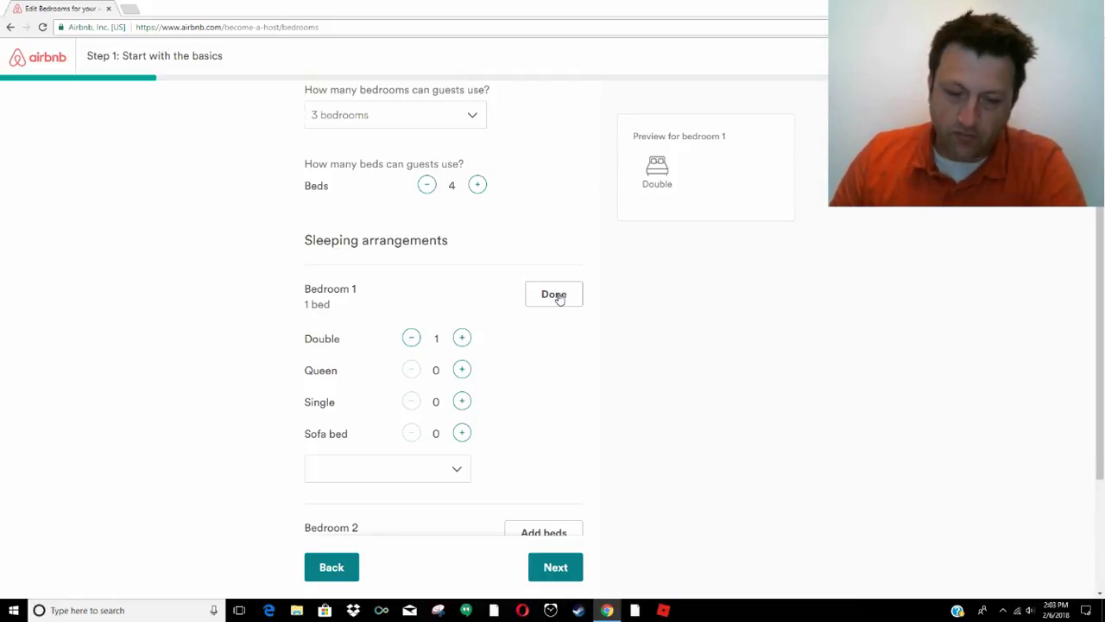
pyautogui.click(558, 296)
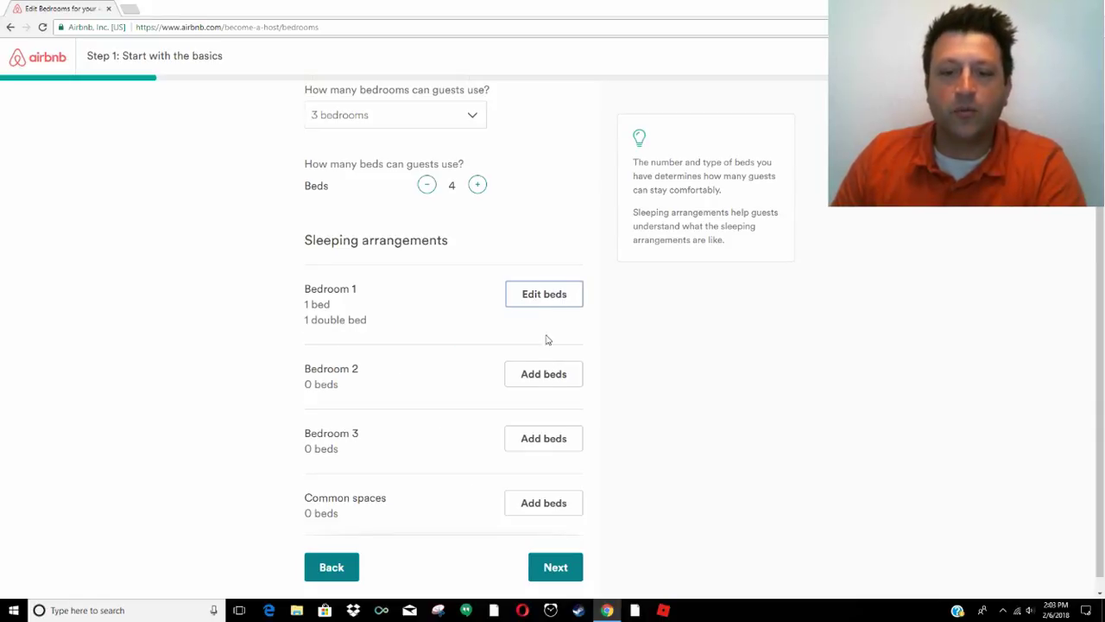
pyautogui.click(559, 386)
pyautogui.click(462, 449)
pyautogui.scroll(-3, 503, 456)
pyautogui.click(563, 188)
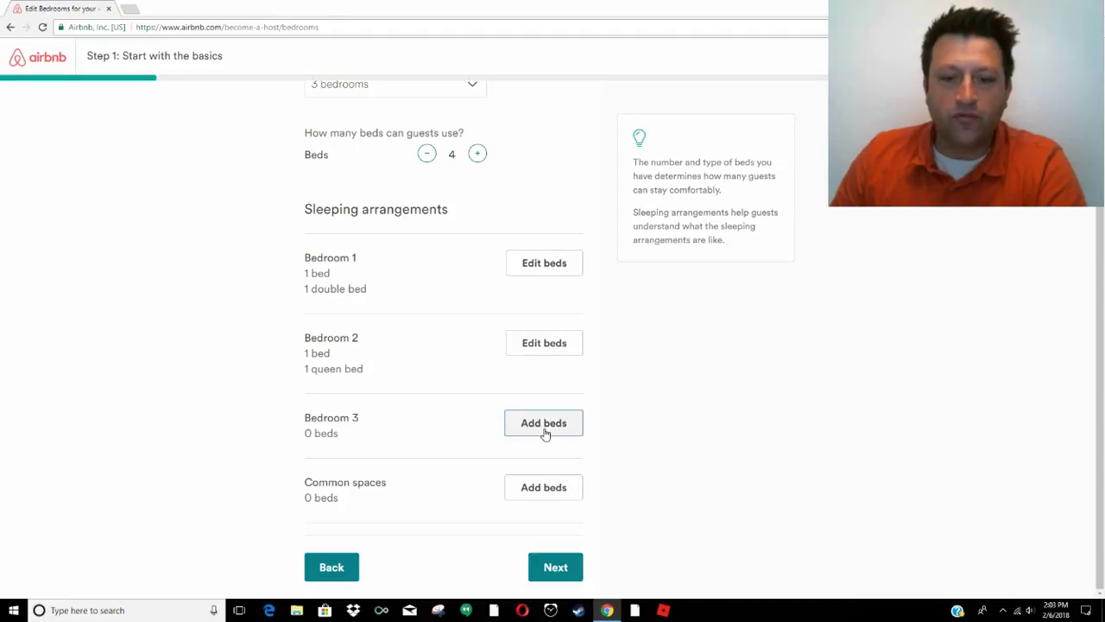
# Give Bedroom 3 a queen and a single bed, leaving common spaces without beds
pyautogui.click(544, 426)
pyautogui.click(462, 340)
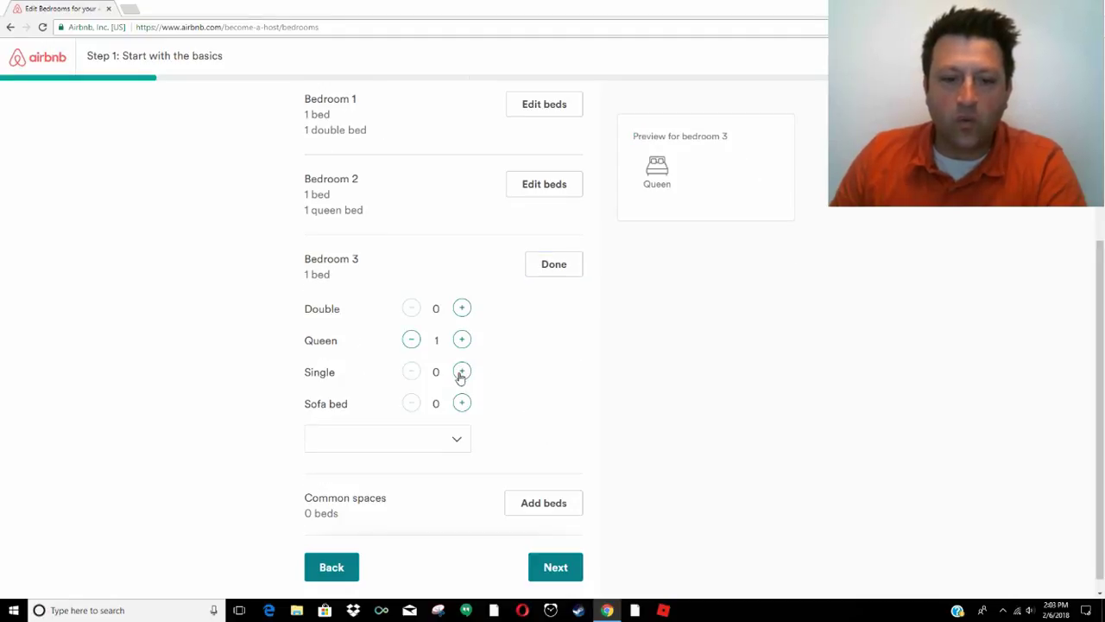
pyautogui.click(462, 371)
pyautogui.scroll(-1, 545, 407)
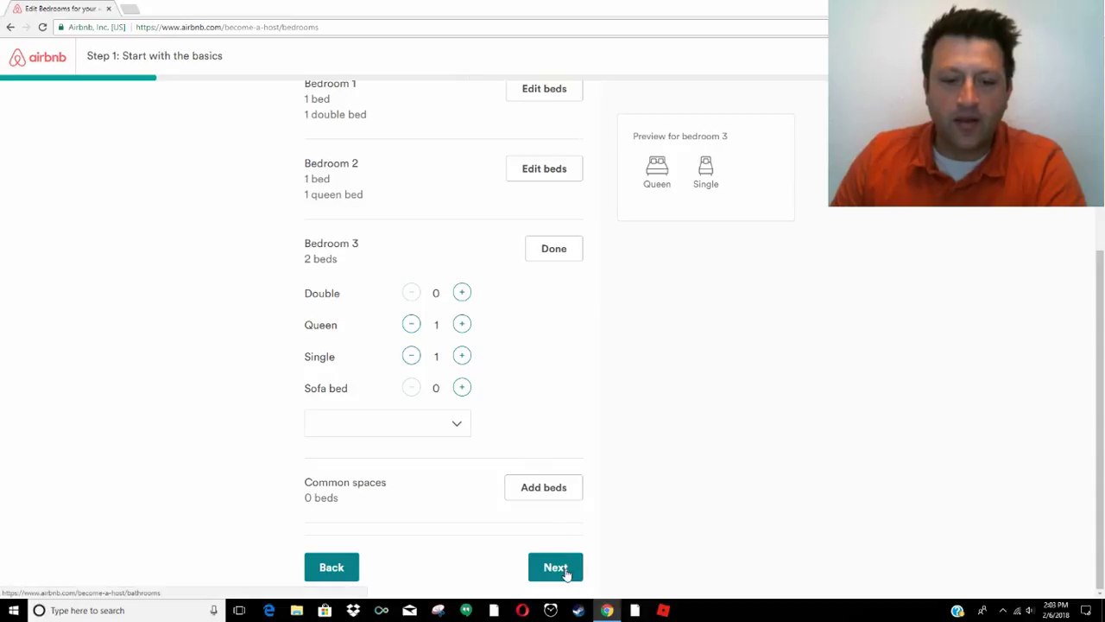
pyautogui.click(563, 498)
pyautogui.click(594, 489)
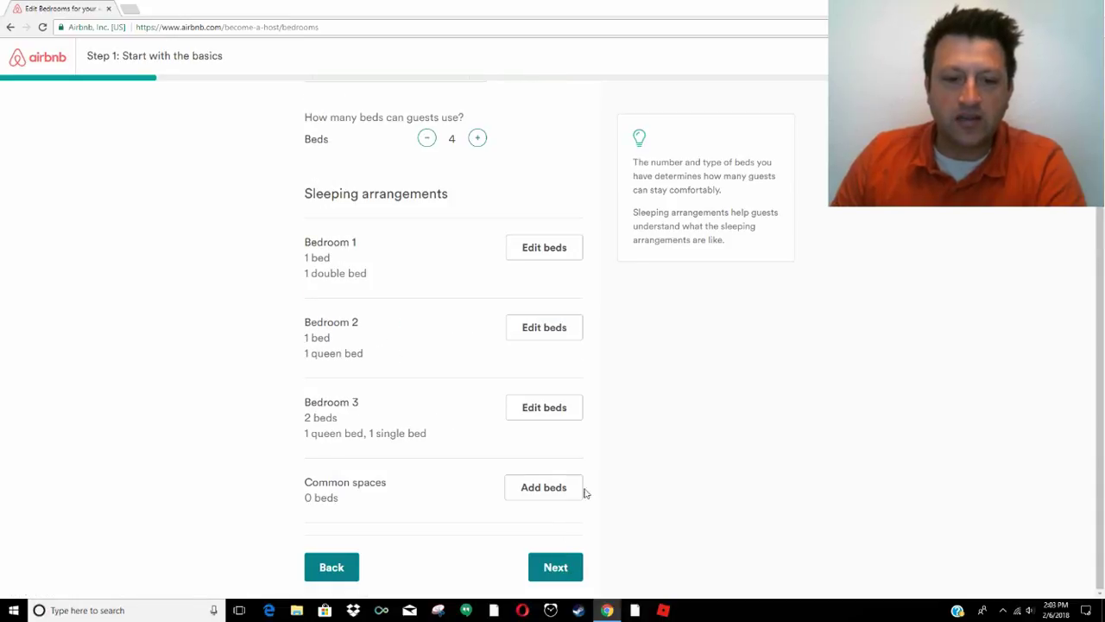
# Keep 1 bathroom and enter the listing's street address from the suggestions
pyautogui.click(552, 567)
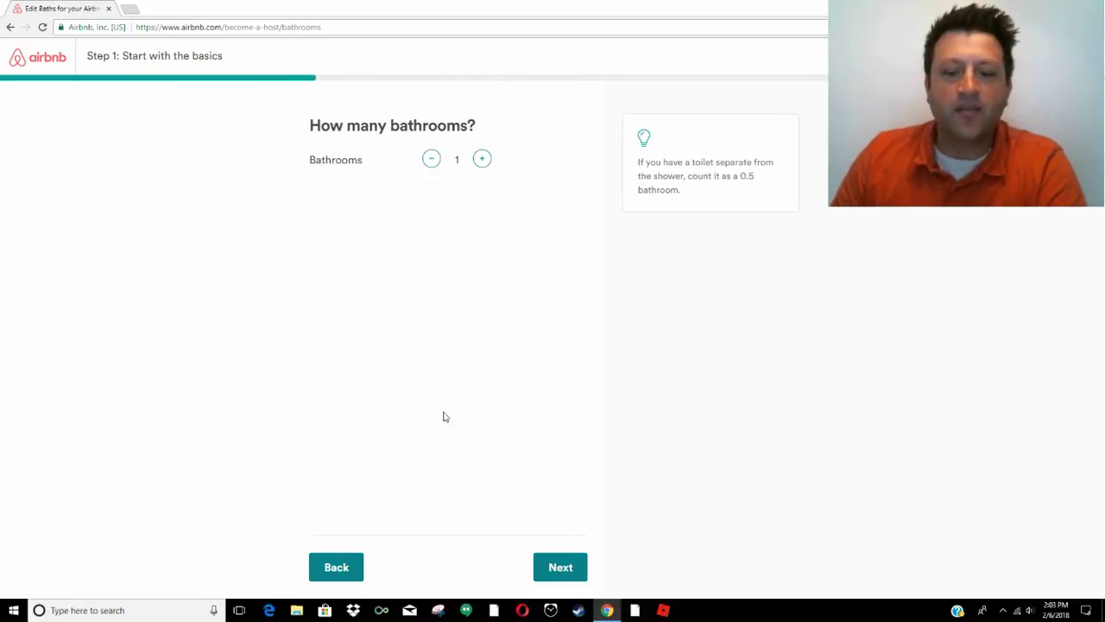
pyautogui.click(553, 567)
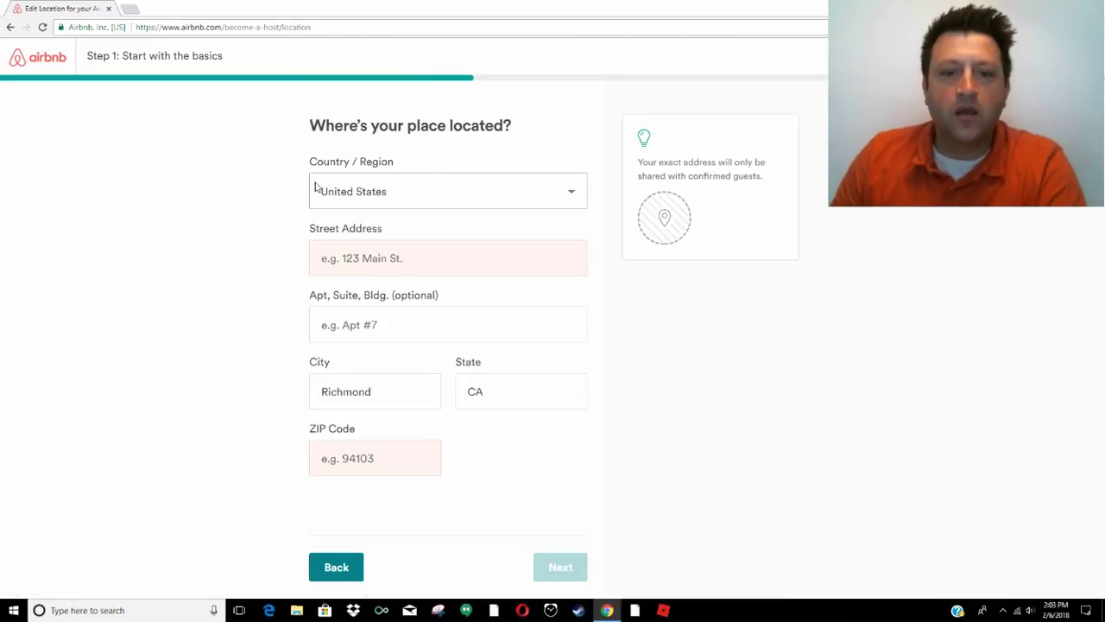
pyautogui.click(336, 261)
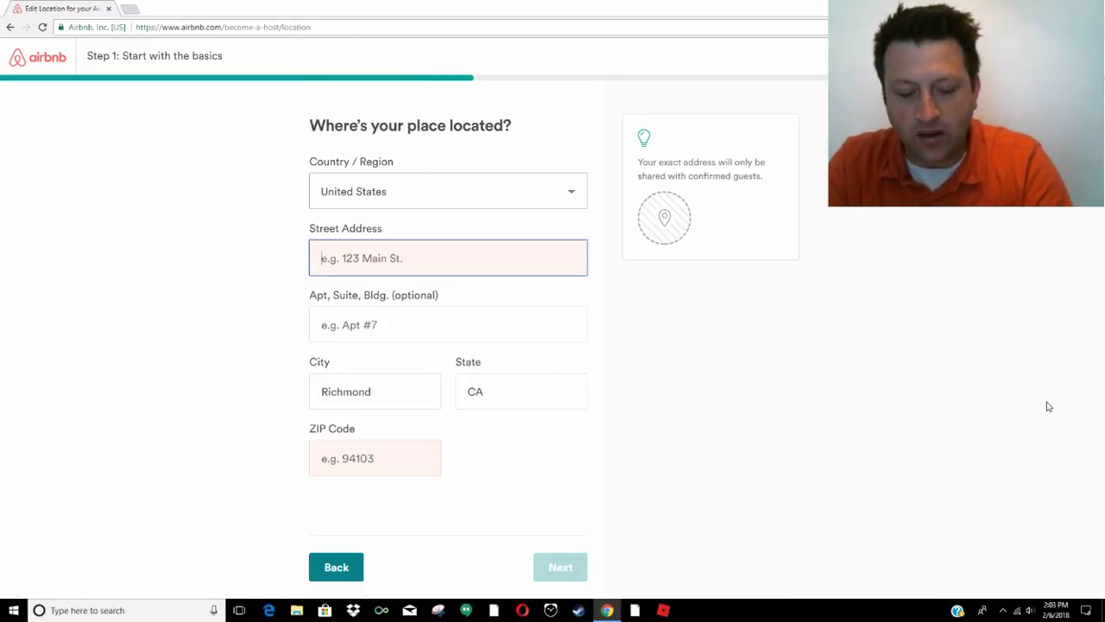
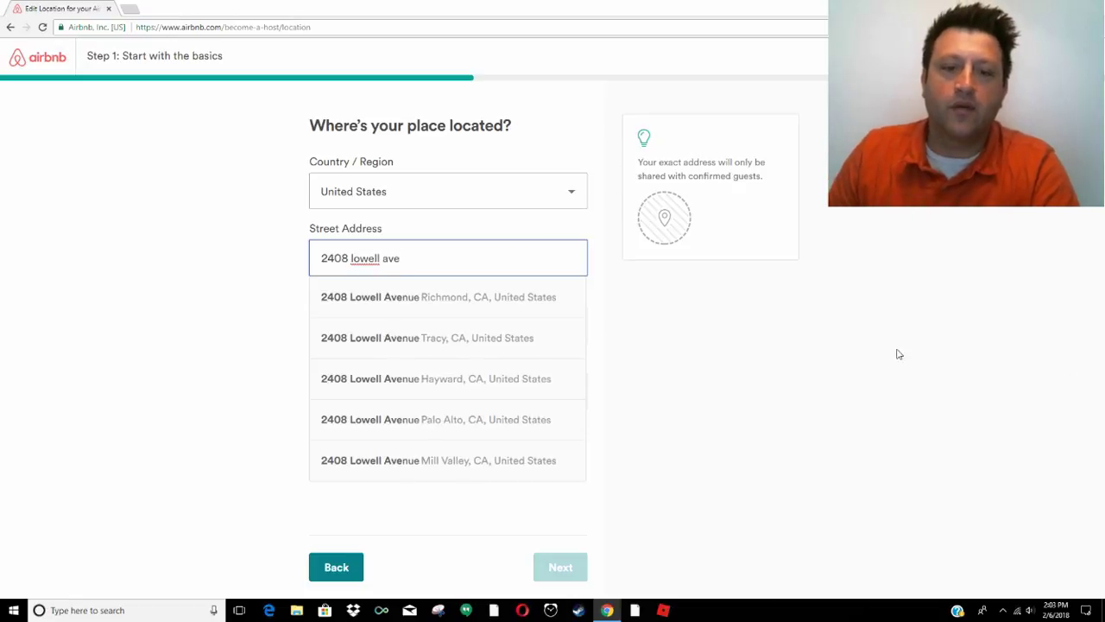
pyautogui.click(416, 296)
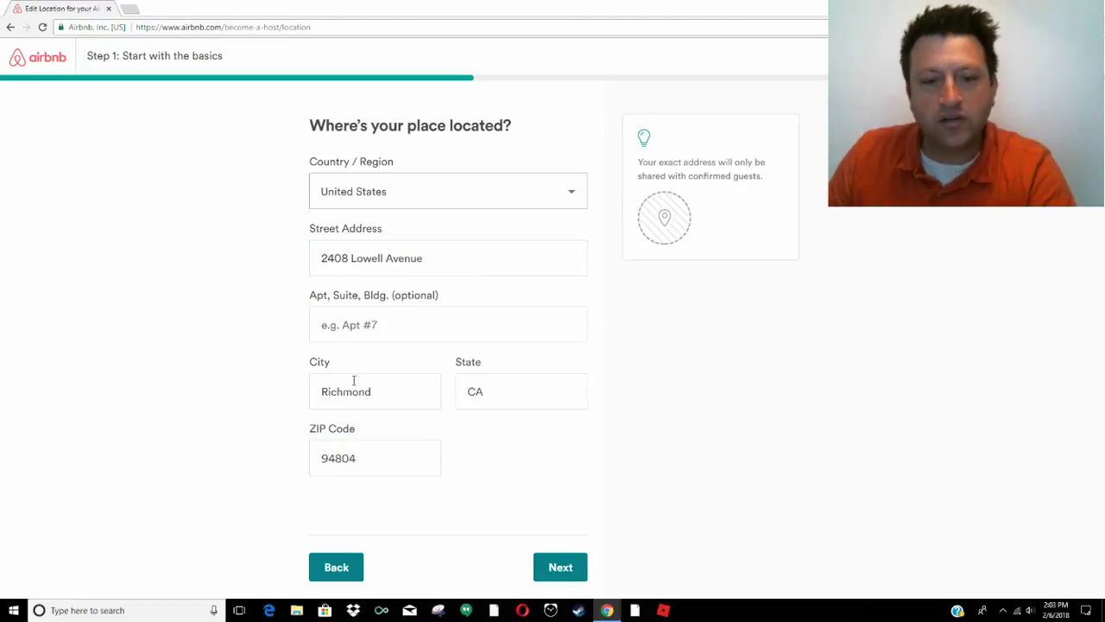
# Submit the address, nudge the map under the pin, and confirm its position
pyautogui.click(559, 567)
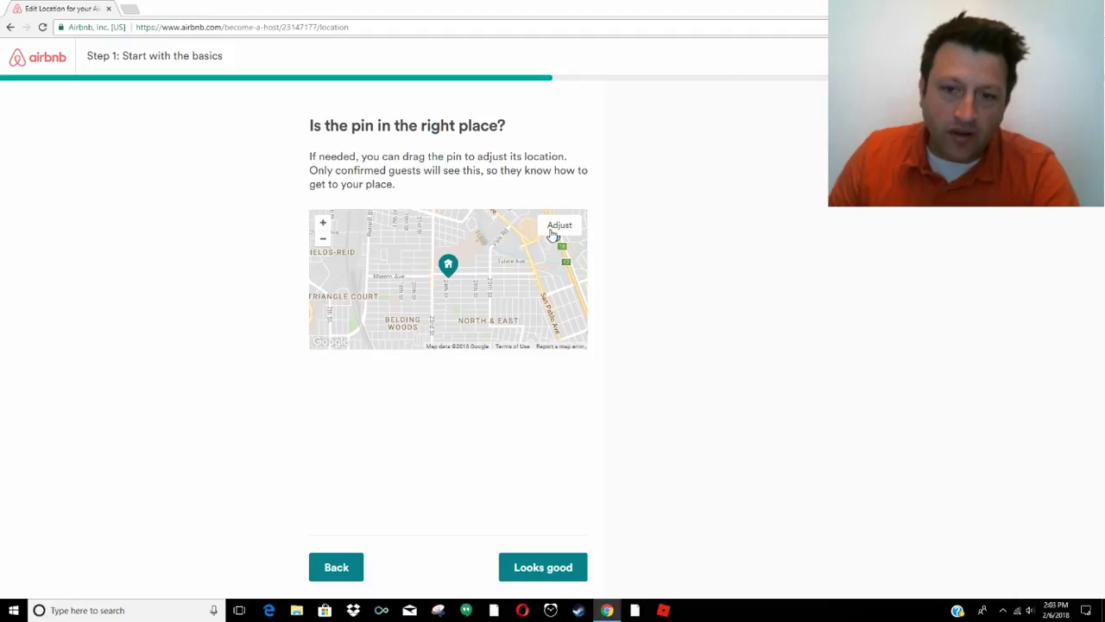
pyautogui.click(554, 230)
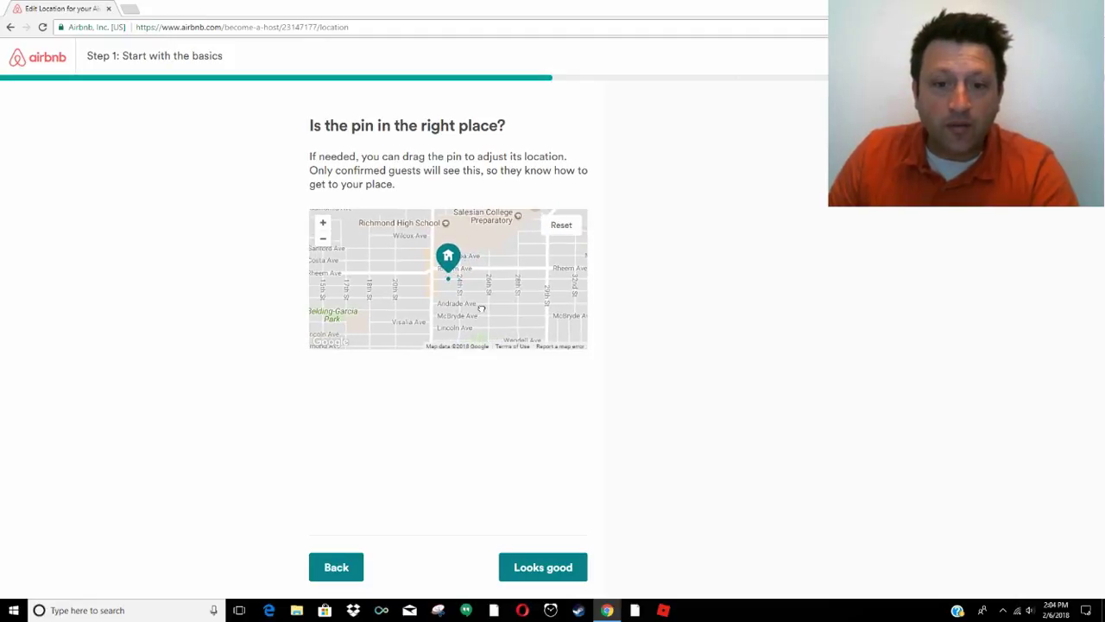
pyautogui.moveTo(482, 308); pyautogui.dragTo(487, 296)
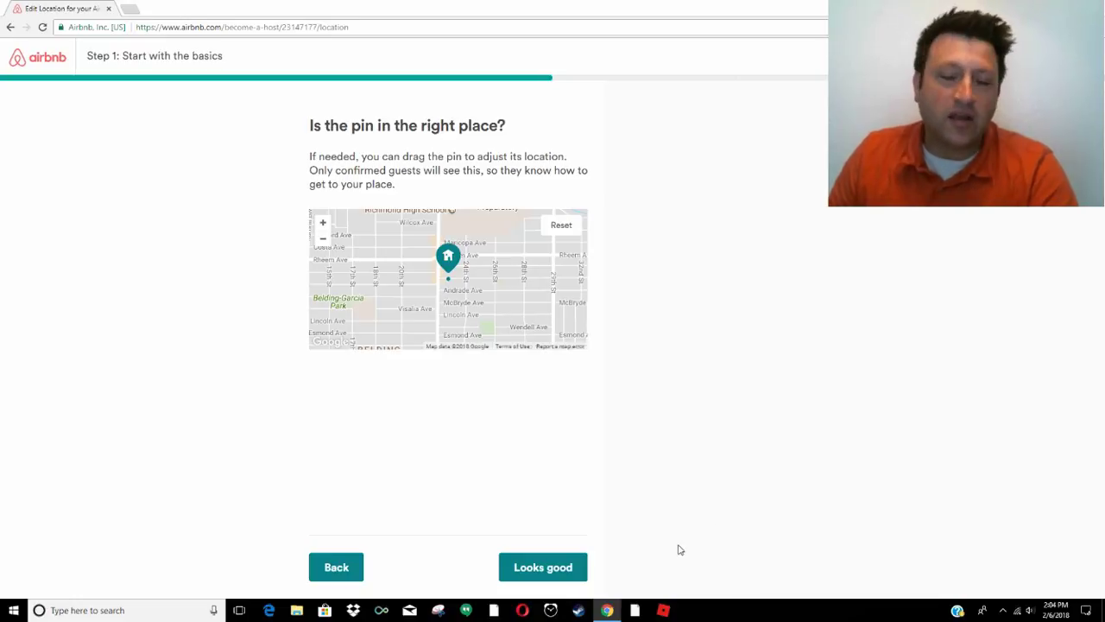
pyautogui.click(550, 574)
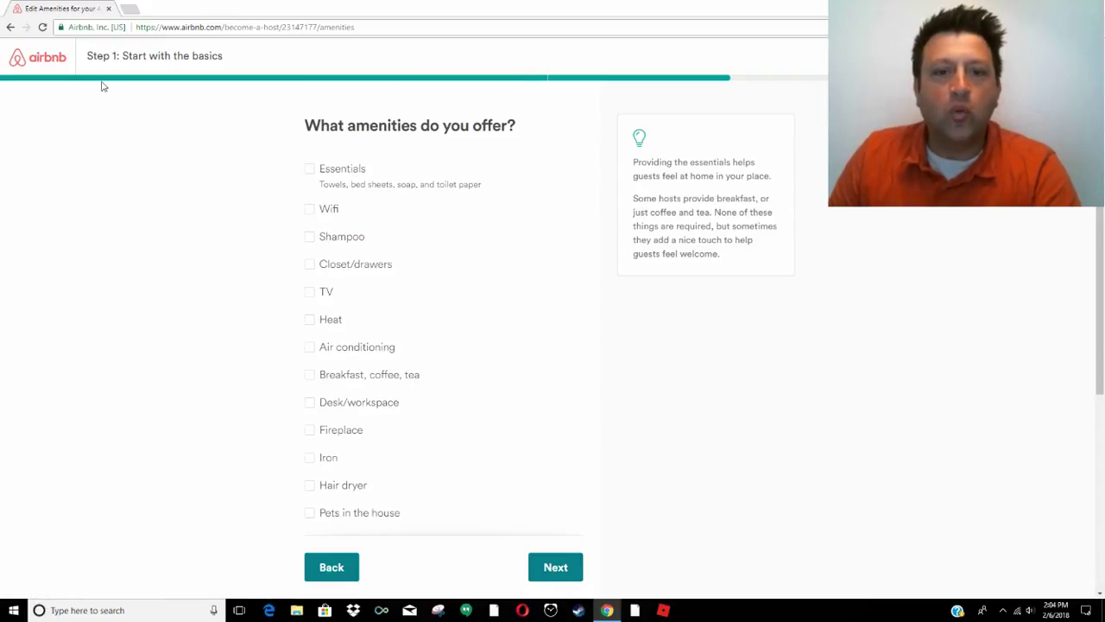
# Tick Essentials, Wifi, Closet/drawers, TV, Heat, Desk/workspace, Fireplace, Iron and Hair dryer
pyautogui.click(311, 170)
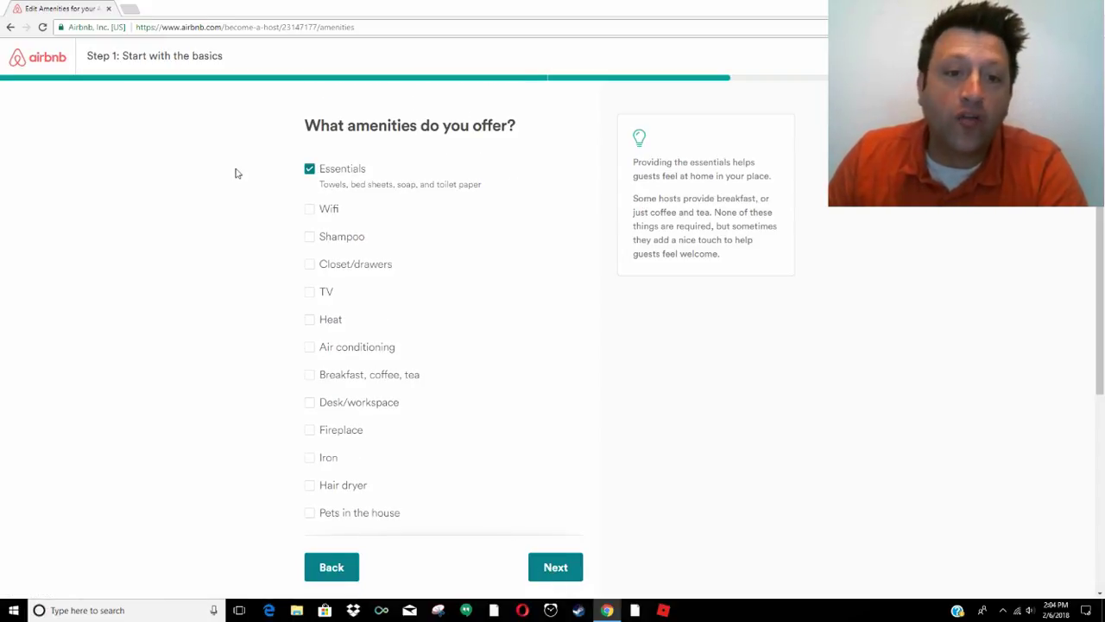
pyautogui.click(311, 211)
pyautogui.click(308, 262)
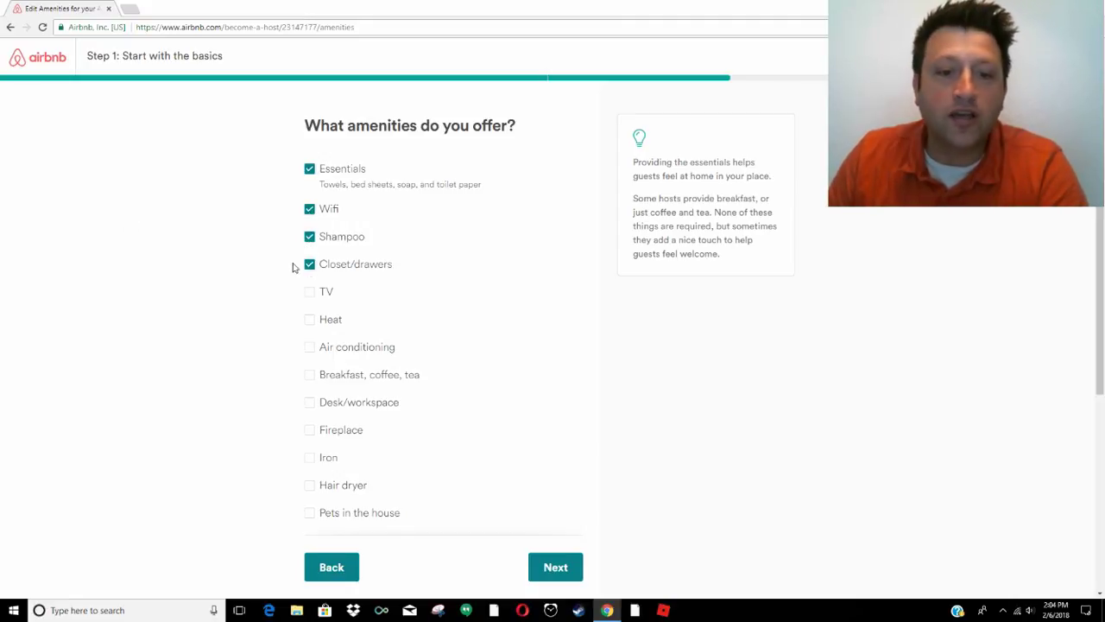
pyautogui.click(309, 293)
pyautogui.click(308, 322)
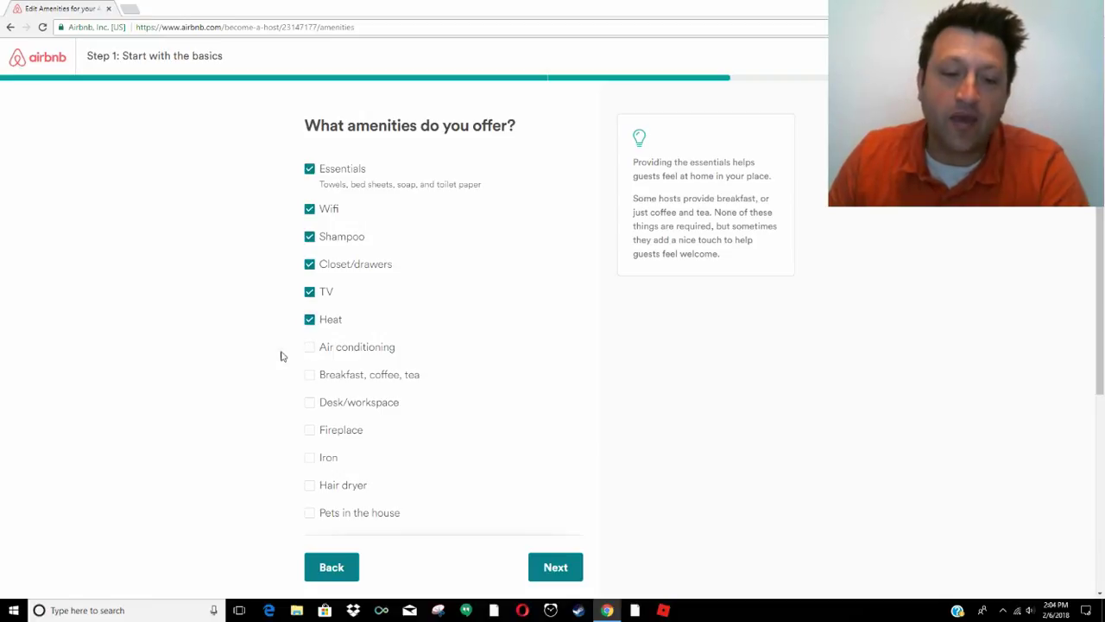
pyautogui.scroll(-2, 307, 396)
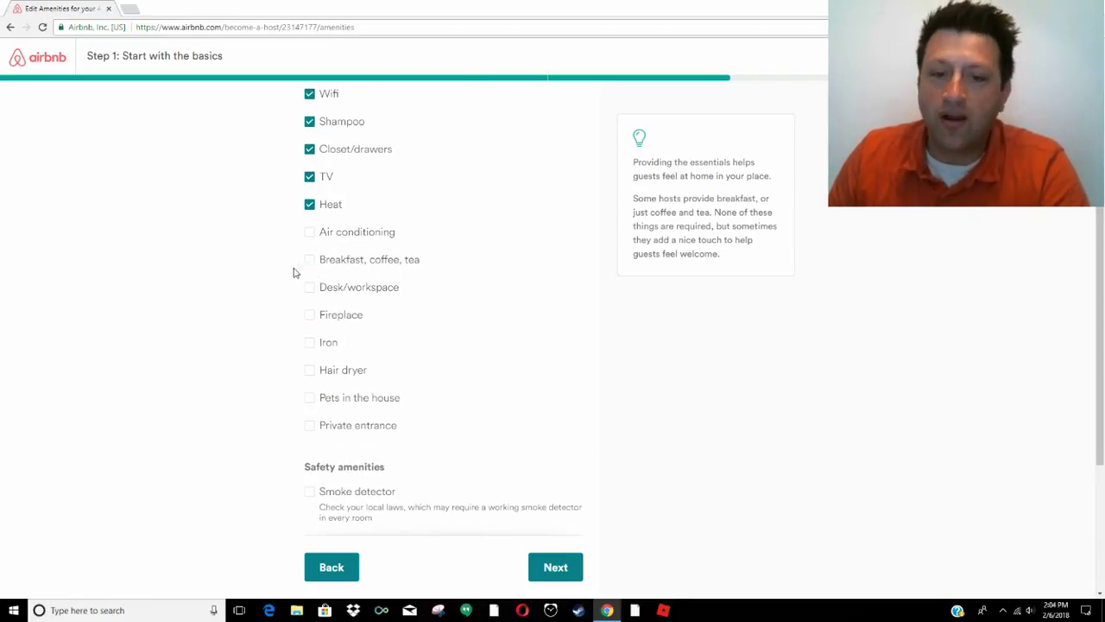
pyautogui.click(310, 289)
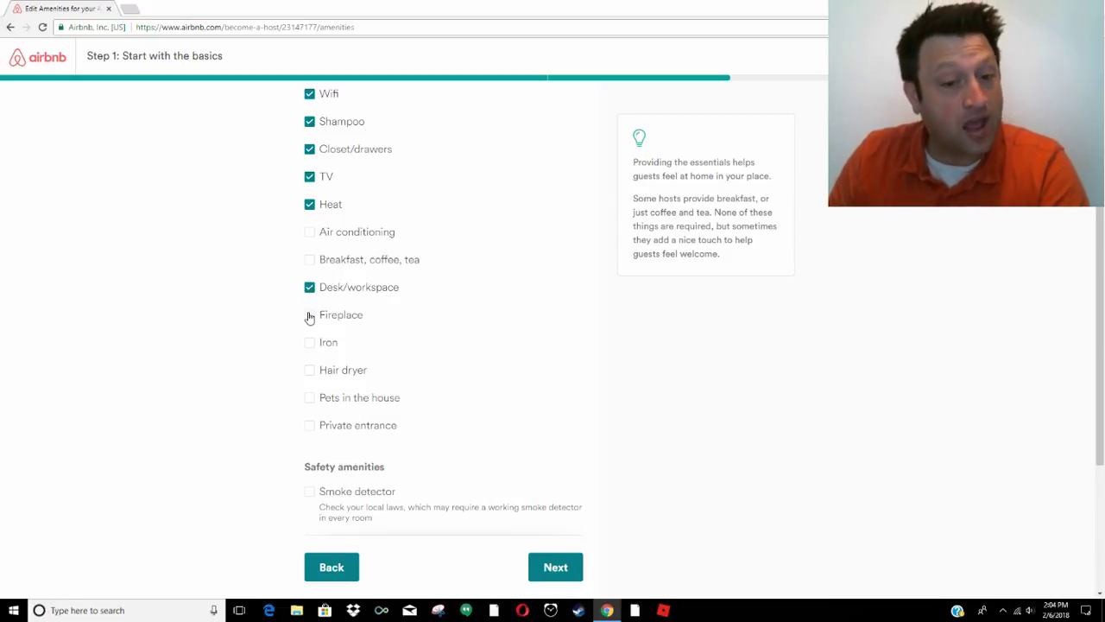
pyautogui.click(310, 316)
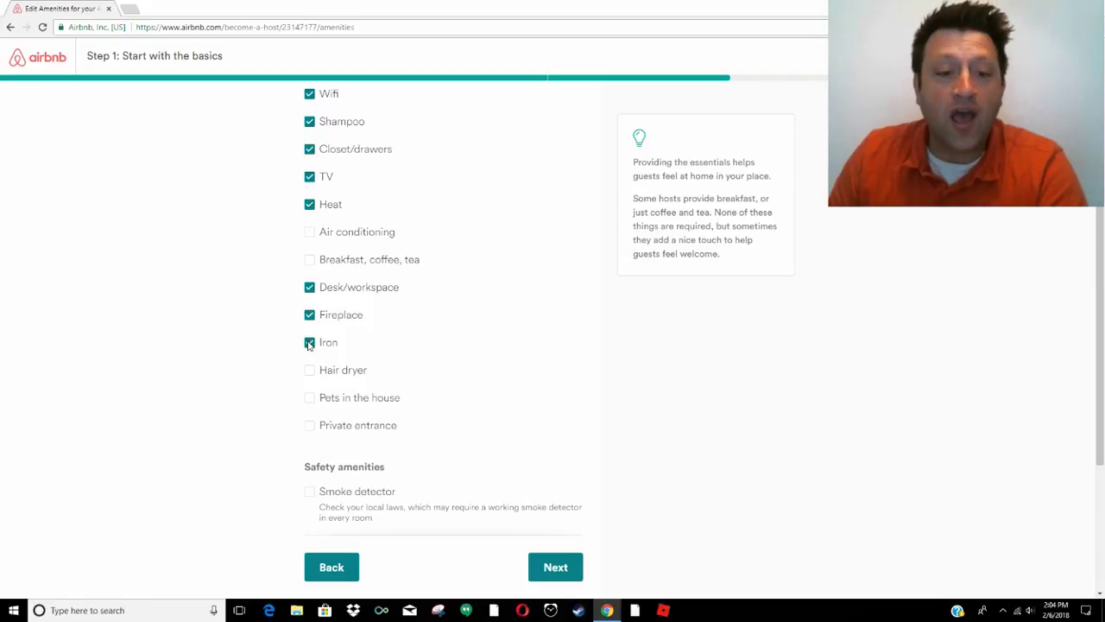
pyautogui.click(309, 343)
pyautogui.click(310, 372)
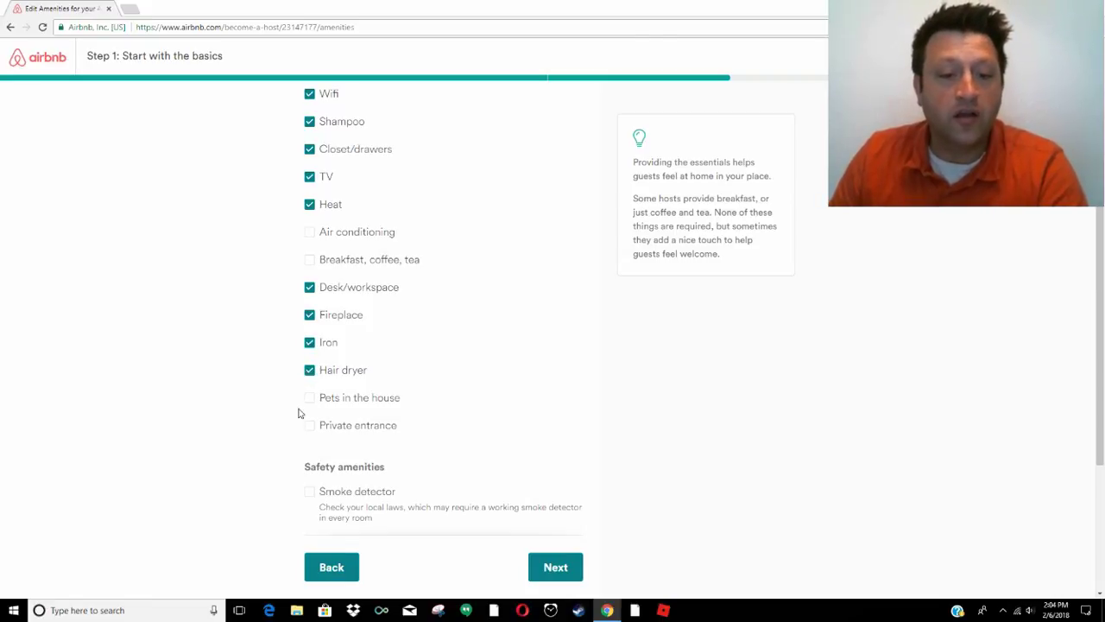
# Tick Private entrance, Smoke detector, Carbon monoxide detector and First aid kit
pyautogui.scroll(-2, 302, 415)
pyautogui.click(310, 253)
pyautogui.click(310, 320)
pyautogui.click(309, 371)
pyautogui.scroll(-1, 285, 394)
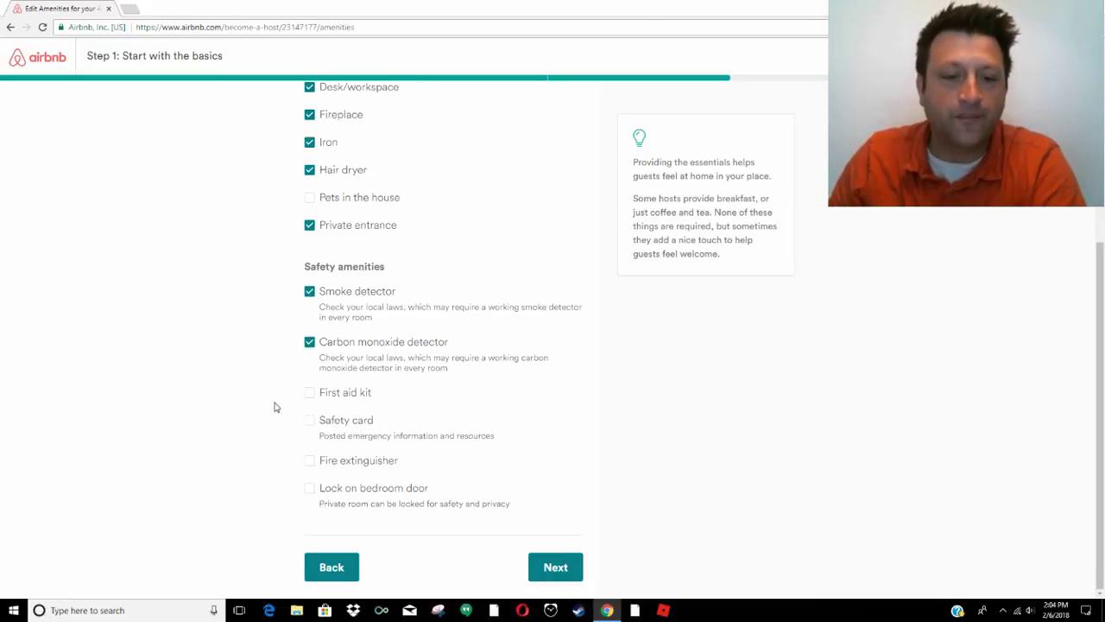
pyautogui.click(310, 394)
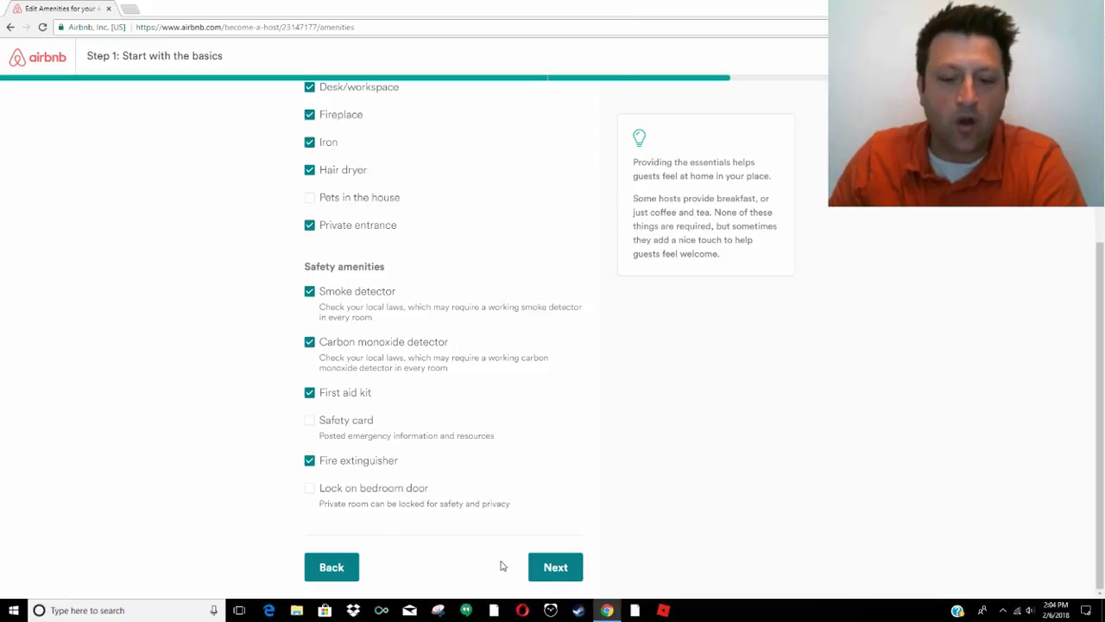
# Let guests use the kitchen, washer, dryer and parking, then finish the basics step
pyautogui.click(552, 570)
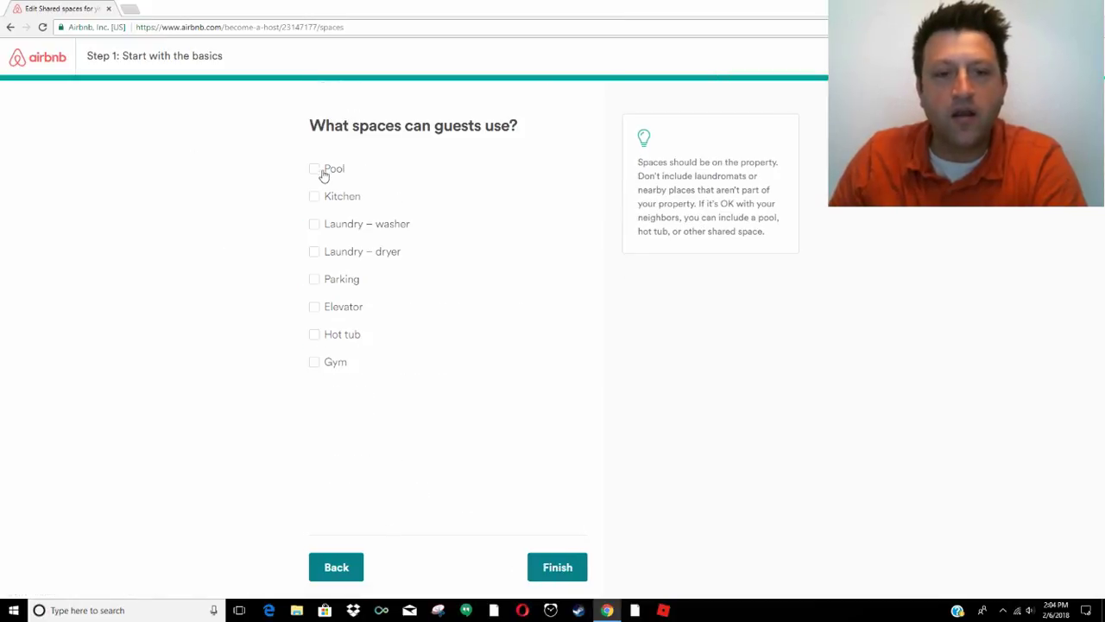
pyautogui.click(315, 197)
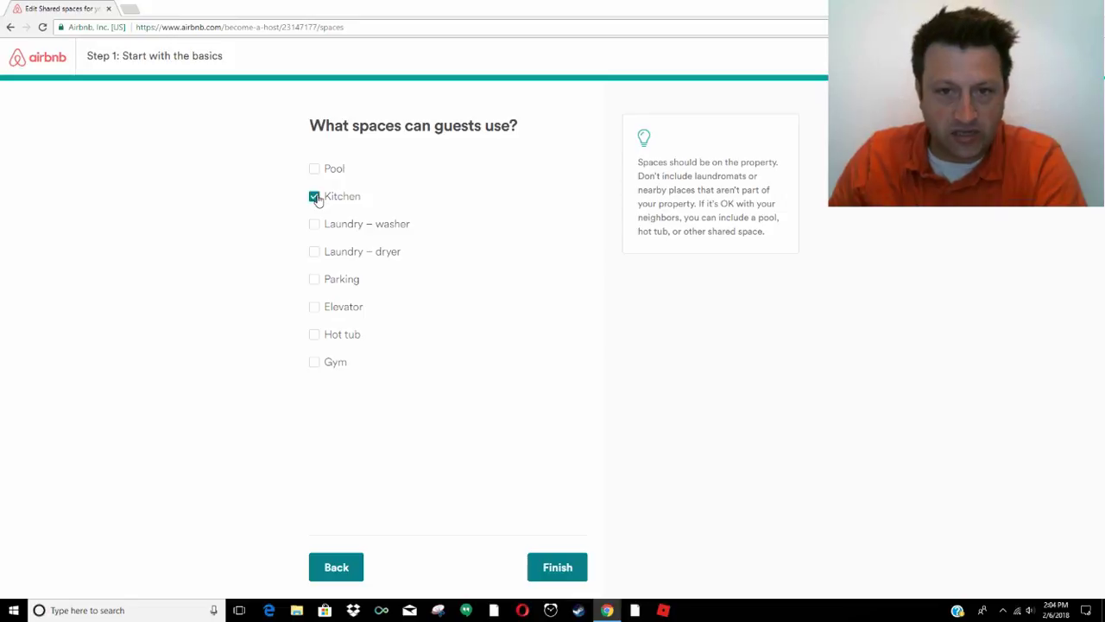
pyautogui.click(316, 225)
pyautogui.click(316, 254)
pyautogui.click(314, 280)
pyautogui.click(533, 568)
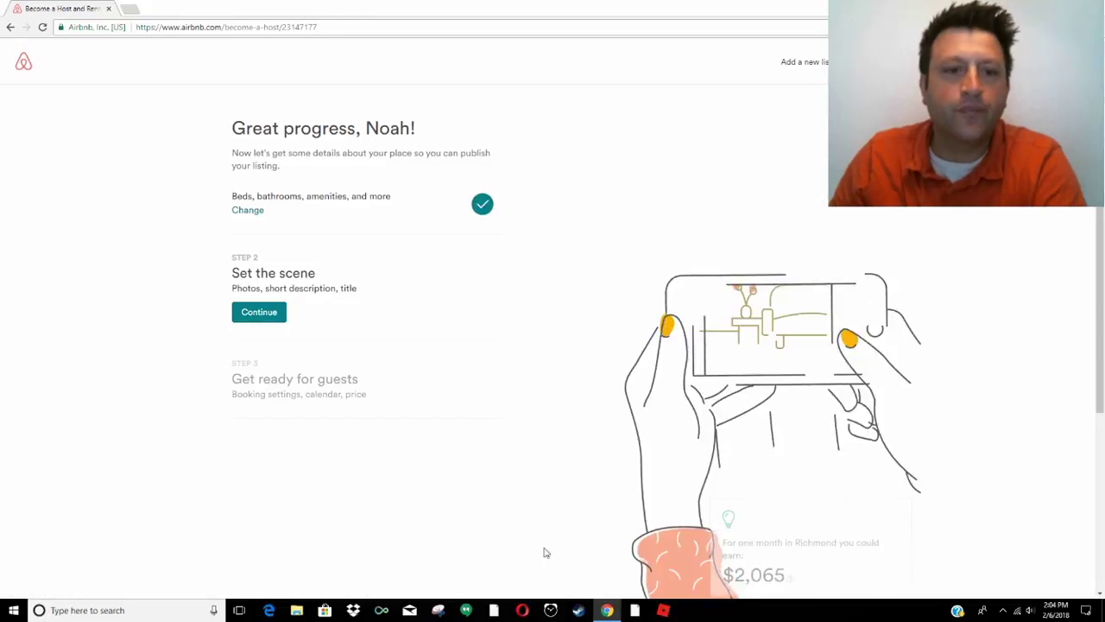
pyautogui.click(253, 317)
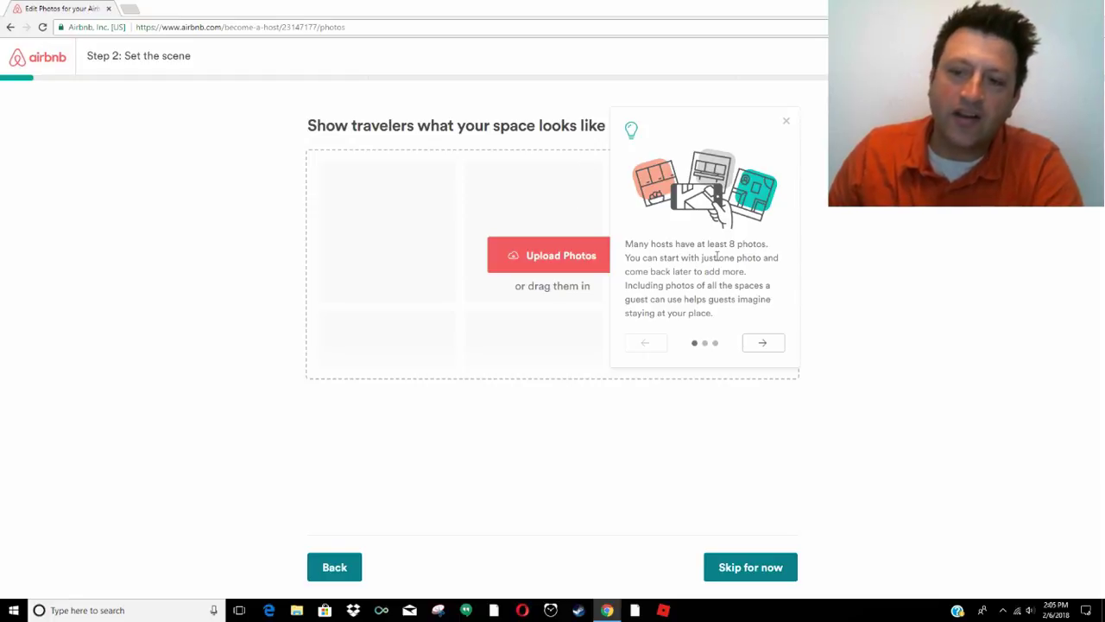
# Page through the photo tips and close them
pyautogui.click(765, 346)
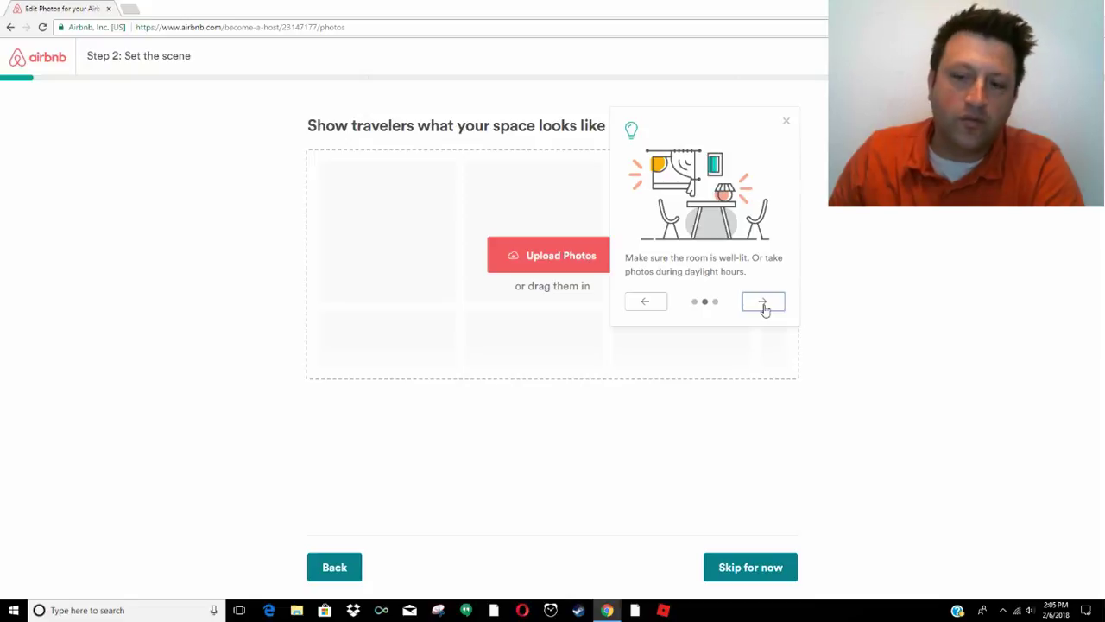
pyautogui.click(764, 304)
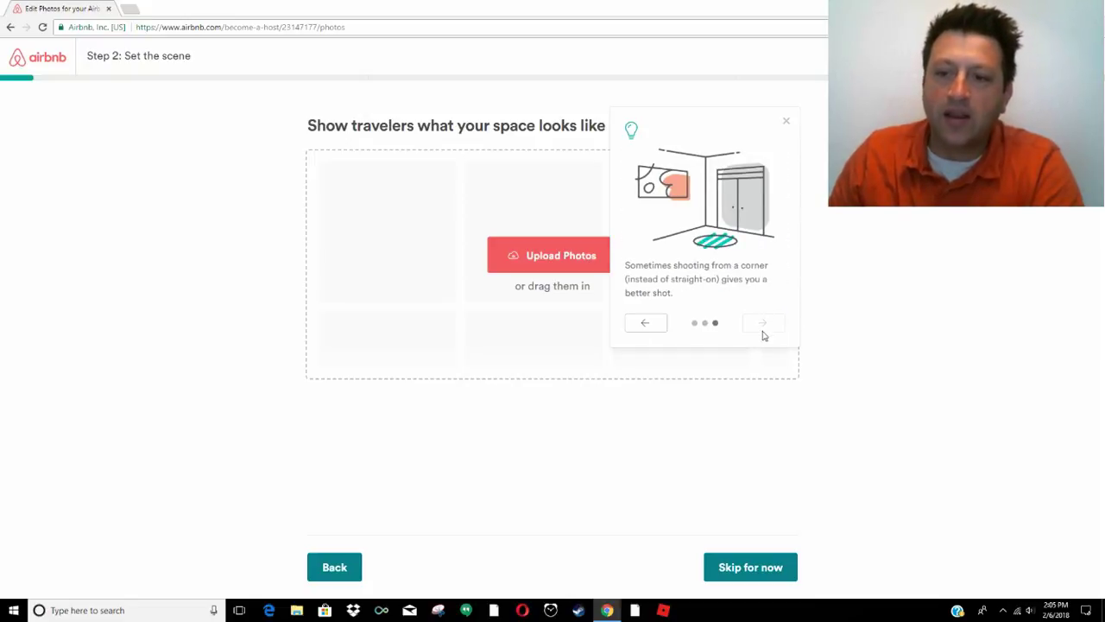
pyautogui.click(786, 121)
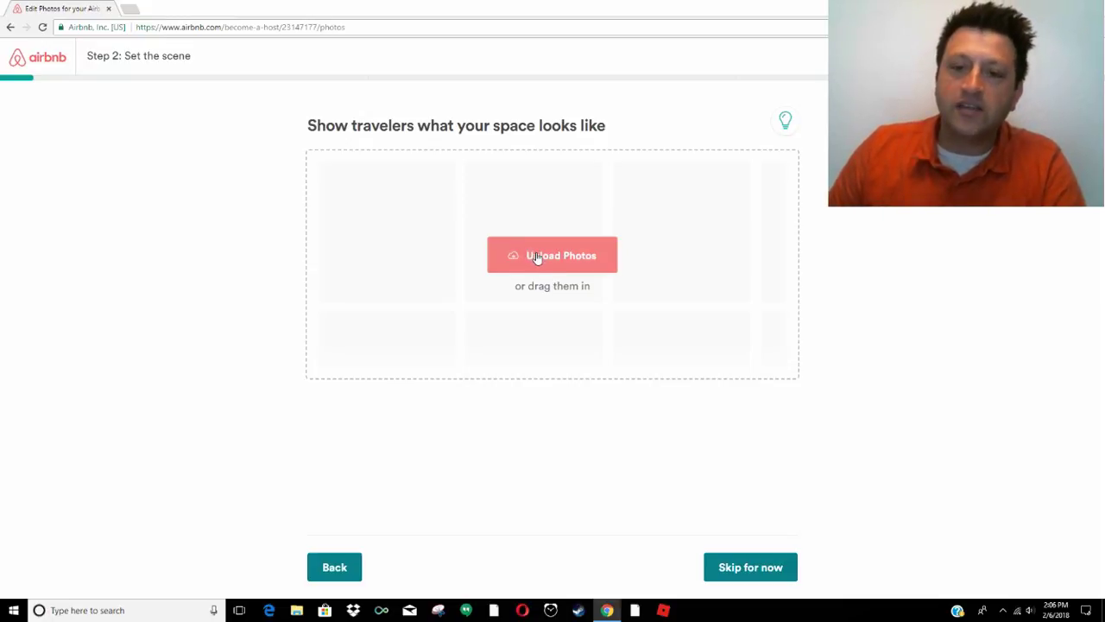
# Upload all the house photos from the folder at once
pyautogui.click(536, 257)
pyautogui.click(134, 108)
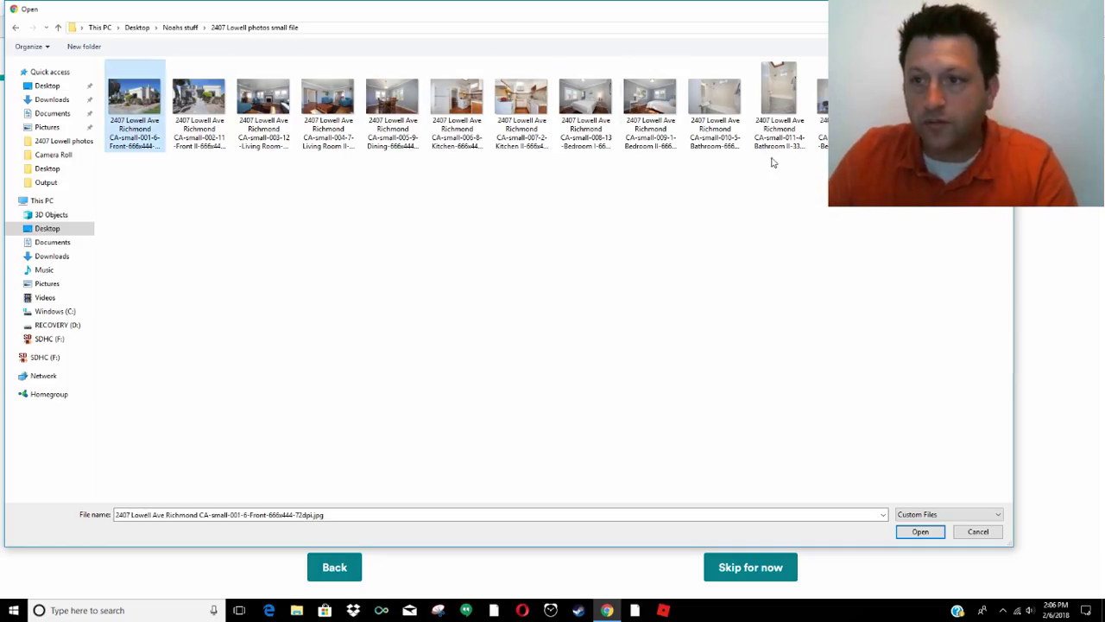
pyautogui.hotkey('ctrl', 'a')
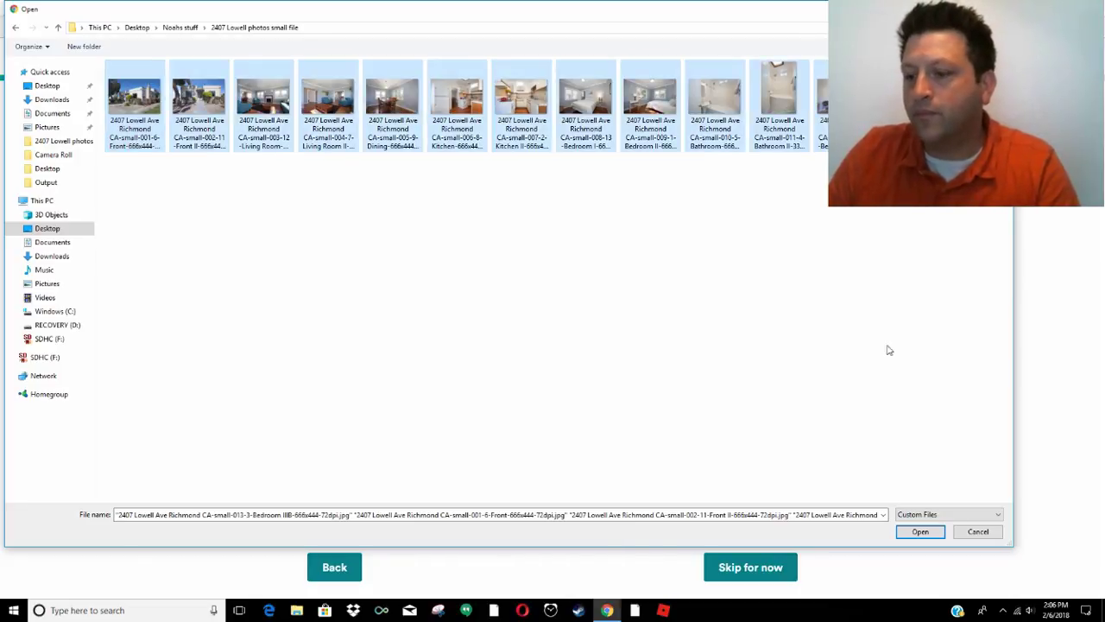
pyautogui.click(920, 532)
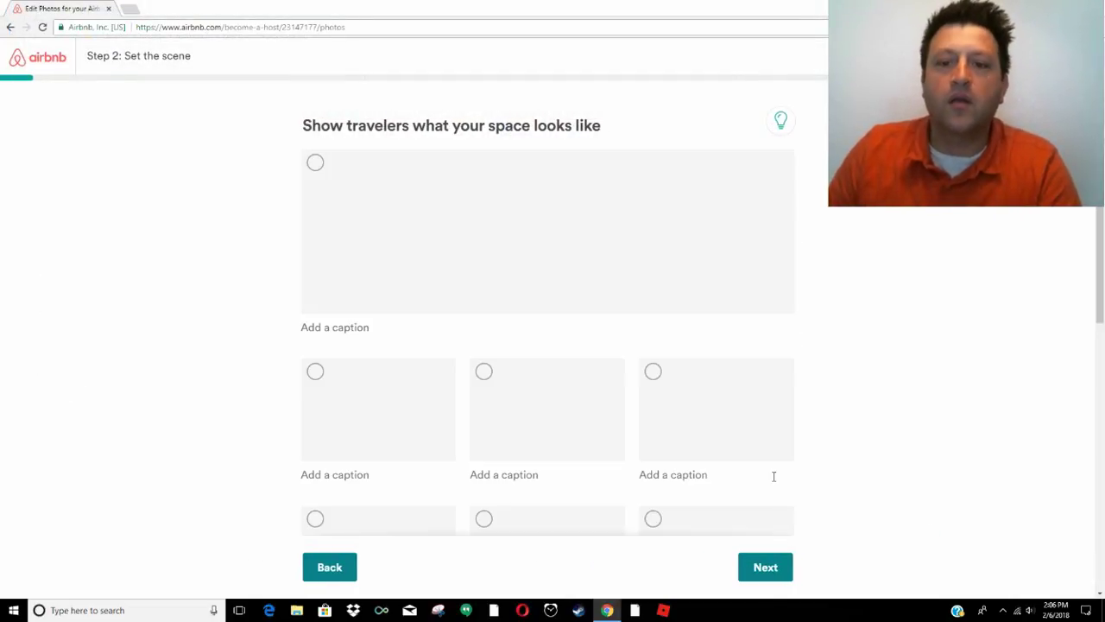
pyautogui.scroll(-3, 501, 453)
pyautogui.scroll(-3, 501, 453)
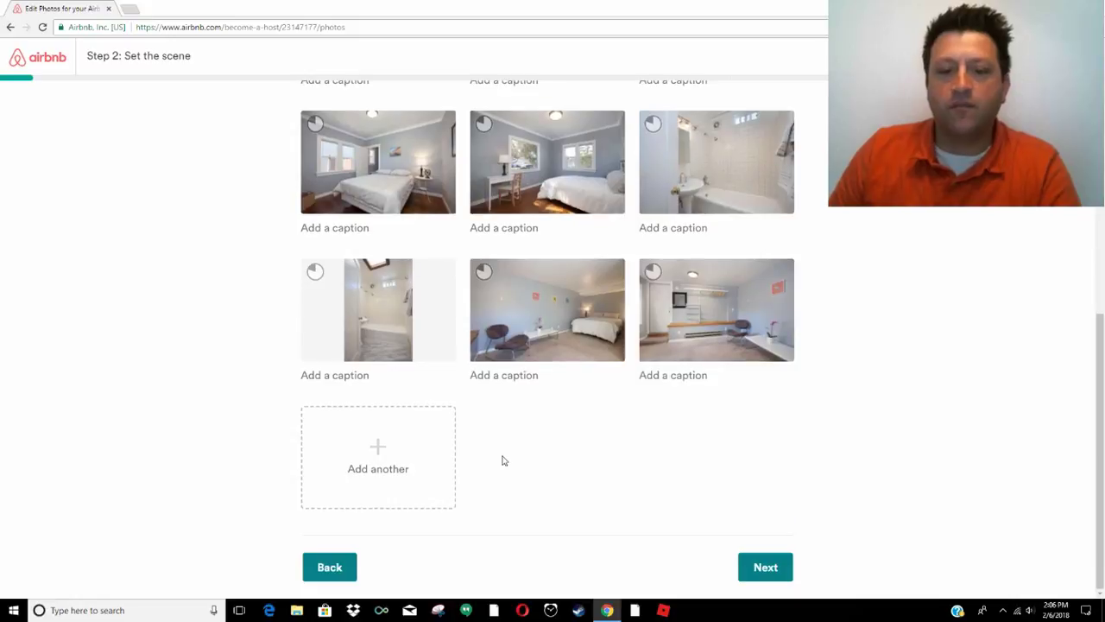
# Add the laundry picture and the internet speed screenshot as extra photos
pyautogui.click(375, 451)
pyautogui.click(404, 113)
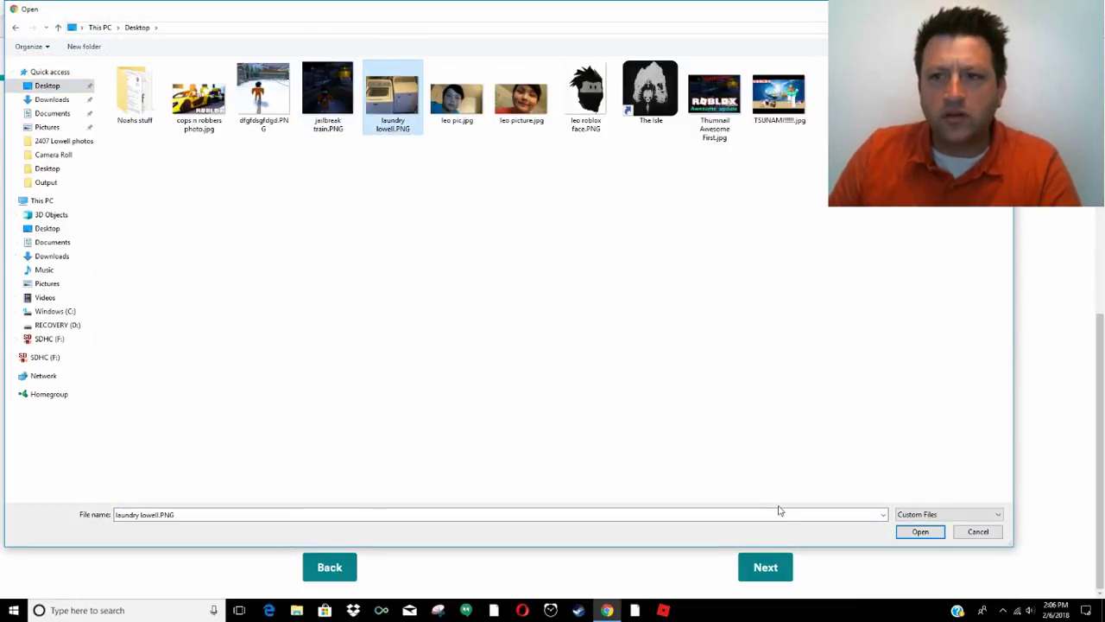
pyautogui.click(921, 531)
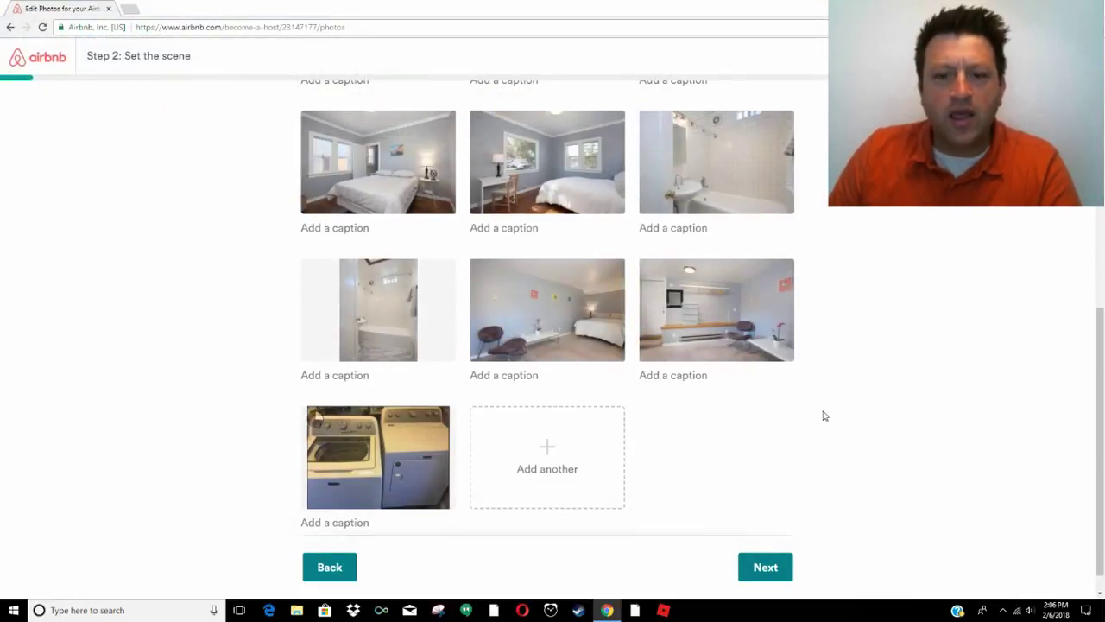
pyautogui.click(535, 449)
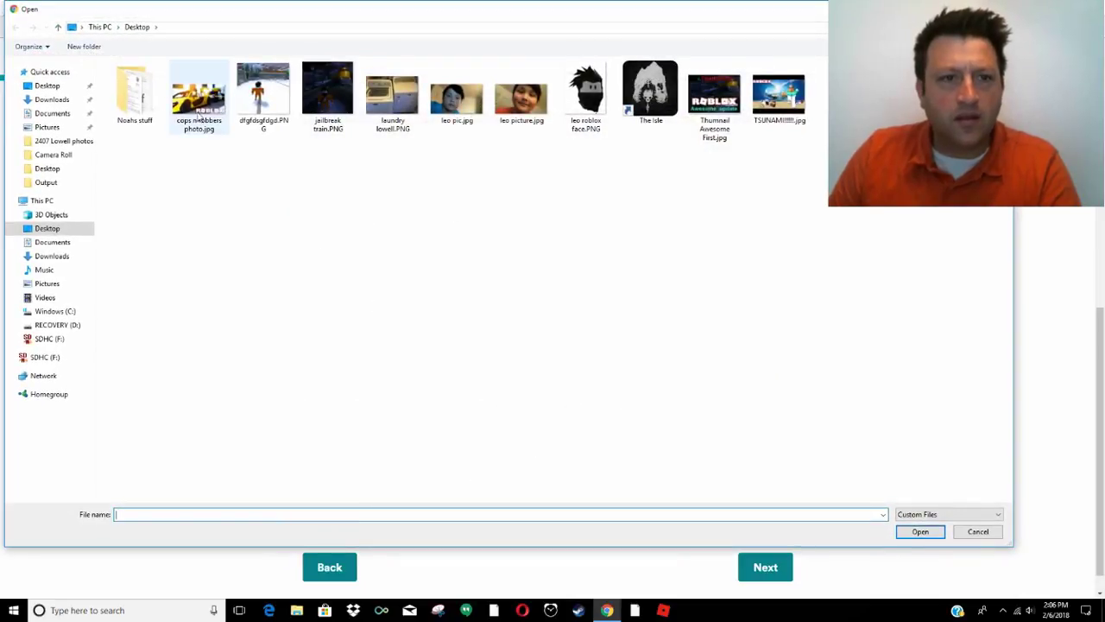
pyautogui.doubleClick(126, 86)
pyautogui.doubleClick(198, 90)
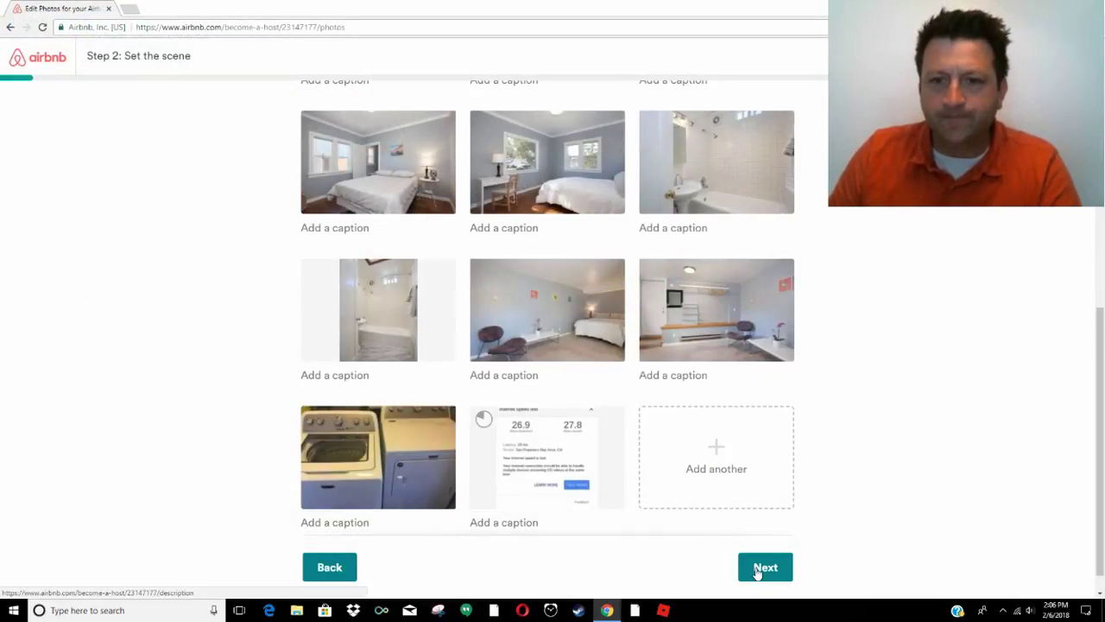
# Caption the first photos 'Front of house' and 'Living room'
pyautogui.scroll(8, 846, 523)
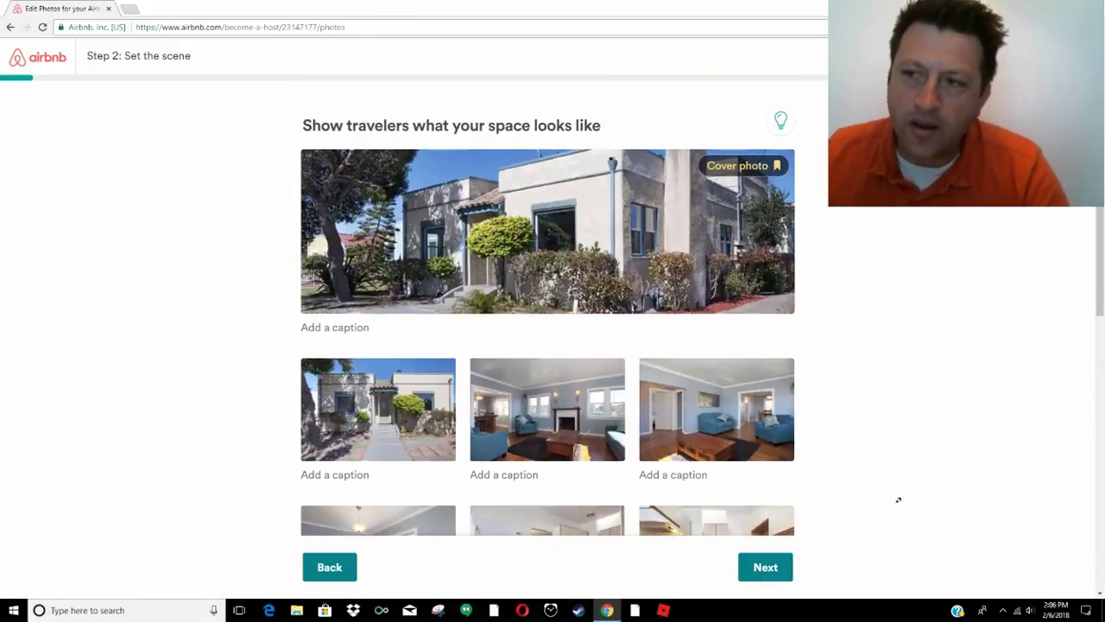
pyautogui.click(342, 329)
pyautogui.write('F')
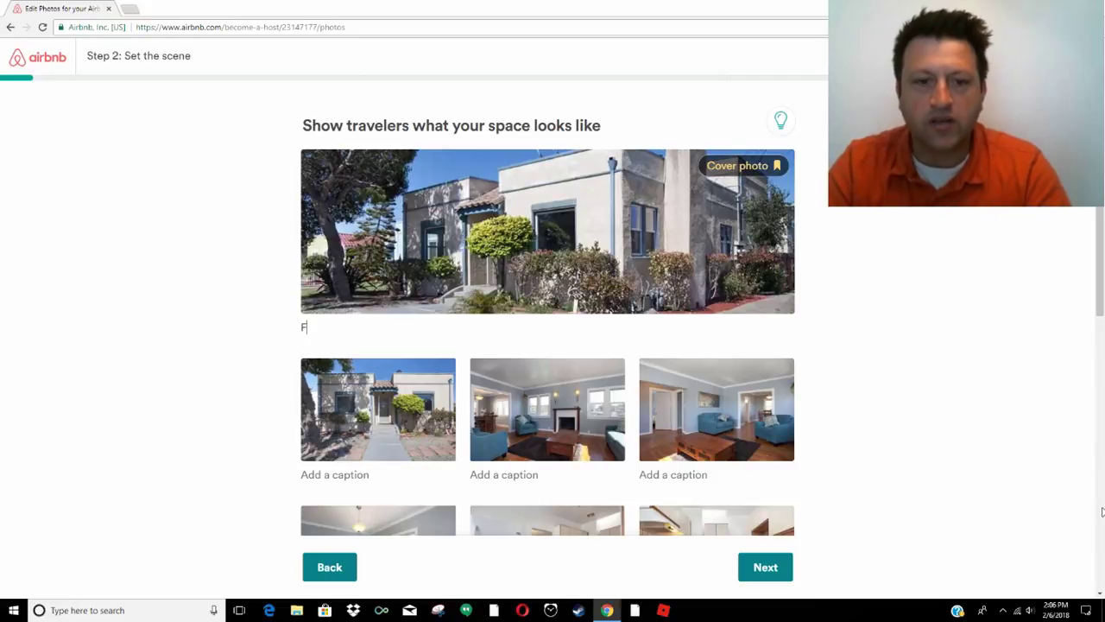
pyautogui.write('ront / Sid')
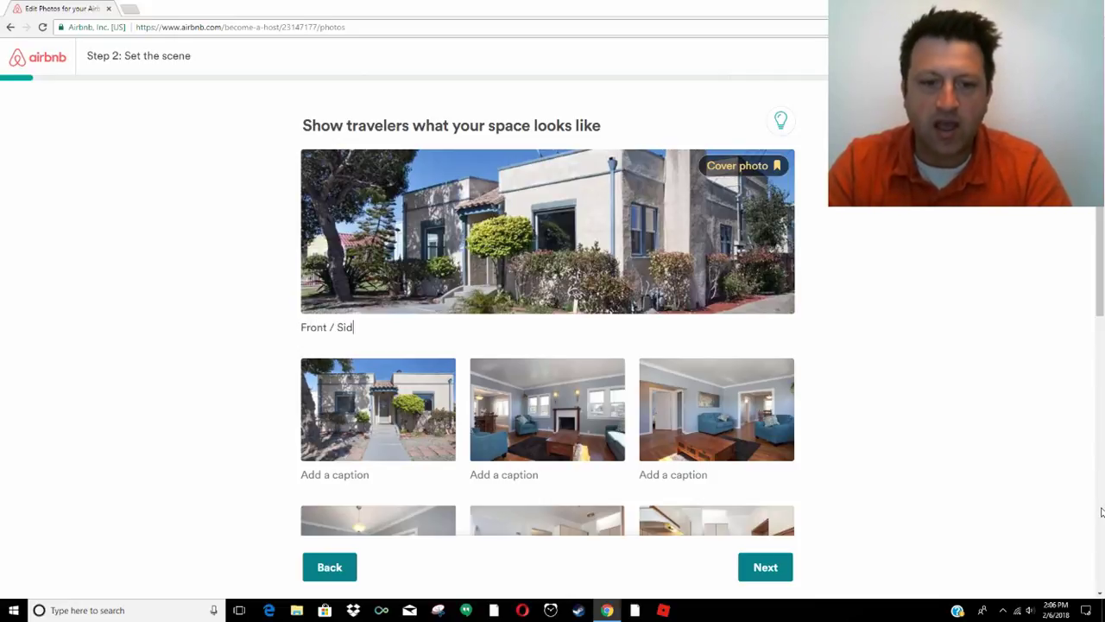
pyautogui.write('e of house')
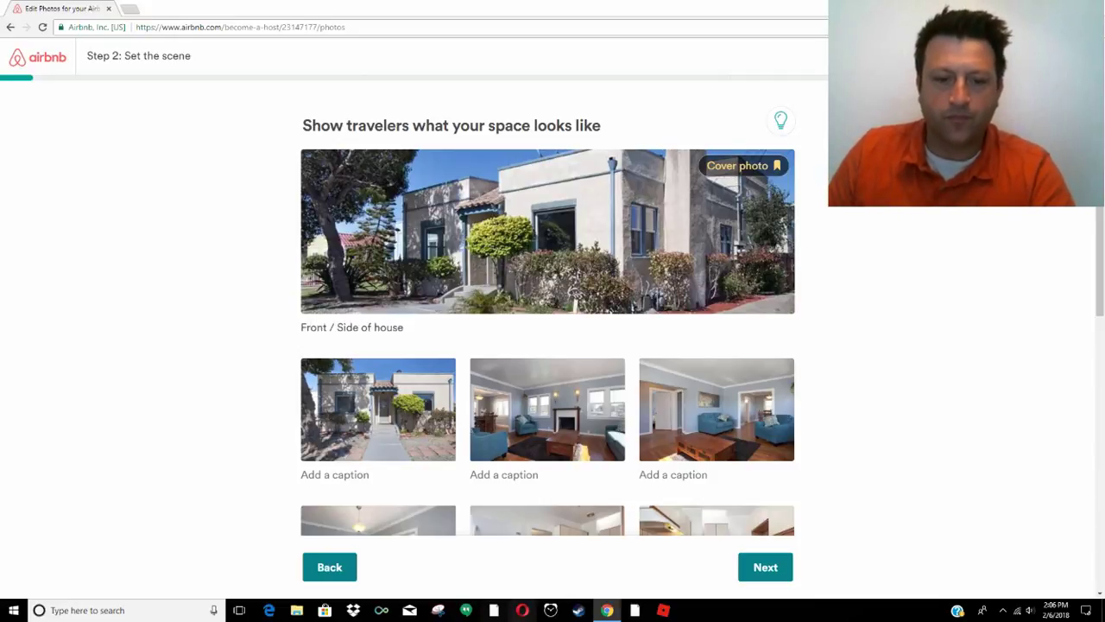
pyautogui.click(348, 480)
pyautogui.write('Front of House')
pyautogui.press('BackSpace')
pyautogui.press('BackSpace')
pyautogui.press('BackSpace')
pyautogui.press('BackSpace')
pyautogui.press('BackSpace')
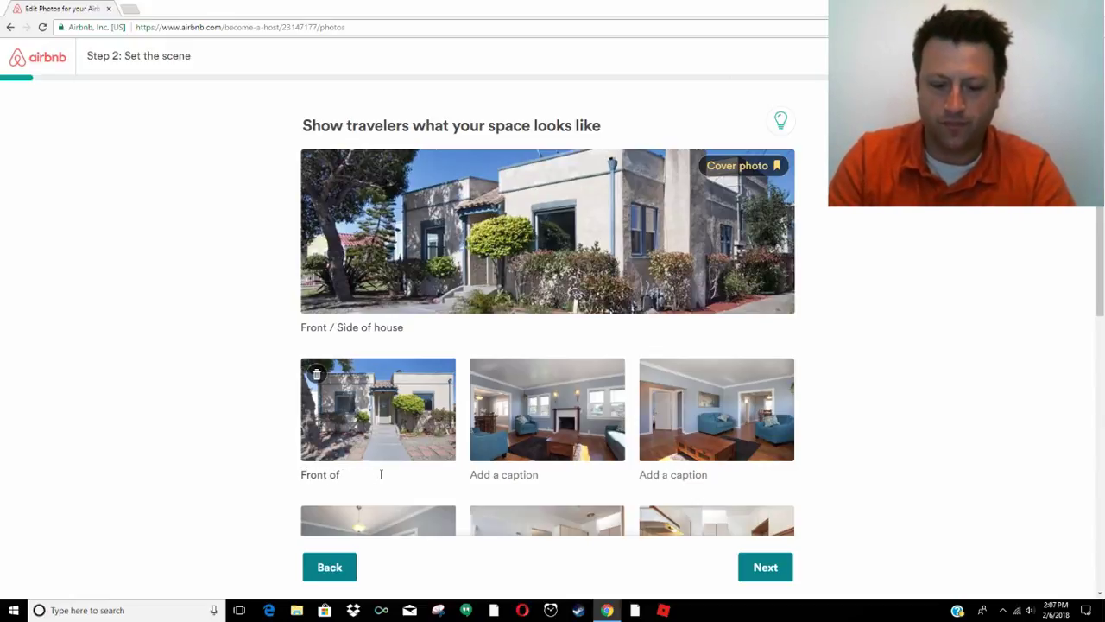
pyautogui.write('house')
pyautogui.press('Tab')
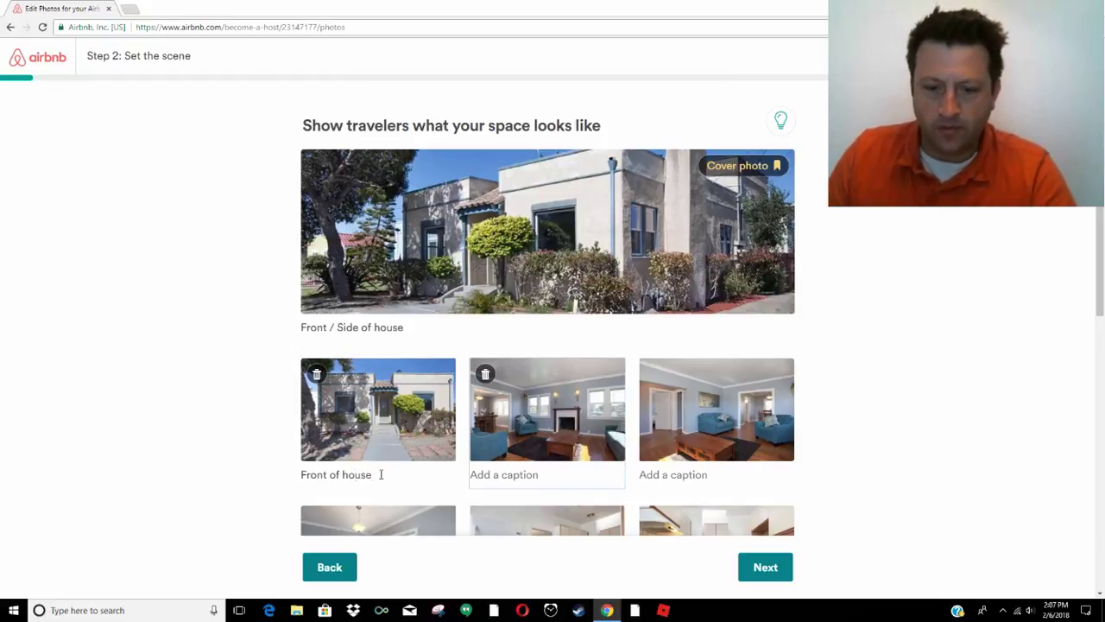
pyautogui.click(496, 470)
pyautogui.write('Living room')
pyautogui.press('Tab')
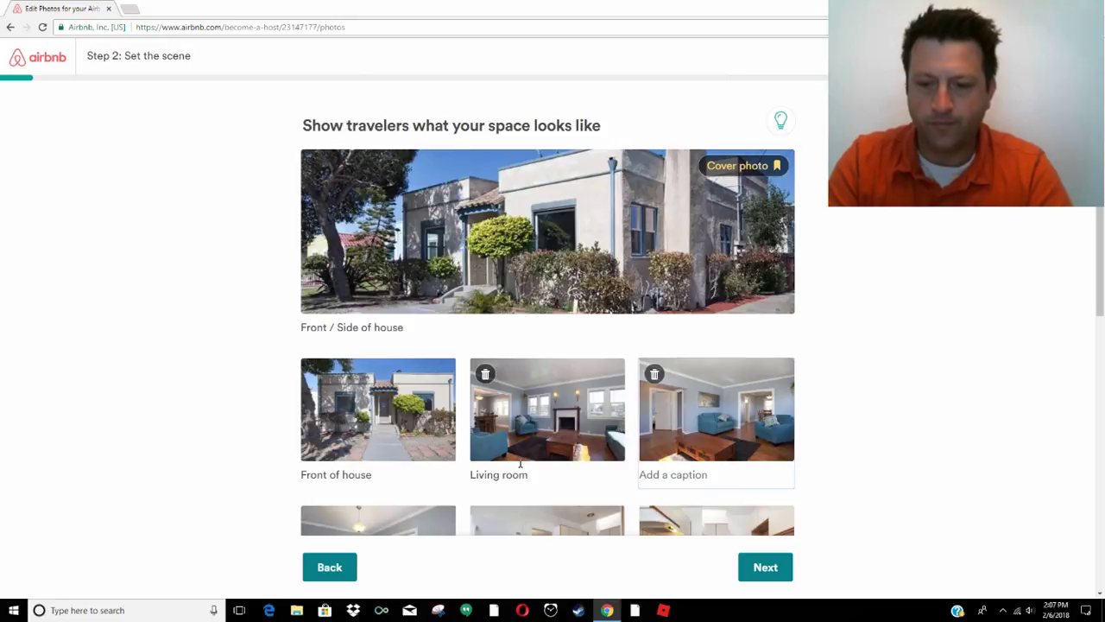
# Caption the remaining photos 'Coffee table', 'Washer and Dryer' and 'High speed wifi test', then continue
pyautogui.click(702, 484)
pyautogui.write('Coffee table')
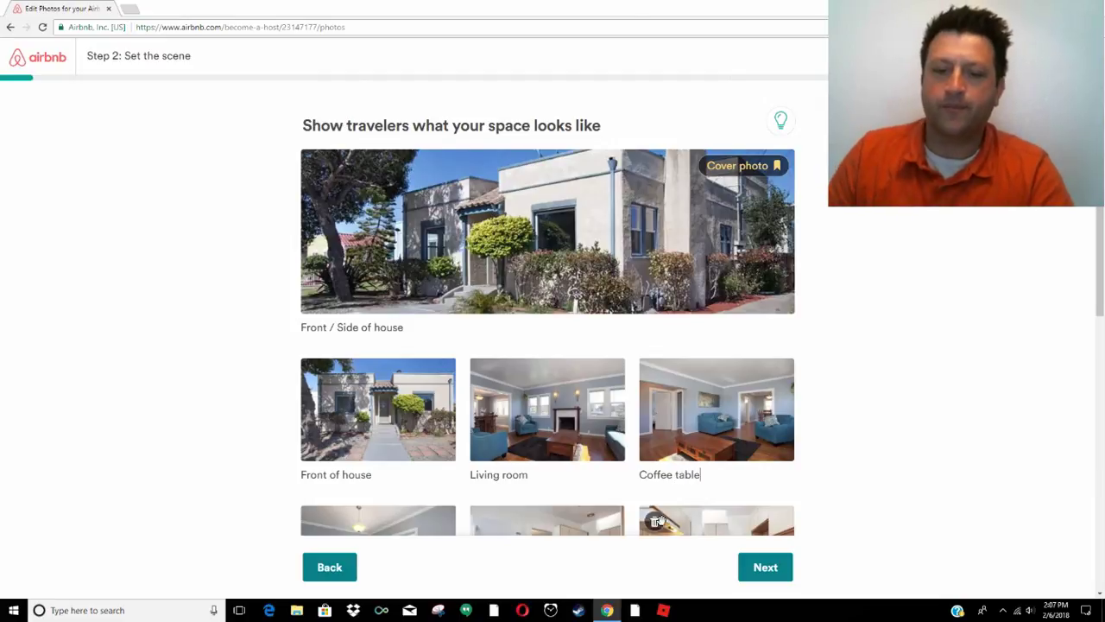
pyautogui.scroll(-3, 696, 514)
pyautogui.write('Dining table, (bar height')
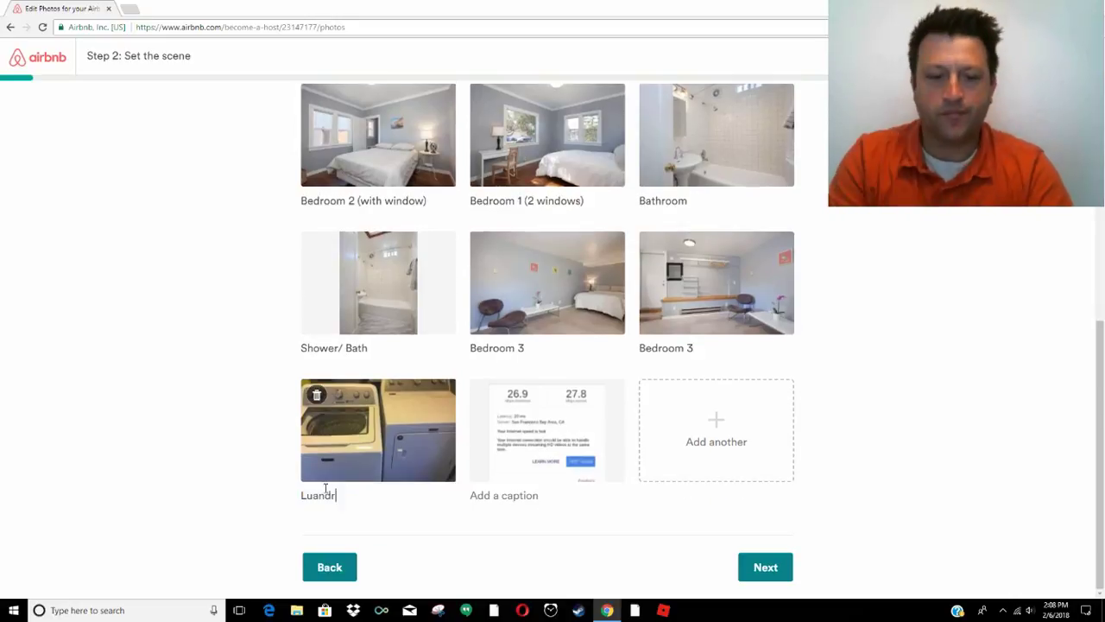
pyautogui.hotkey('ctrl', 'a')
pyautogui.write('Washer and Dryer')
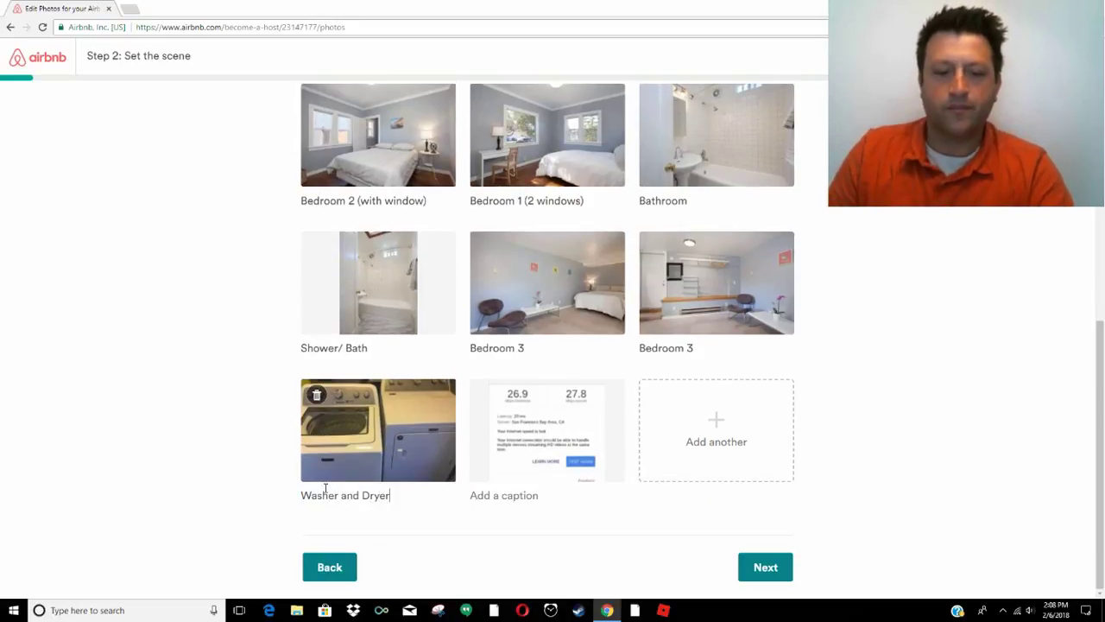
pyautogui.click(498, 497)
pyautogui.write('Hi')
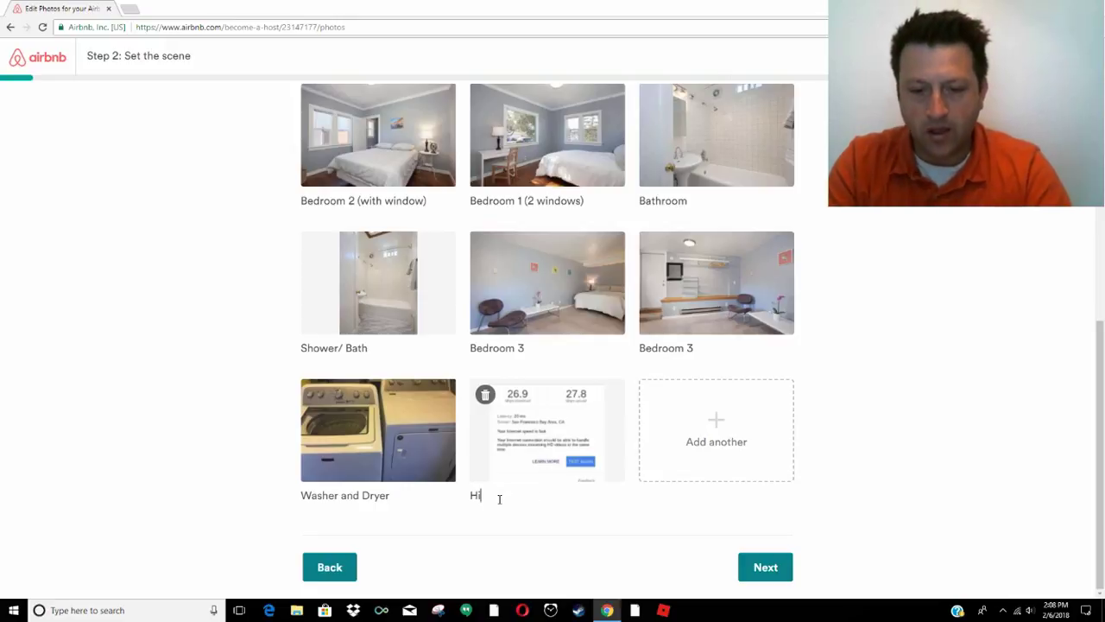
pyautogui.write('gh speed internet')
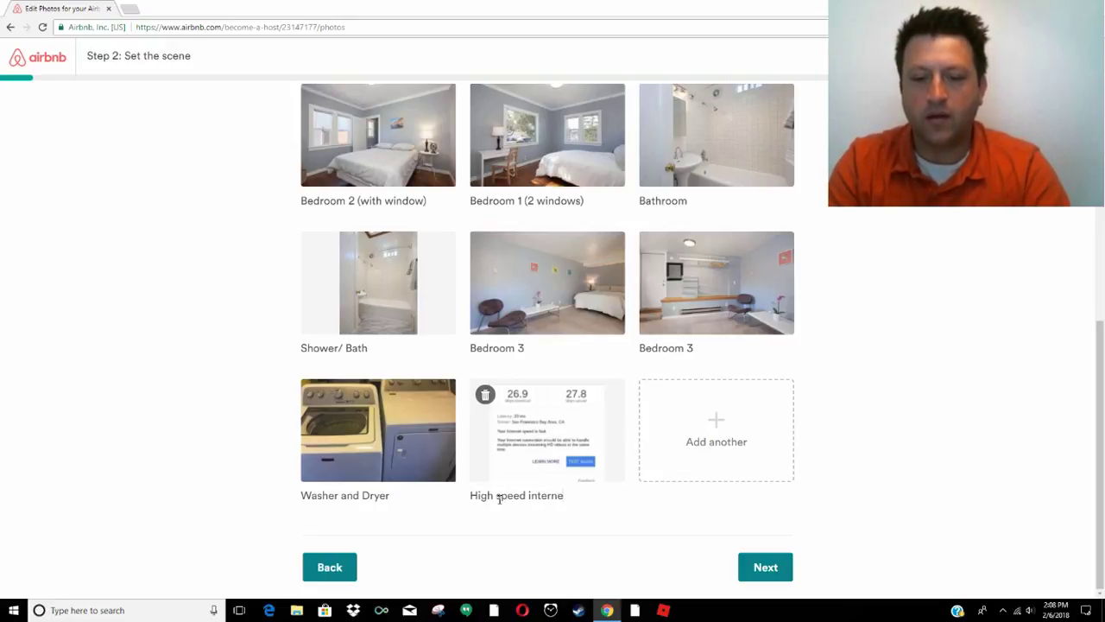
pyautogui.press('BackSpace')
pyautogui.press('BackSpace')
pyautogui.press('BackSpace')
pyautogui.press('BackSpace')
pyautogui.press('BackSpace')
pyautogui.press('BackSpace')
pyautogui.press('BackSpace')
pyautogui.press('BackSpace')
pyautogui.write('wifi')
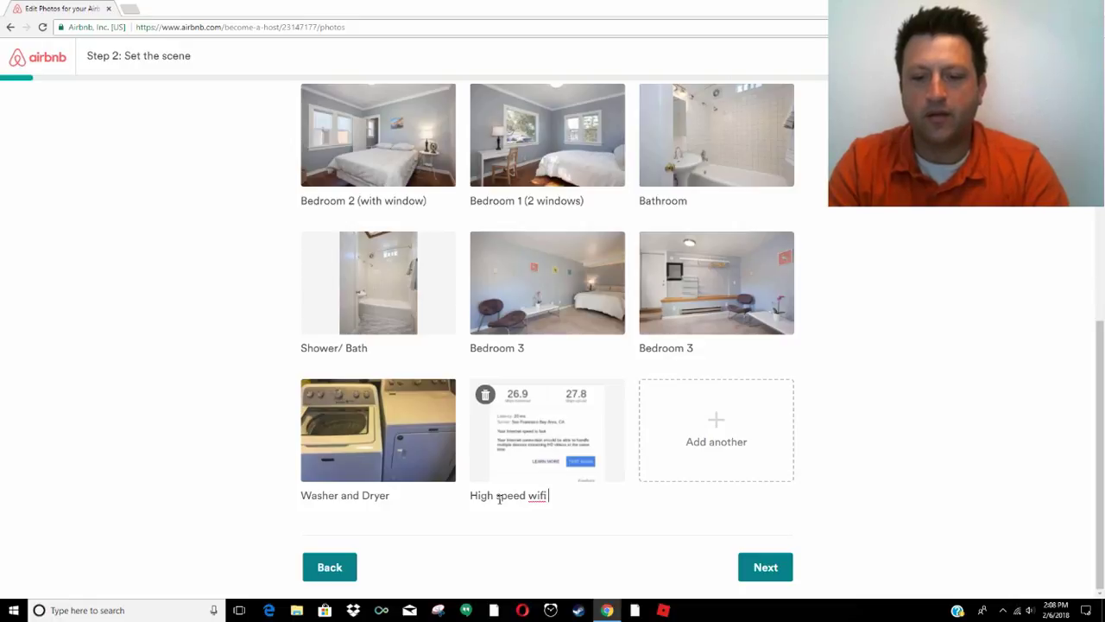
pyautogui.write(' test')
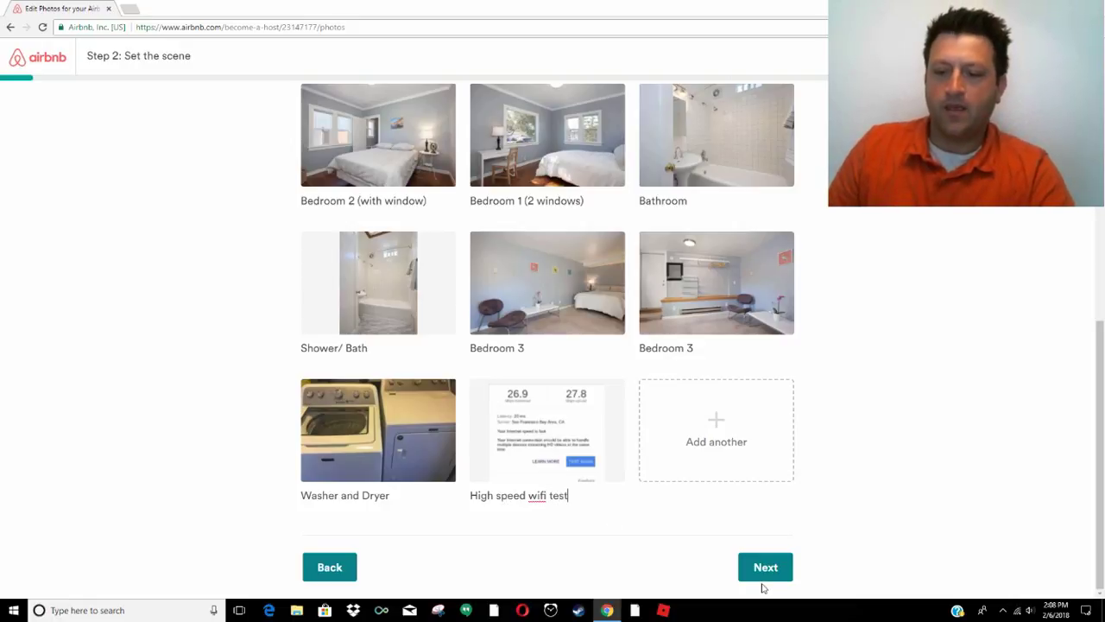
pyautogui.click(768, 577)
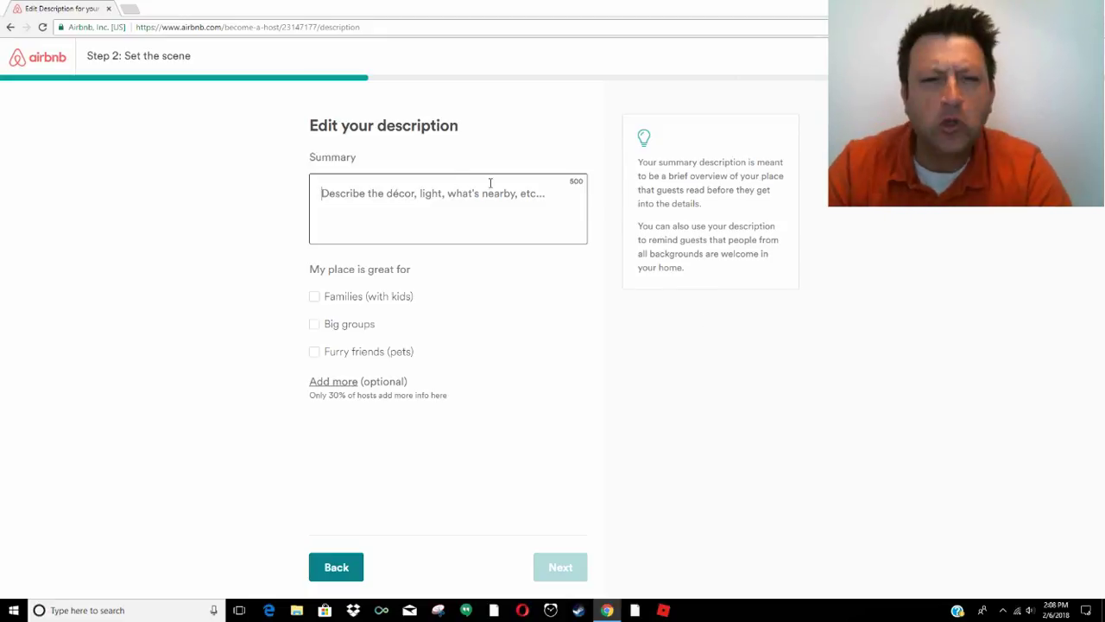
# Write the summary: well lit, newly furnished private house with 4 beds, linens, cooking supplies, gas fireplace, Netflix TVs
pyautogui.write('Well light, Private house, n')
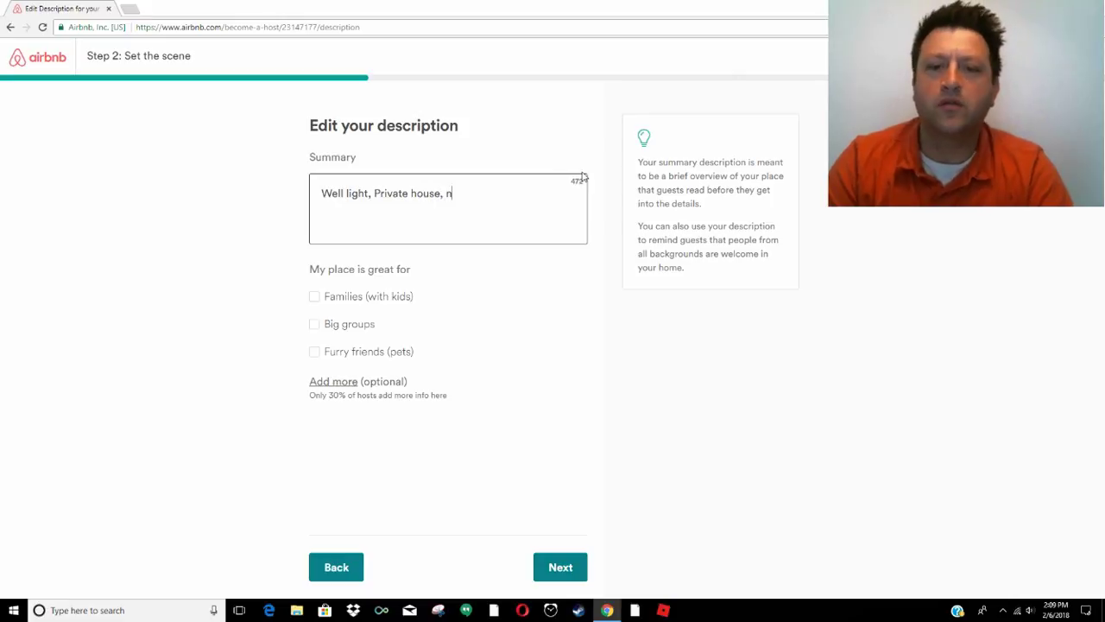
pyautogui.write('ewly furnished private house.')
pyautogui.hotkey('ctrl', 'Left')
pyautogui.hotkey('ctrl', 'Left')
pyautogui.hotkey('ctrl', 'Left')
pyautogui.hotkey('ctrl', 'Left')
pyautogui.hotkey('ctrl', 'BackSpace')
pyautogui.hotkey('ctrl', 'BackSpace')
pyautogui.press('End')
pyautogui.press('Return')
pyautogui.write('Complete for your')
pyautogui.hotkey('ctrl', 'BackSpace')
pyautogui.hotkey('ctrl', 'BackSpace')
pyautogui.write('wt')
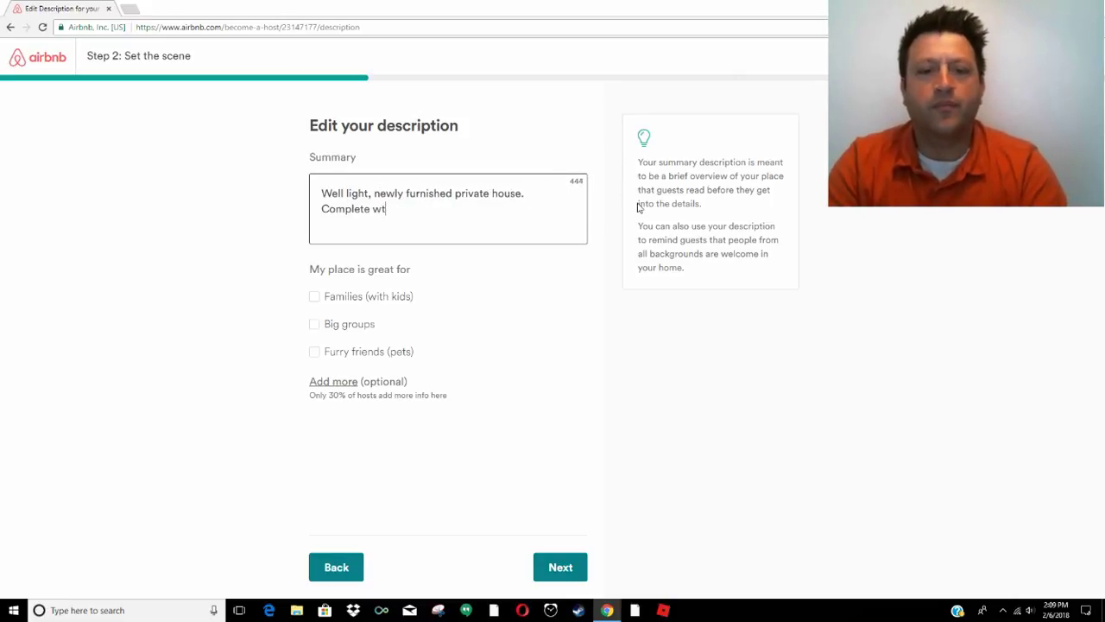
pyautogui.write('iith 4 beds, clean sheets, tow')
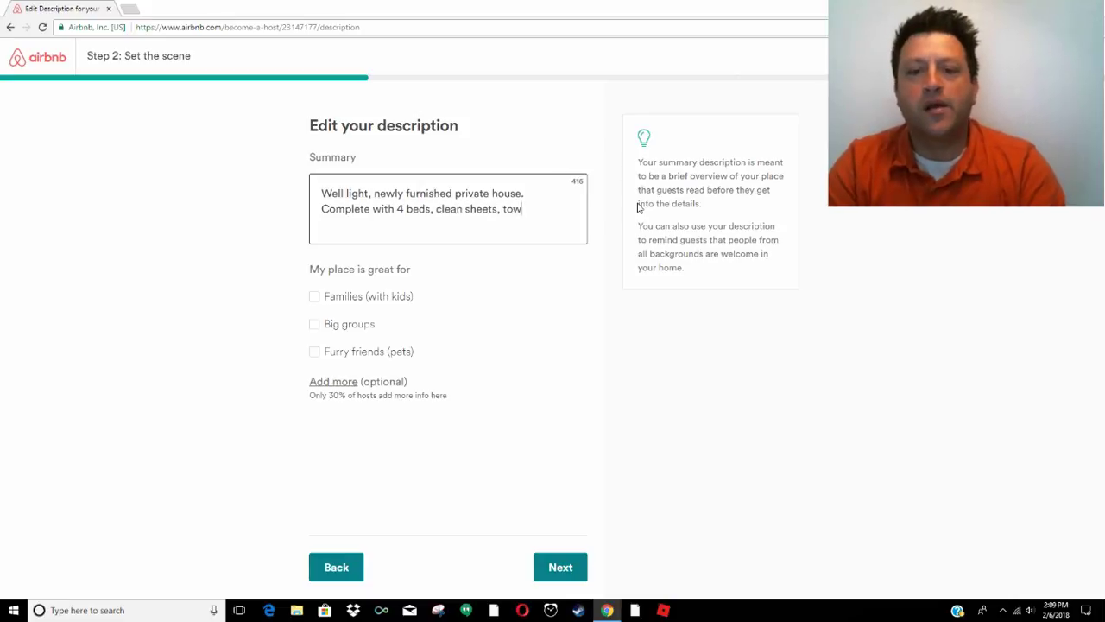
pyautogui.write('els, blankets, cooking supplies, war')
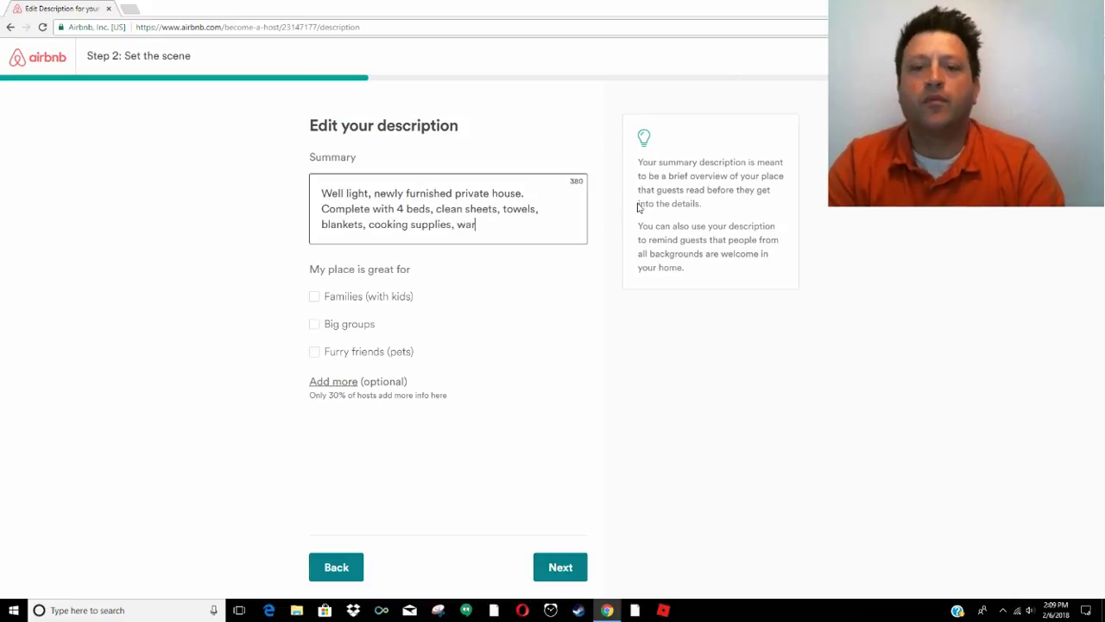
pyautogui.hotkey('ctrl', 'BackSpace')
pyautogui.write("gas fireplace, 2 TV's with Netflix ")
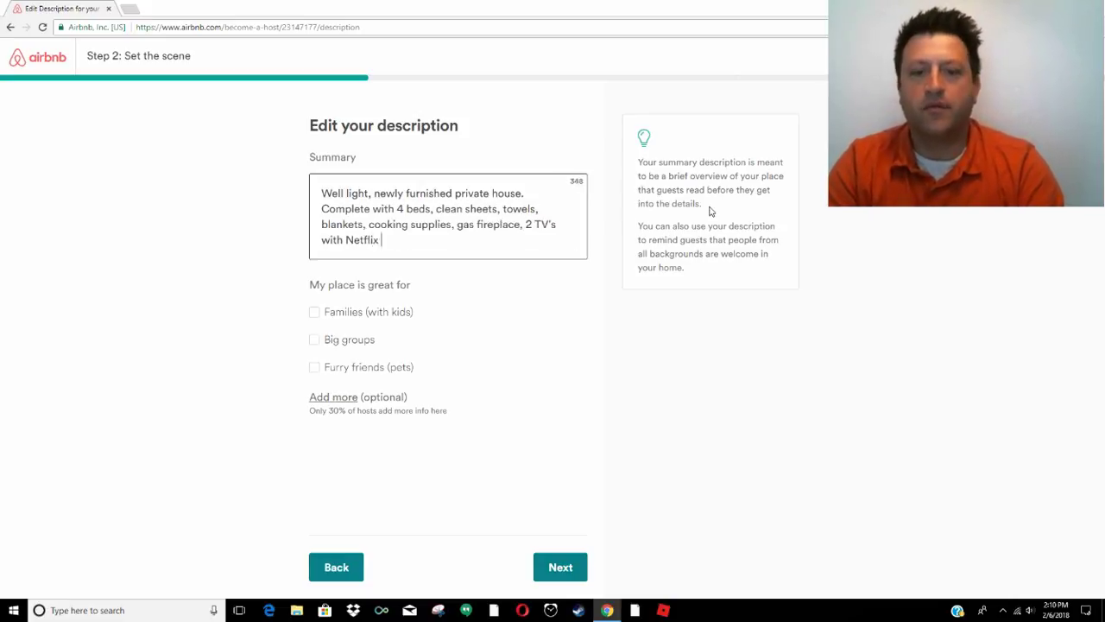
pyautogui.write('and local channels')
# Mark the place good for Families (with kids) and Big groups, and reveal the extra description fields
pyautogui.click(317, 319)
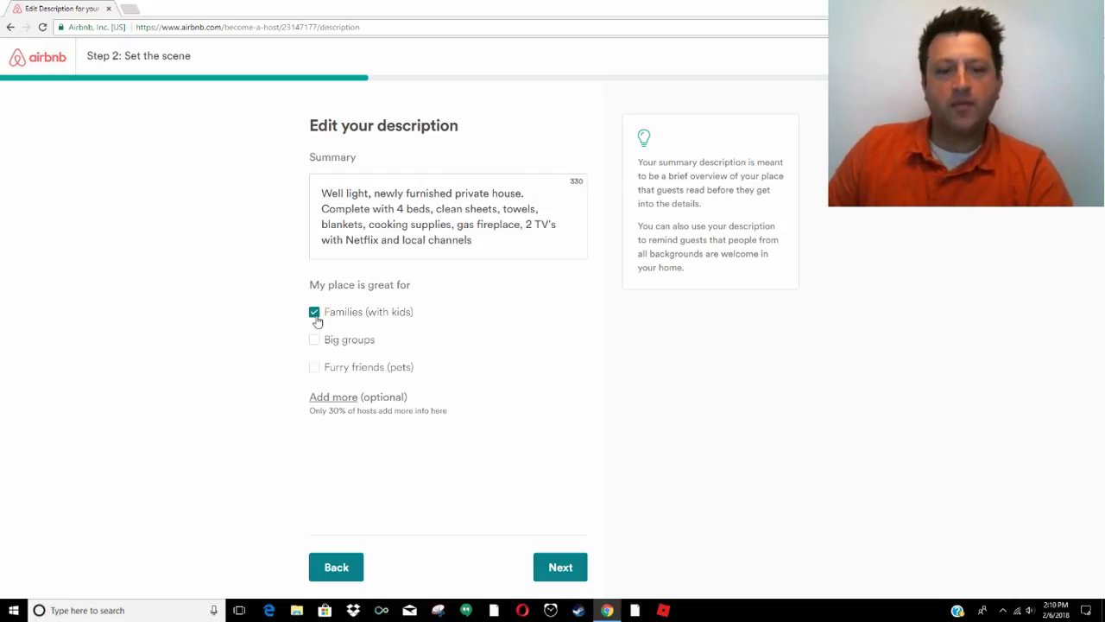
pyautogui.click(316, 342)
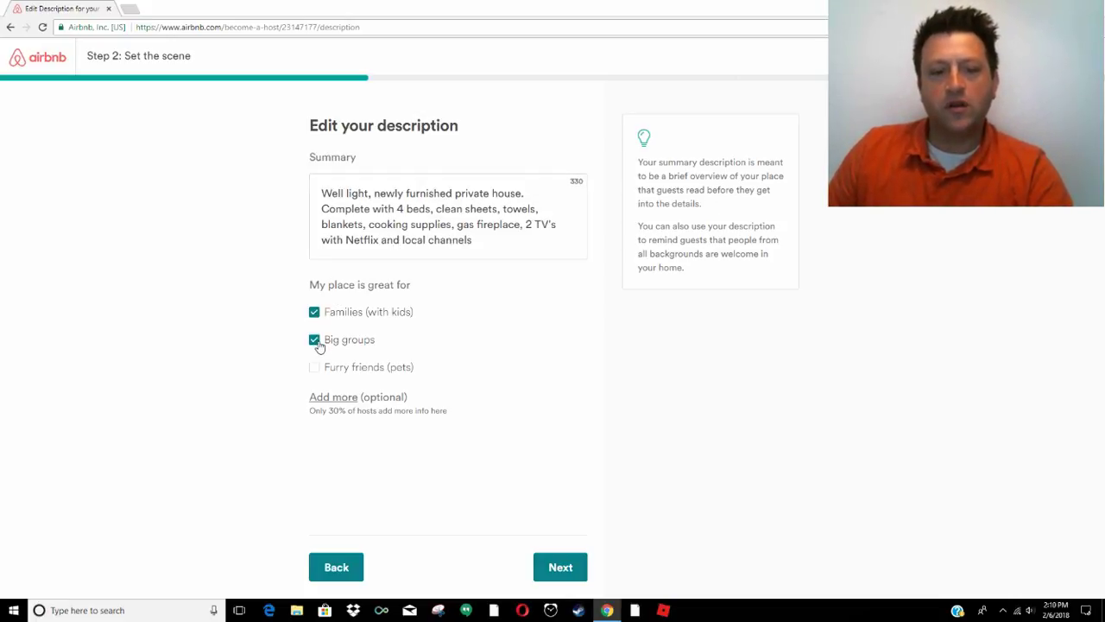
pyautogui.click(335, 397)
# Enter 'I am always near by if you need me.' as the interaction with guests
pyautogui.scroll(-3, 325, 397)
pyautogui.click(444, 397)
pyautogui.write('I am n')
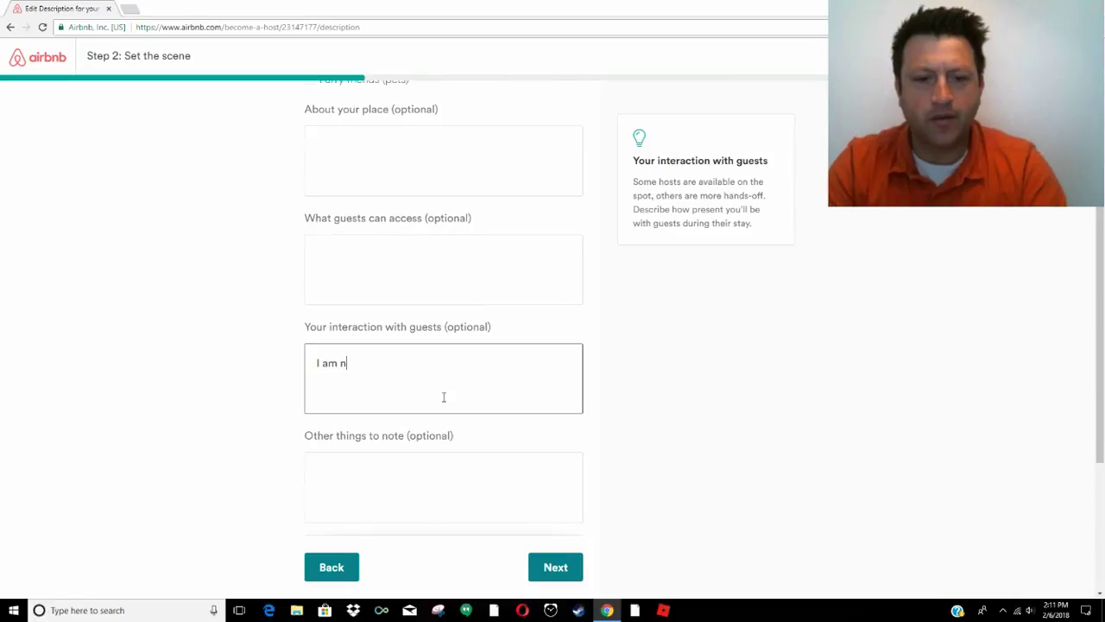
pyautogui.write('ear by')
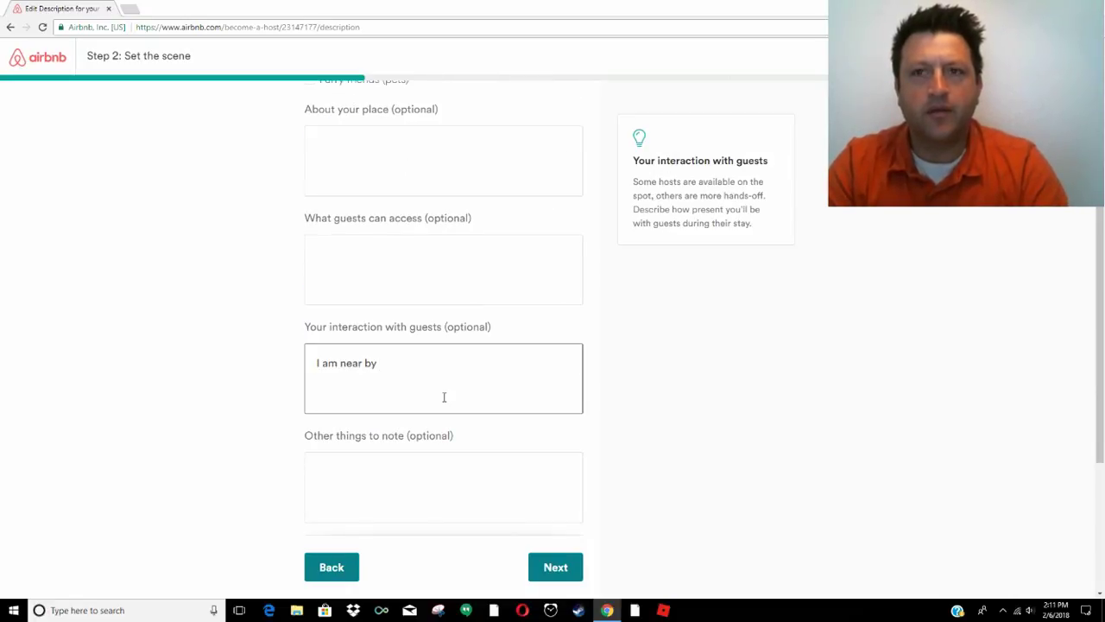
pyautogui.press('BackSpace')
pyautogui.press('BackSpace')
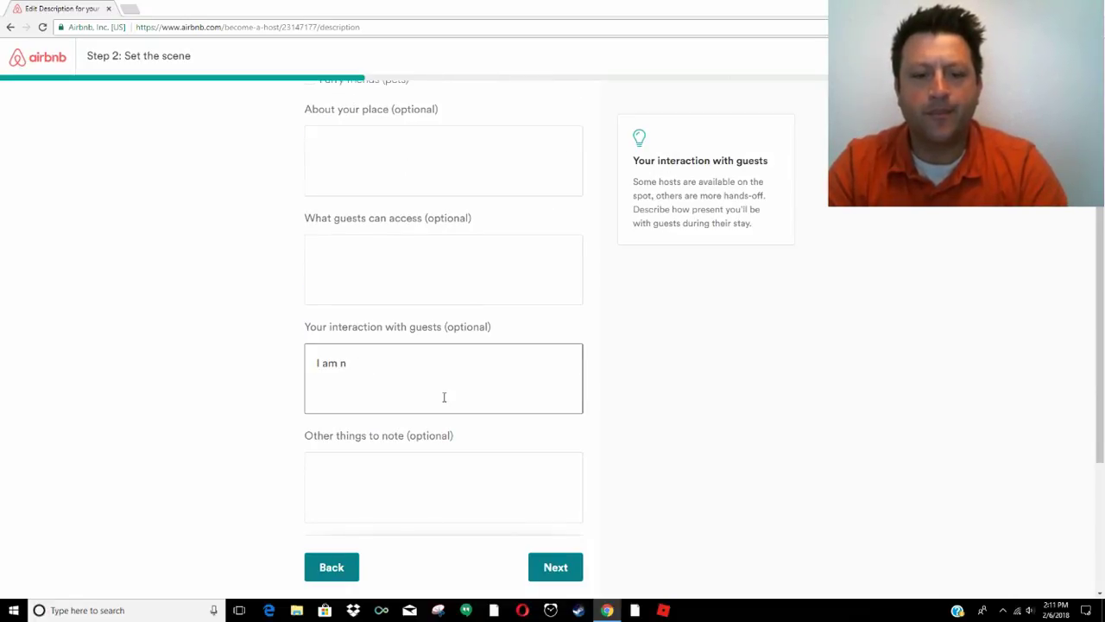
pyautogui.write('always nea')
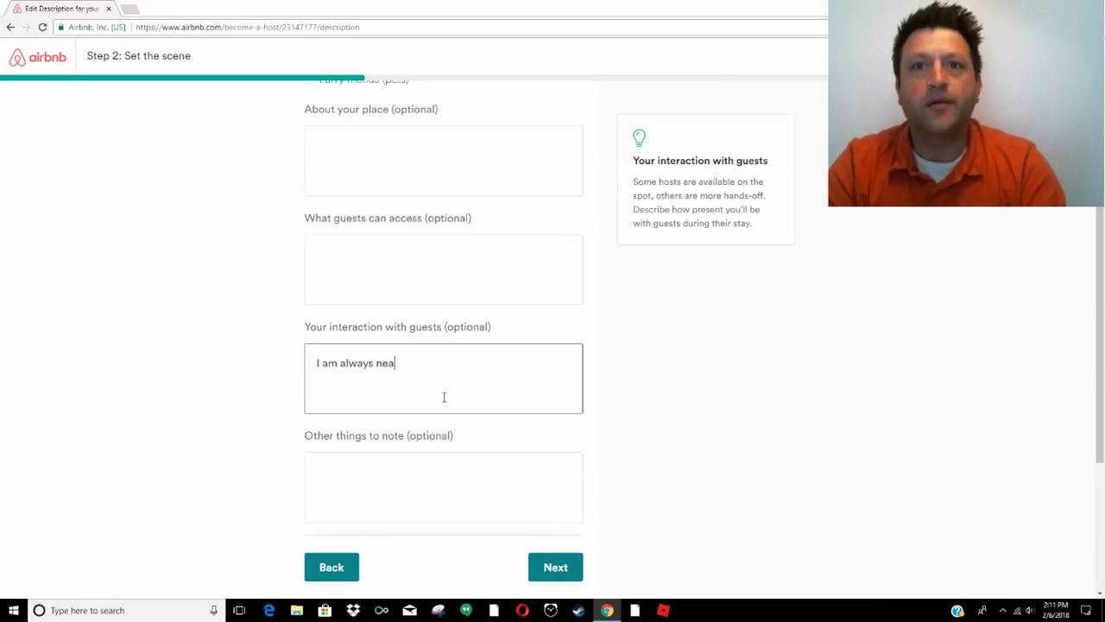
pyautogui.write('r by if you need me.')
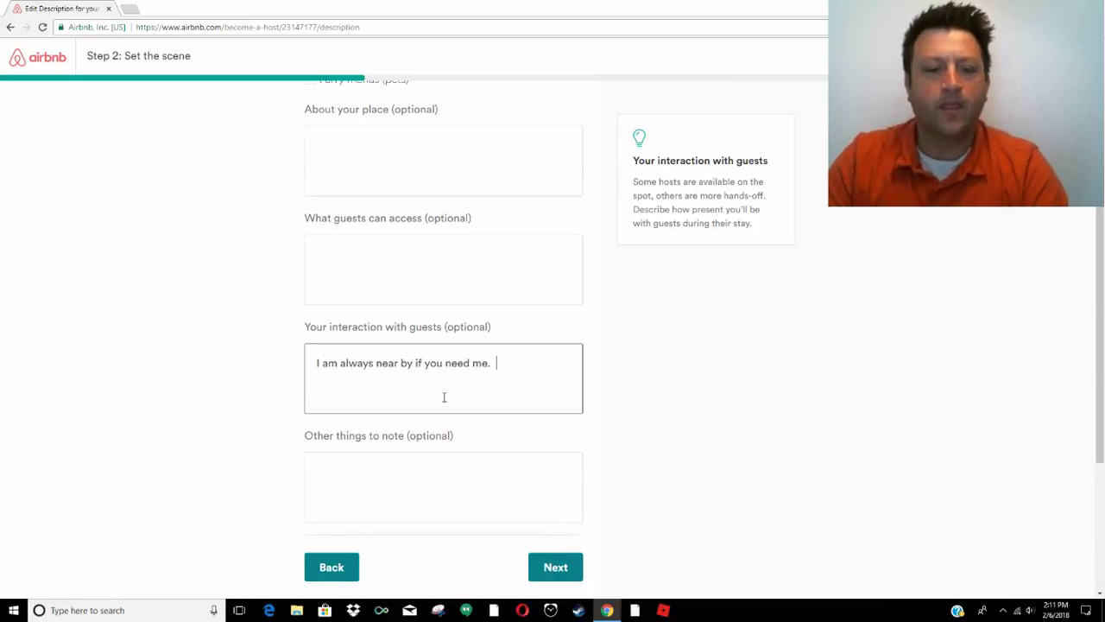
pyautogui.scroll(1, 391, 449)
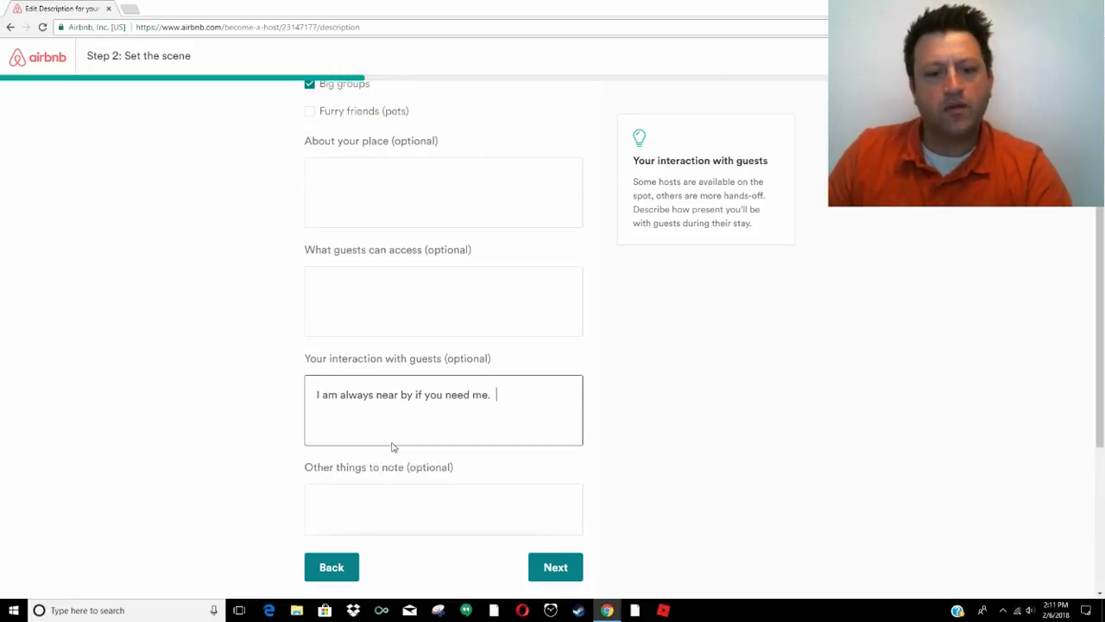
pyautogui.scroll(-2, 395, 459)
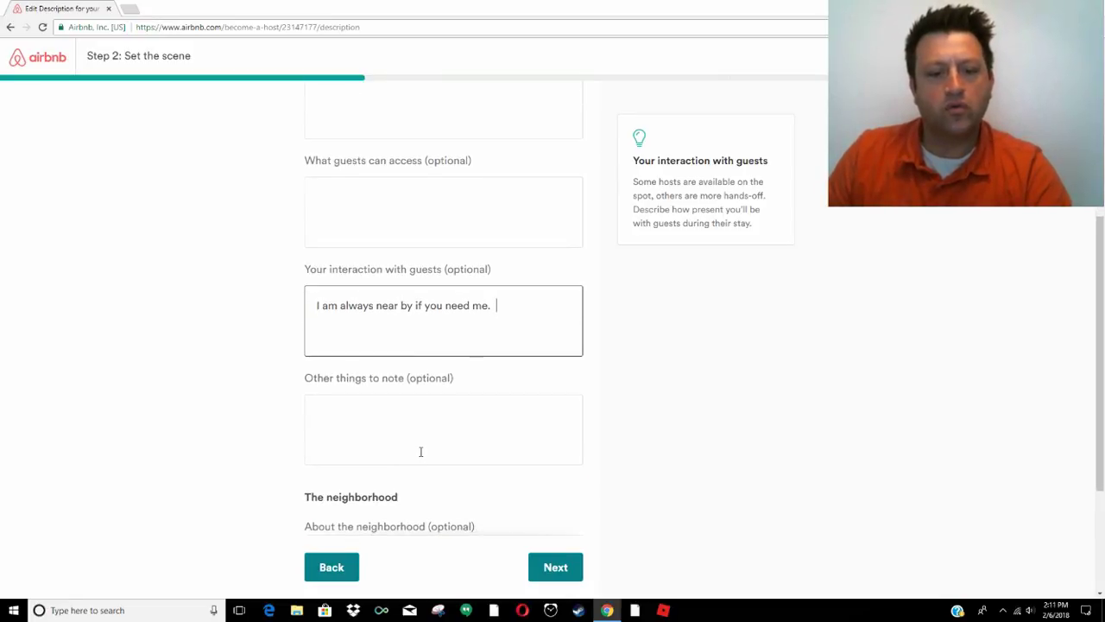
# Describe the residential neighborhood, bus stop one block away and bart 10 minutes by bus, then continue
pyautogui.scroll(-2, 420, 451)
pyautogui.click(398, 414)
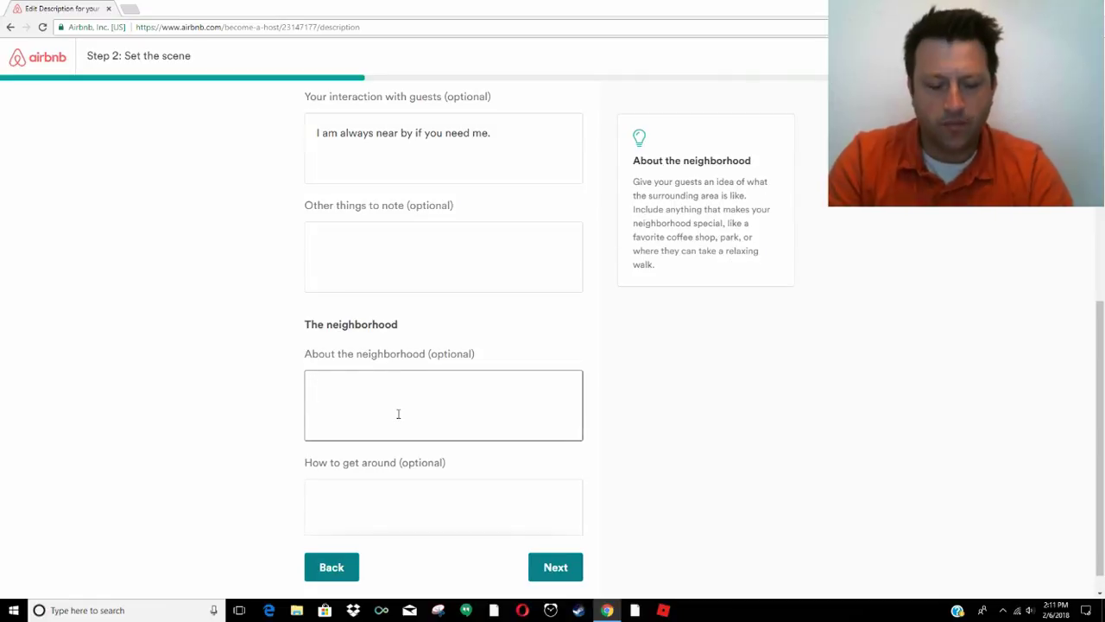
pyautogui.write('Reside')
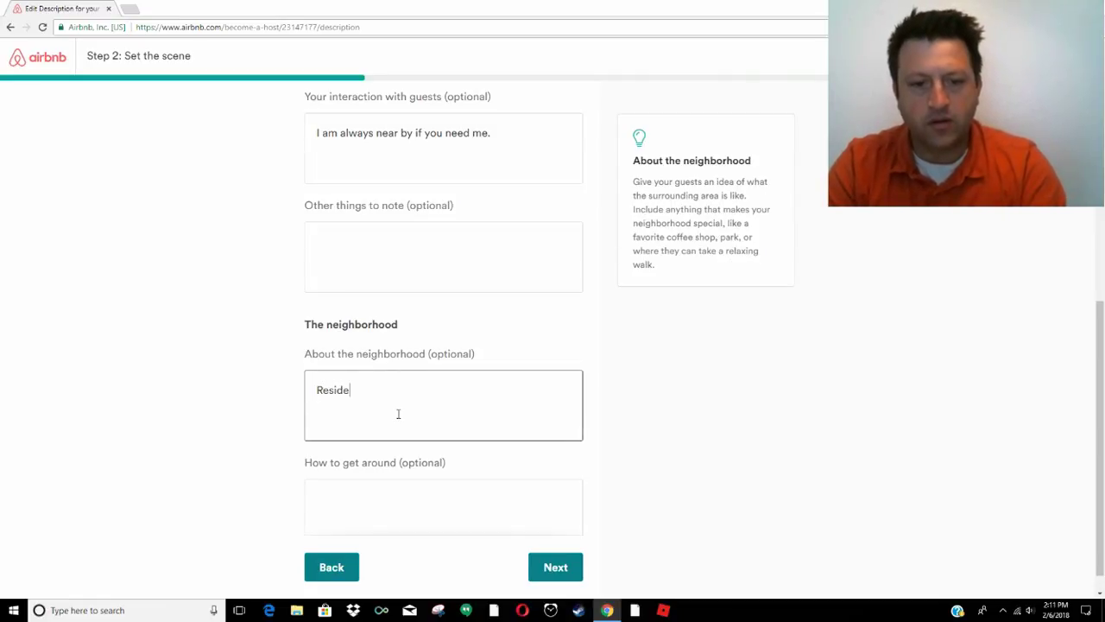
pyautogui.write('ntial area, not far from')
pyautogui.write('pick ')
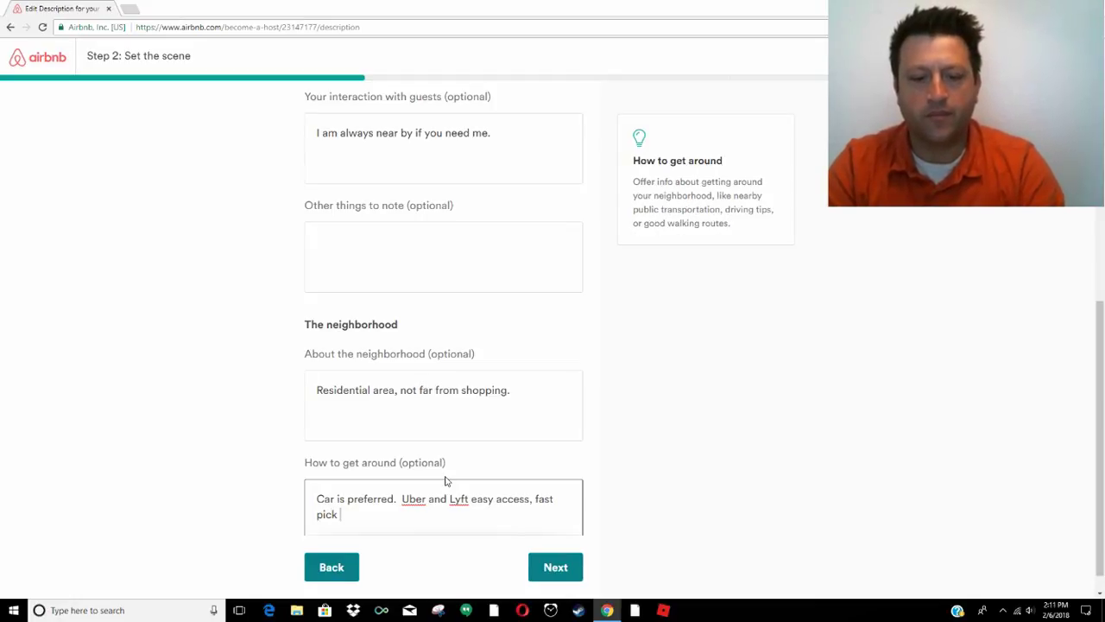
pyautogui.write('up.  ')
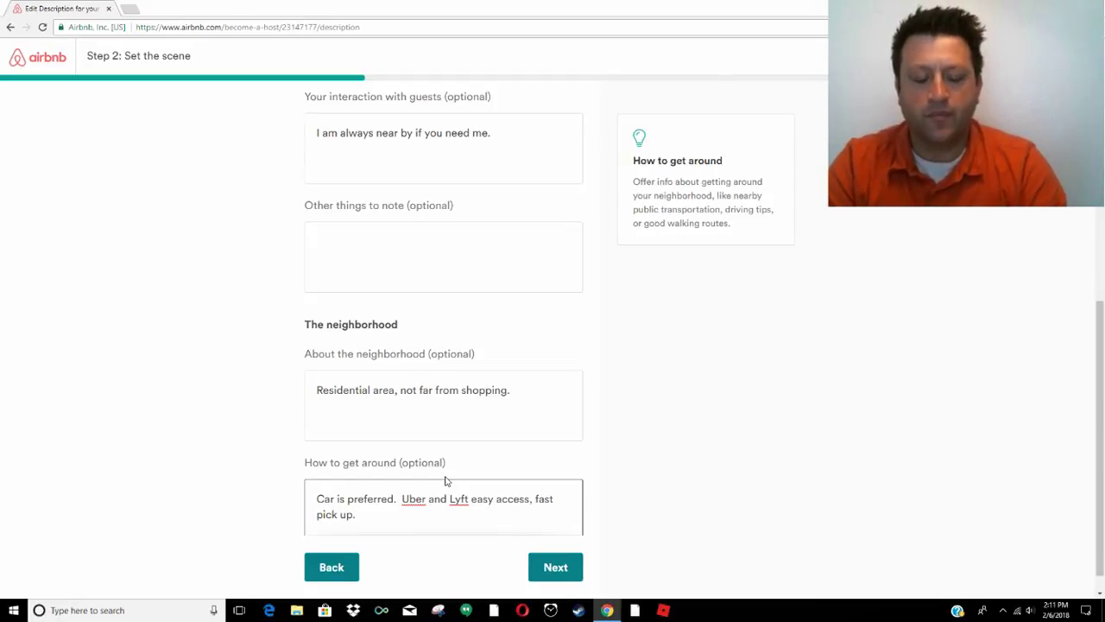
pyautogui.write('Bus stop and bart staion')
pyautogui.press('BackSpace')
pyautogui.press('BackSpace')
pyautogui.press('BackSpace')
pyautogui.press('BackSpace')
pyautogui.press('BackSpace')
pyautogui.press('BackSpace')
pyautogui.press('BackSpace')
pyautogui.press('BackSpace')
pyautogui.press('BackSpace')
pyautogui.press('BackSpace')
pyautogui.press('BackSpace')
pyautogui.press('BackSpace')
pyautogui.press('BackSpace')
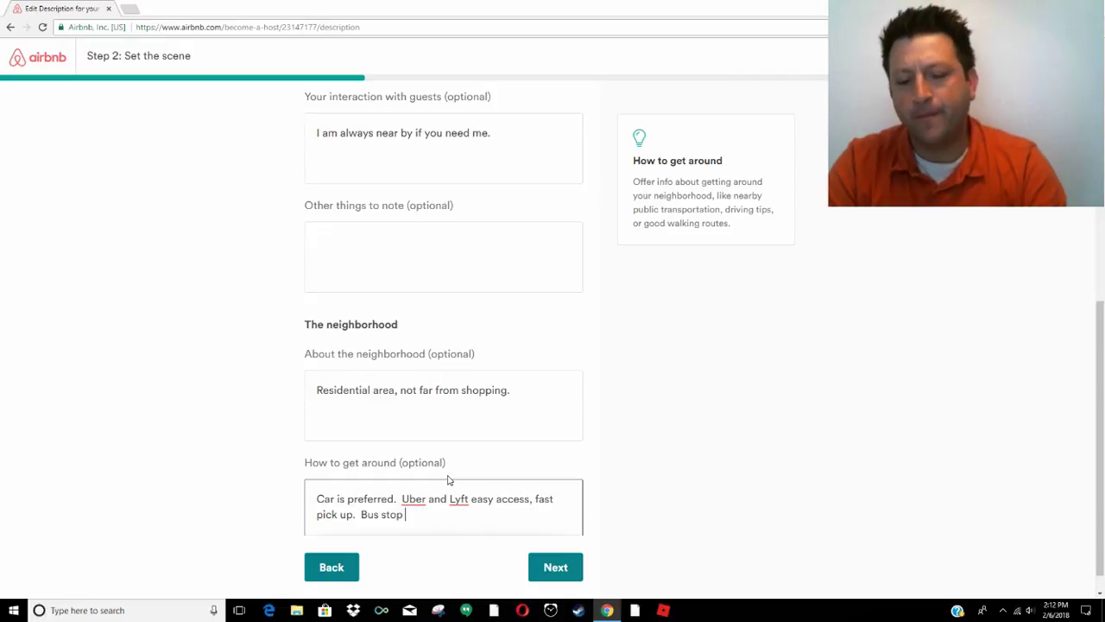
pyautogui.write('at th')
pyautogui.press('BackSpace')
pyautogui.press('BackSpace')
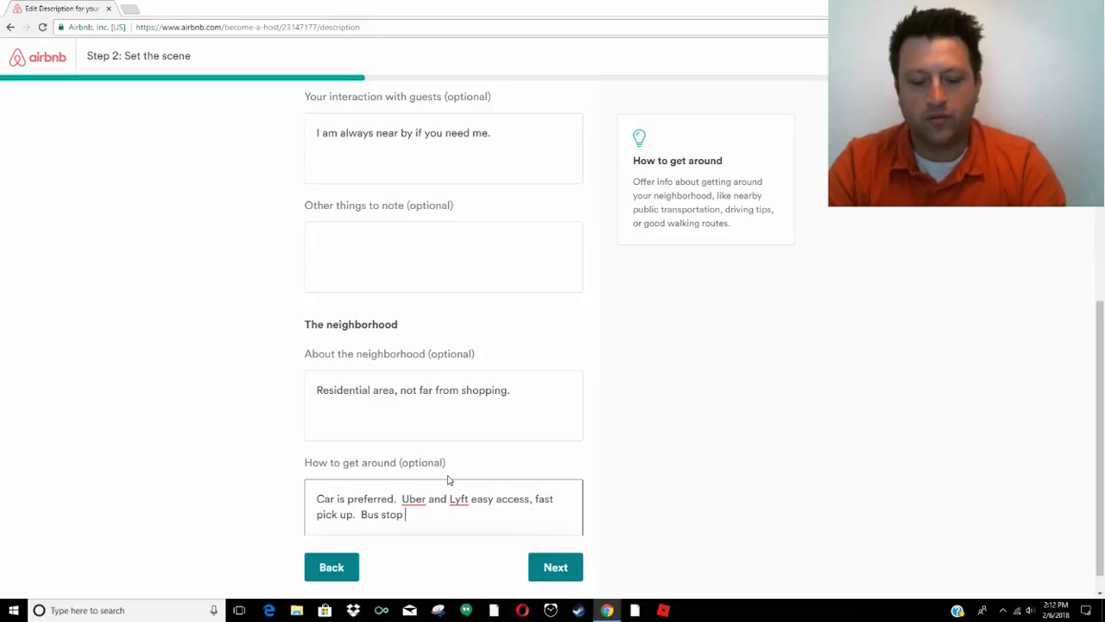
pyautogui.write('one block away, bart station is')
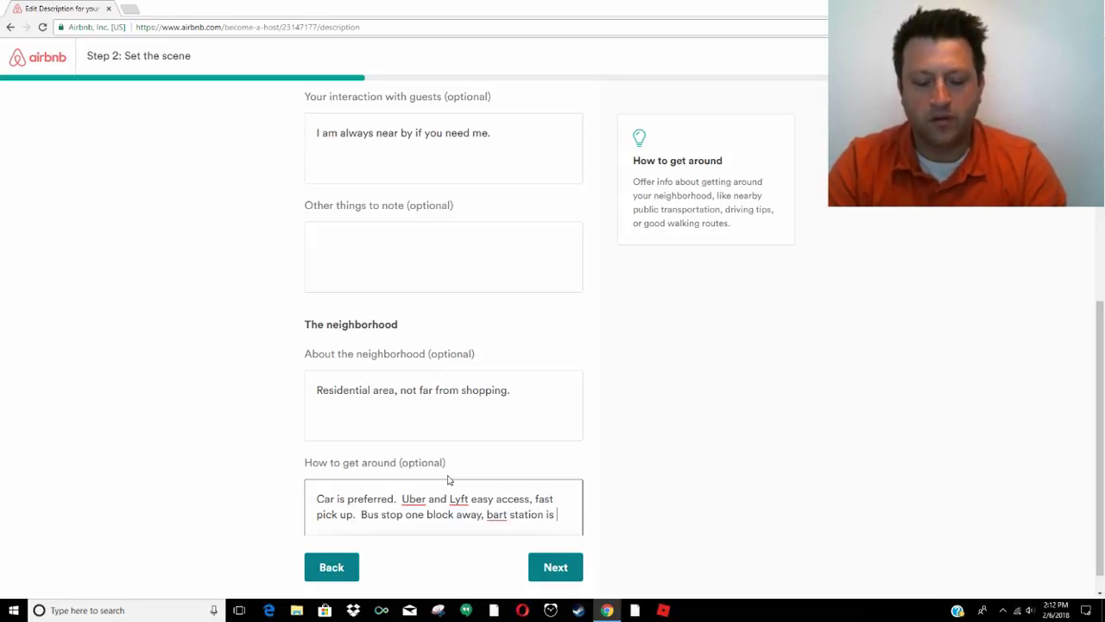
pyautogui.write(' 10 minu')
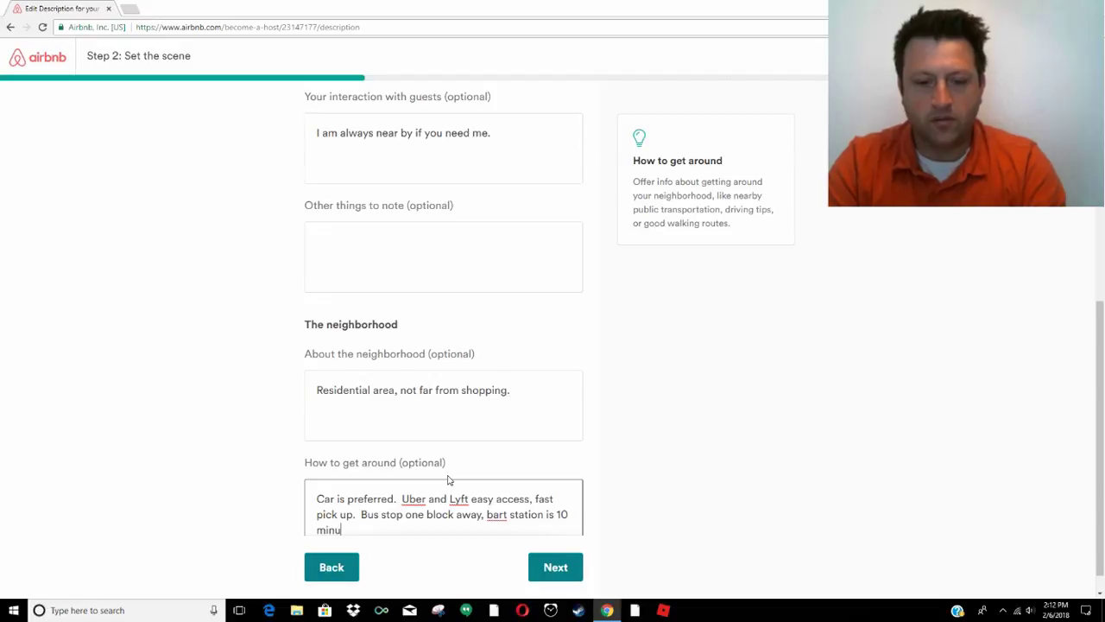
pyautogui.write('tes by bus.')
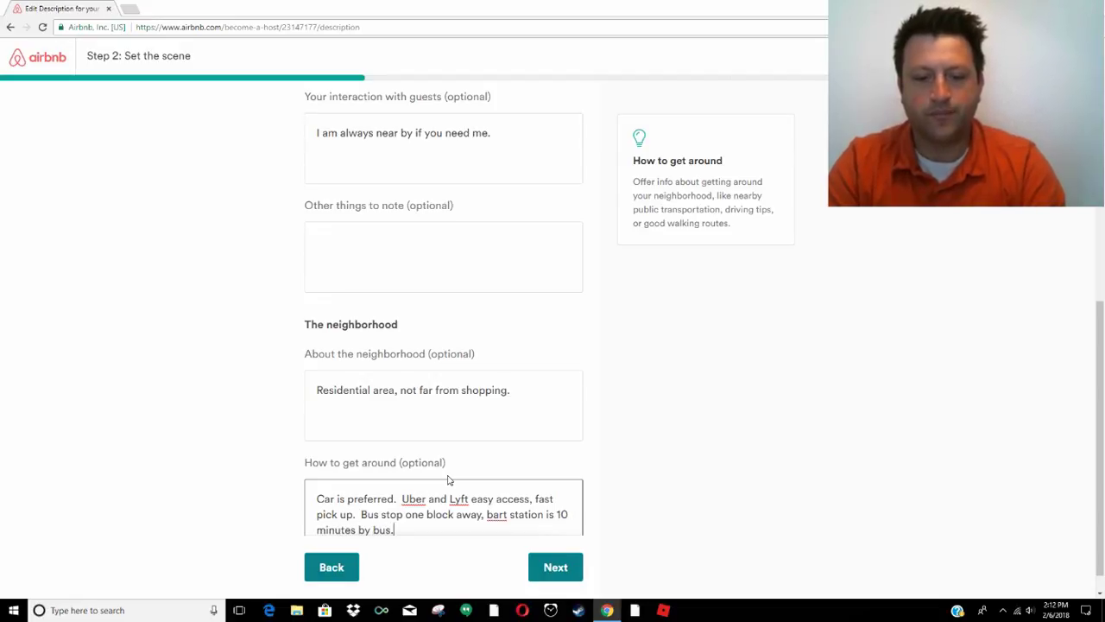
pyautogui.press('Return')
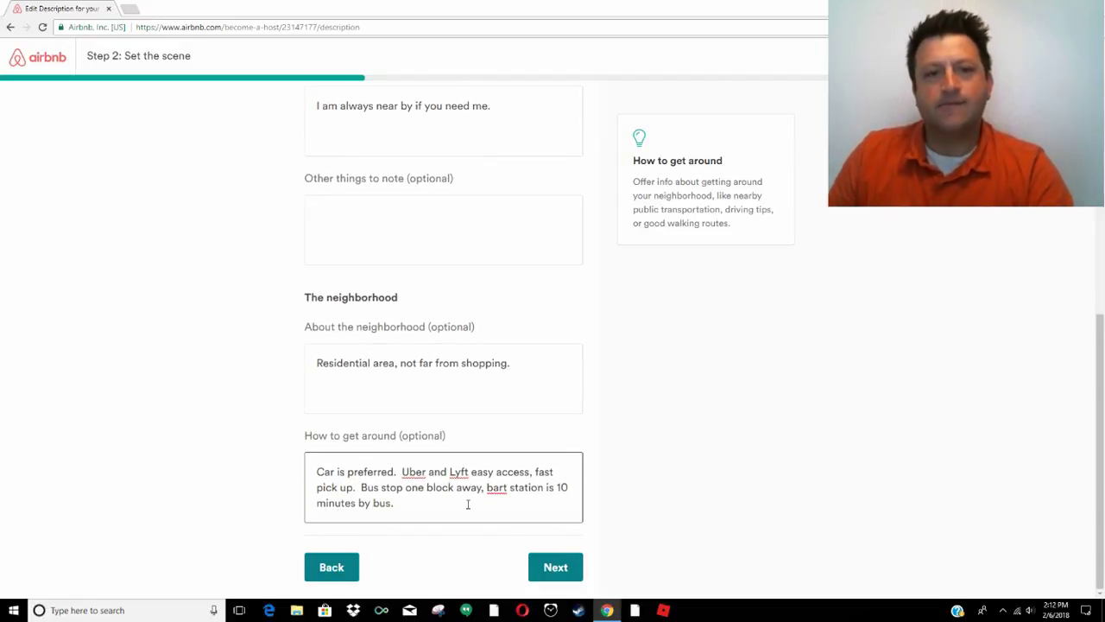
pyautogui.scroll(1, 466, 506)
pyautogui.scroll(3, 465, 507)
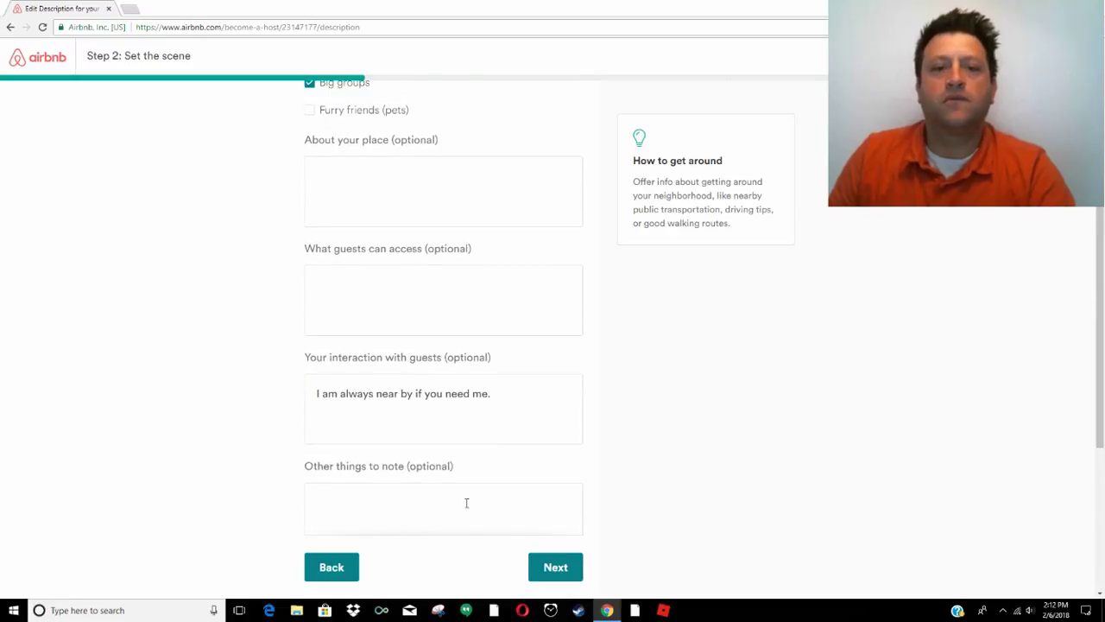
pyautogui.scroll(-1, 466, 503)
pyautogui.scroll(-3, 467, 503)
pyautogui.click(555, 566)
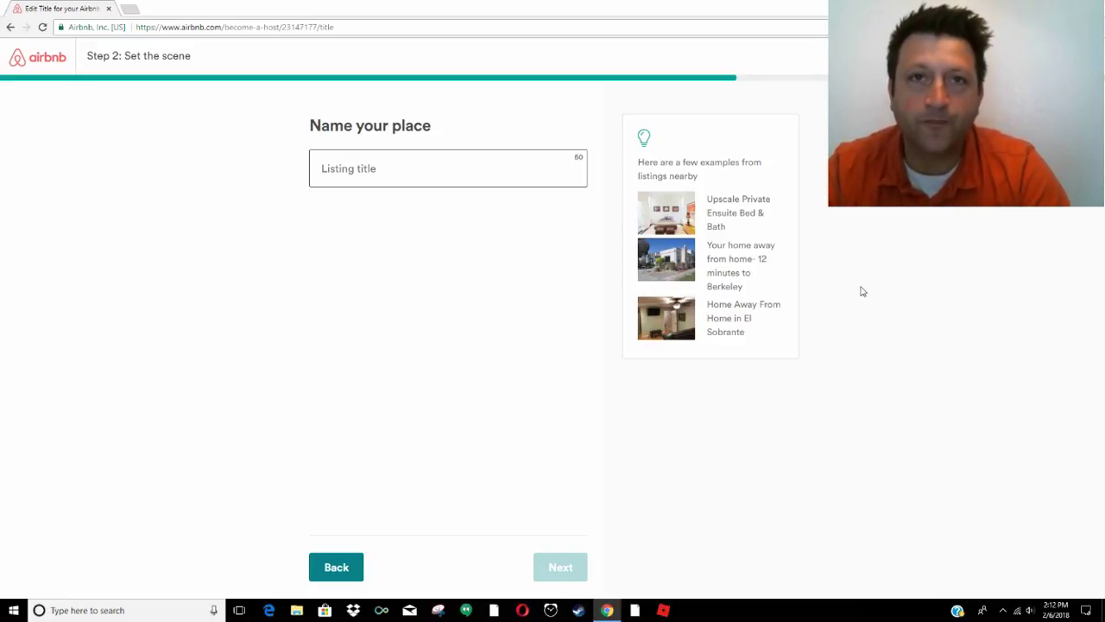
# Type a 'Clean & Fresh' draft title and edit it to 'Clean Cute - Private House 12 minutes to Berkeley'
pyautogui.write('Clean & Fresh ')
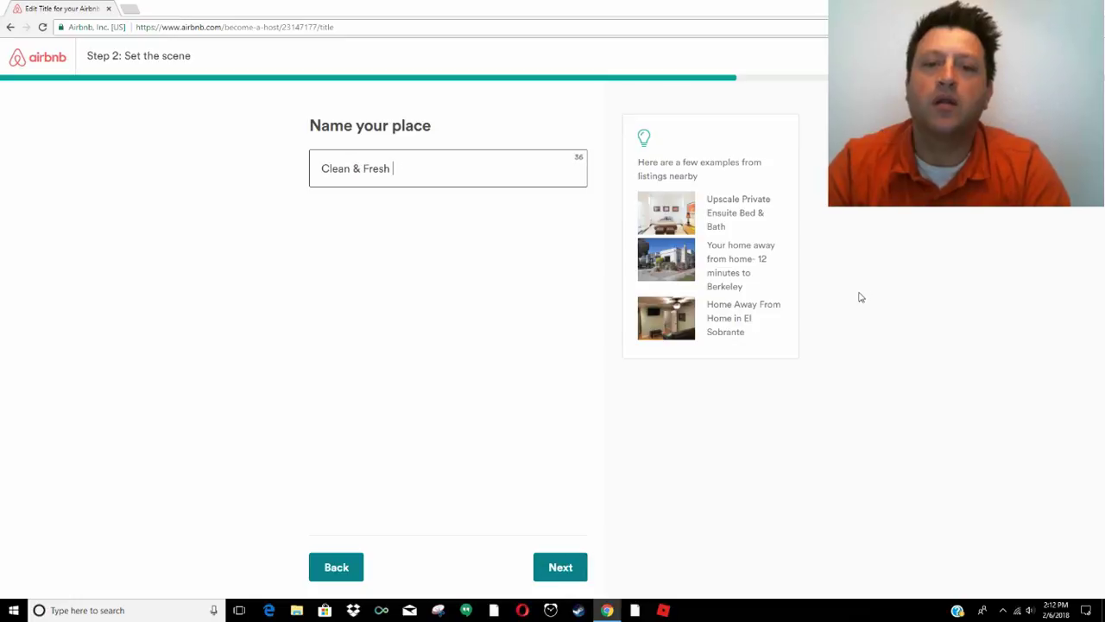
pyautogui.write('- 12 mi')
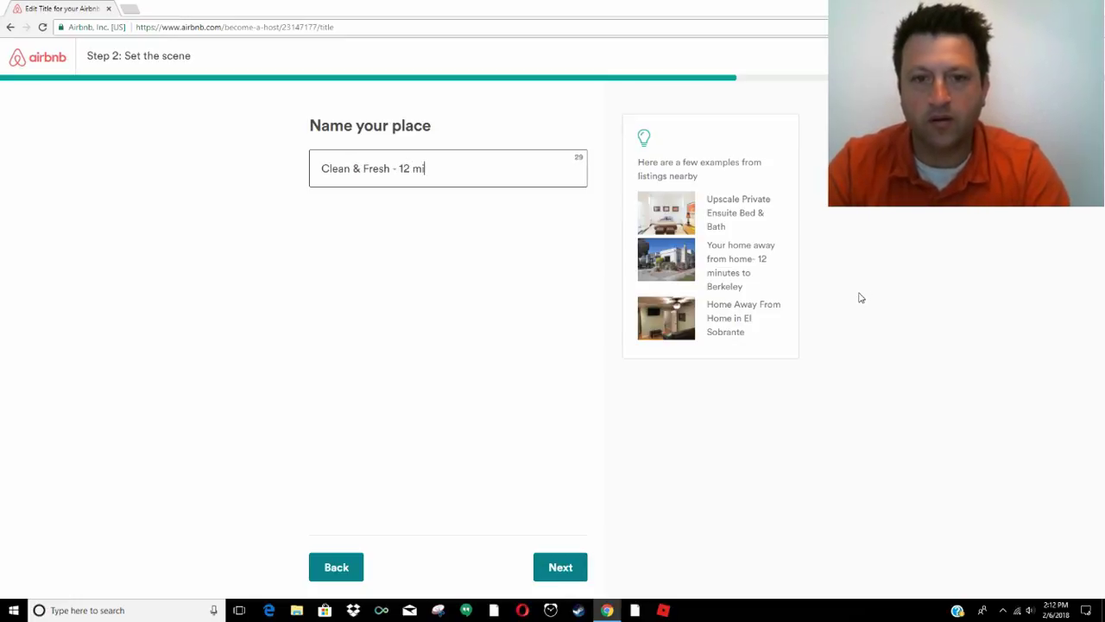
pyautogui.write('nutes to Berkel')
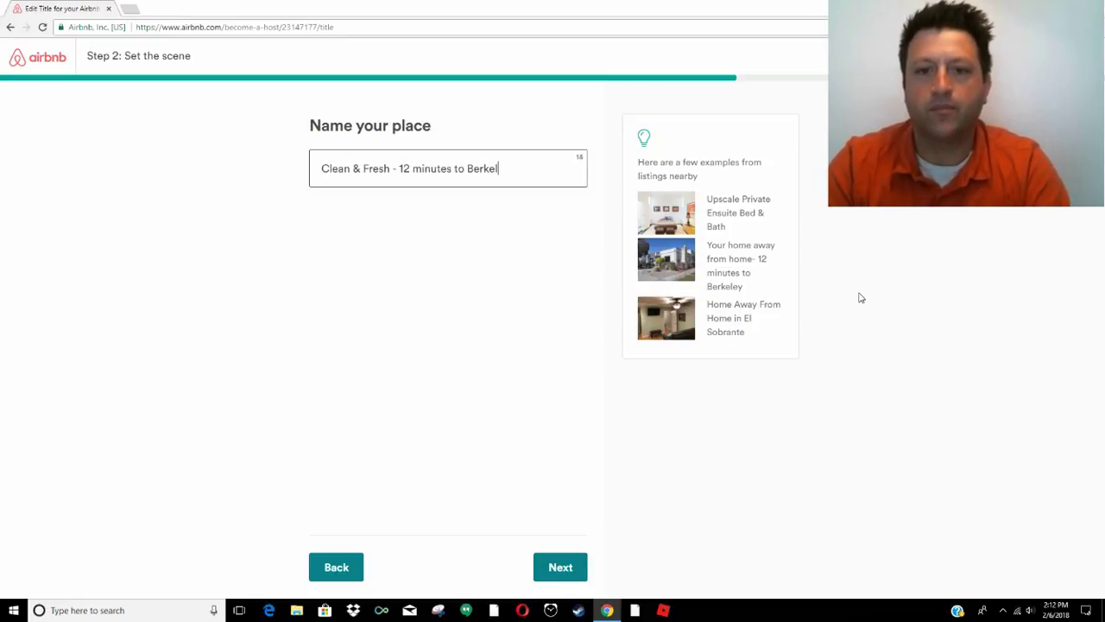
pyautogui.write('ey')
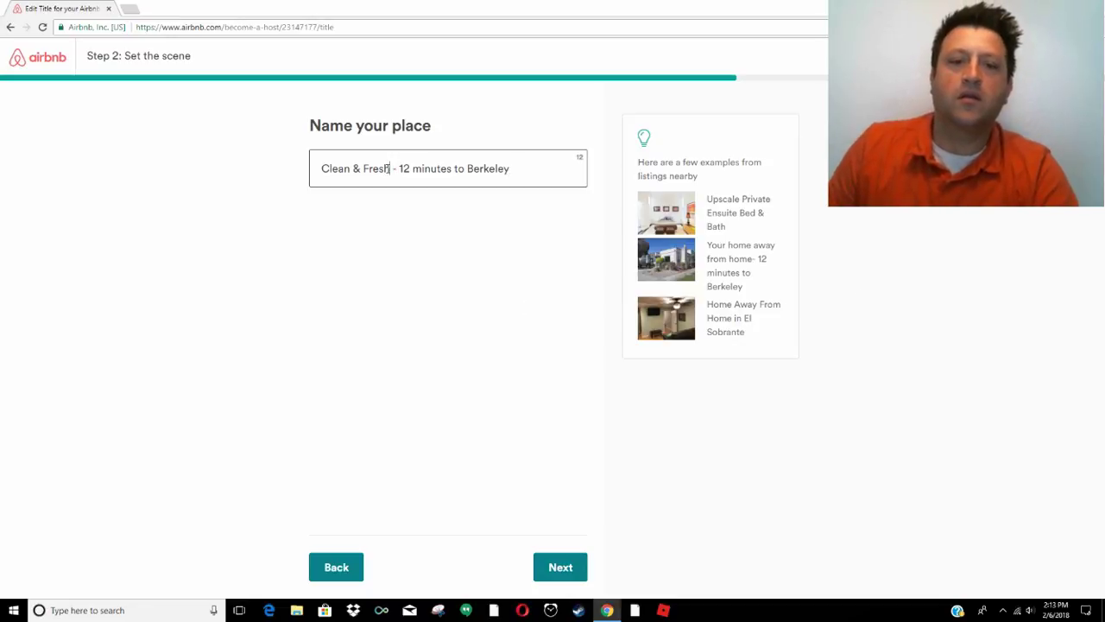
pyautogui.moveTo(388, 169); pyautogui.dragTo(353, 169)
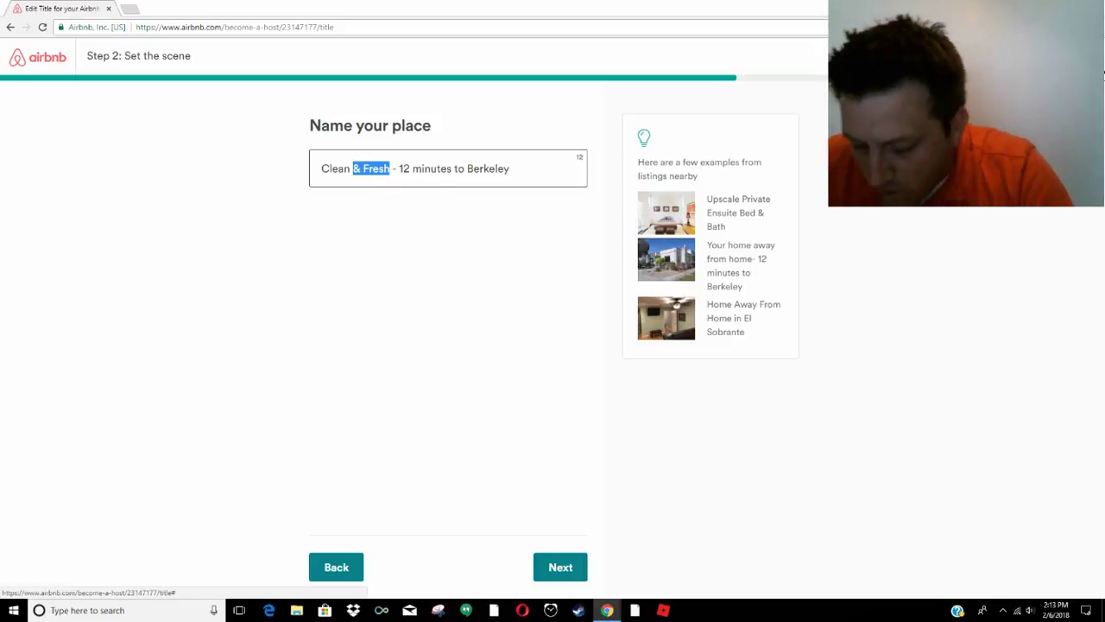
pyautogui.click(397, 168)
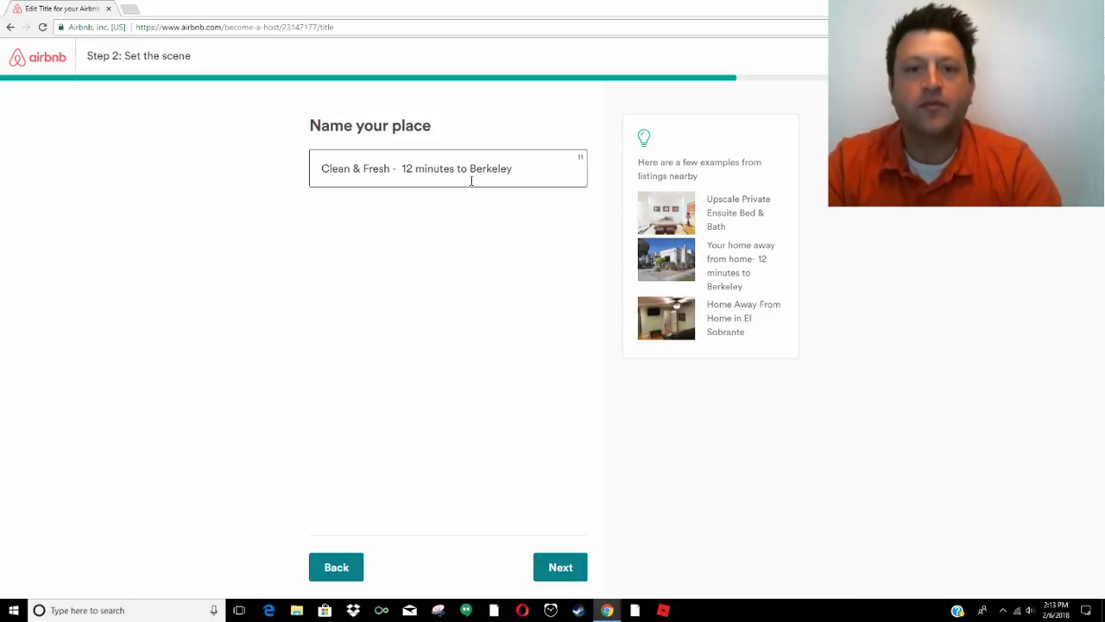
pyautogui.write('Private ')
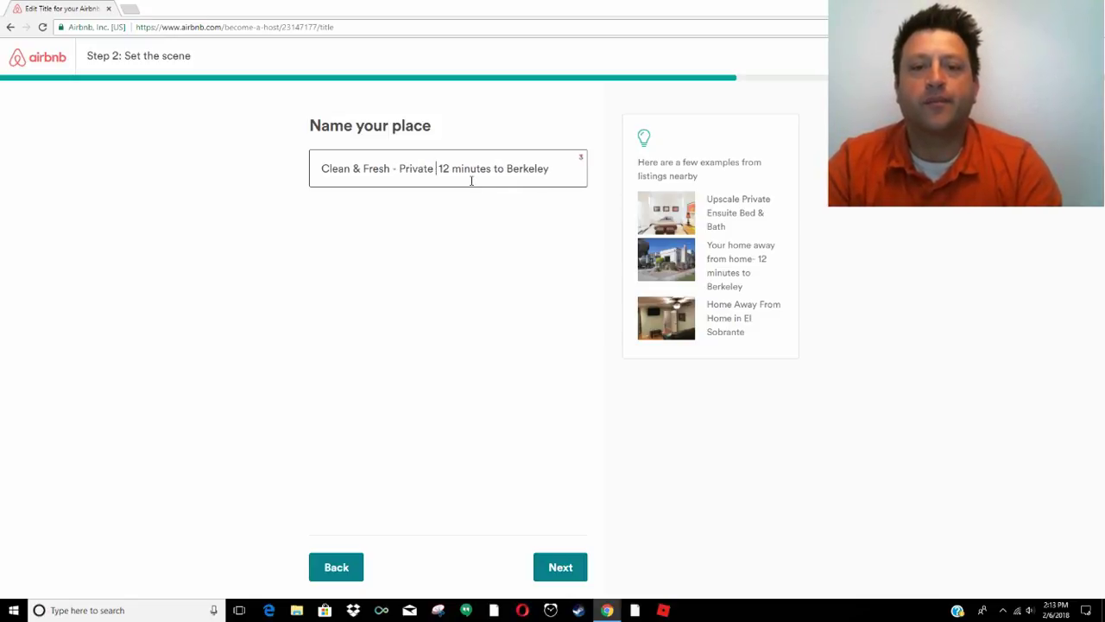
pyautogui.write('House')
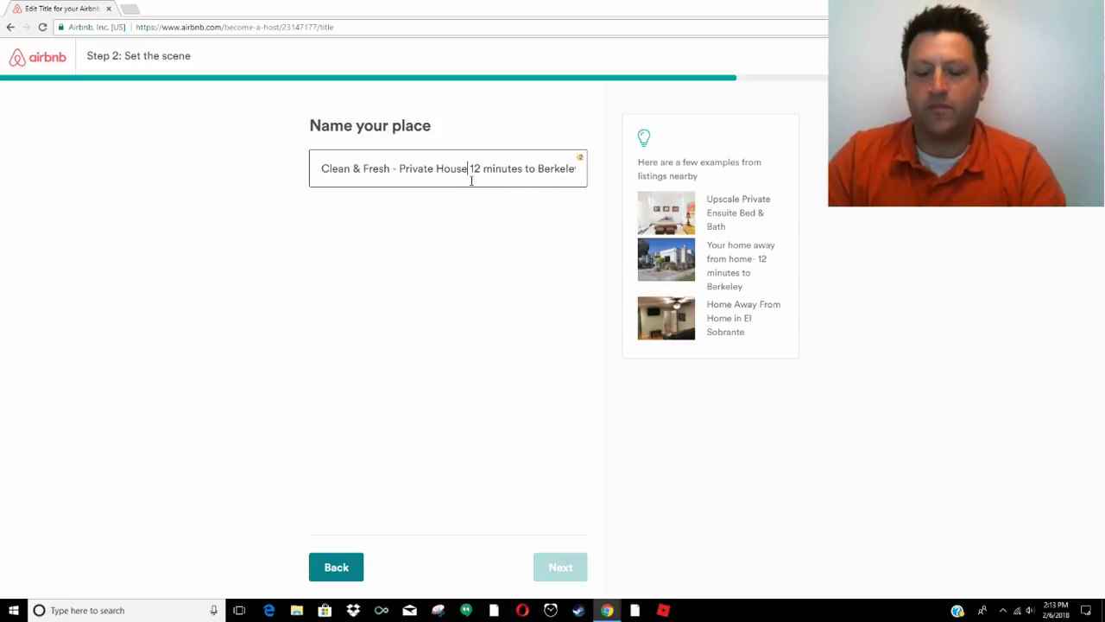
pyautogui.press('End')
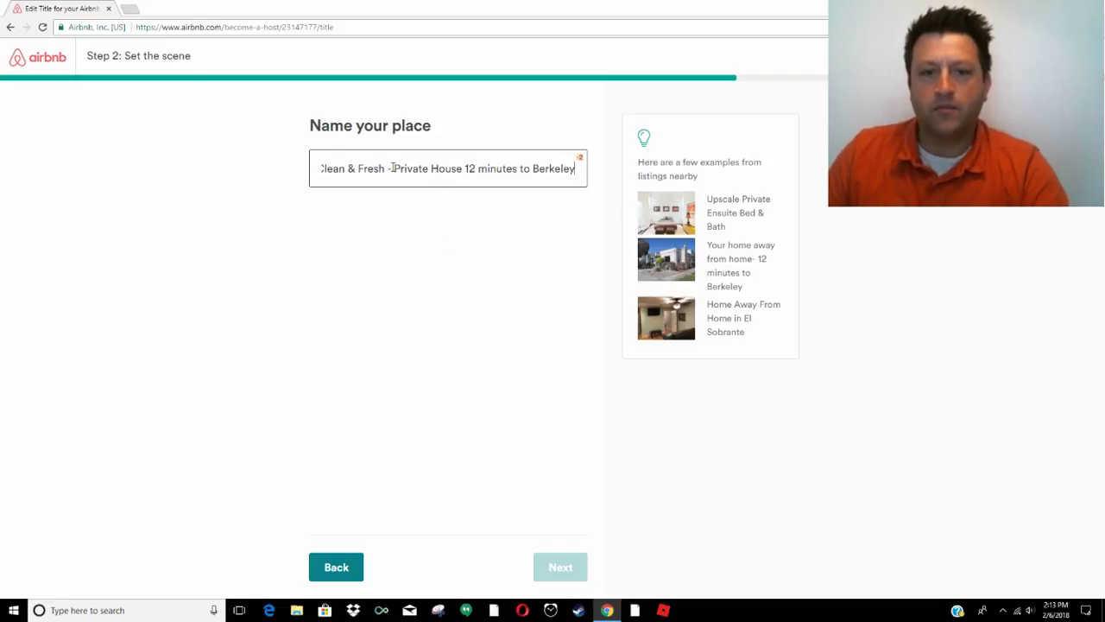
pyautogui.moveTo(385, 168); pyautogui.dragTo(362, 167)
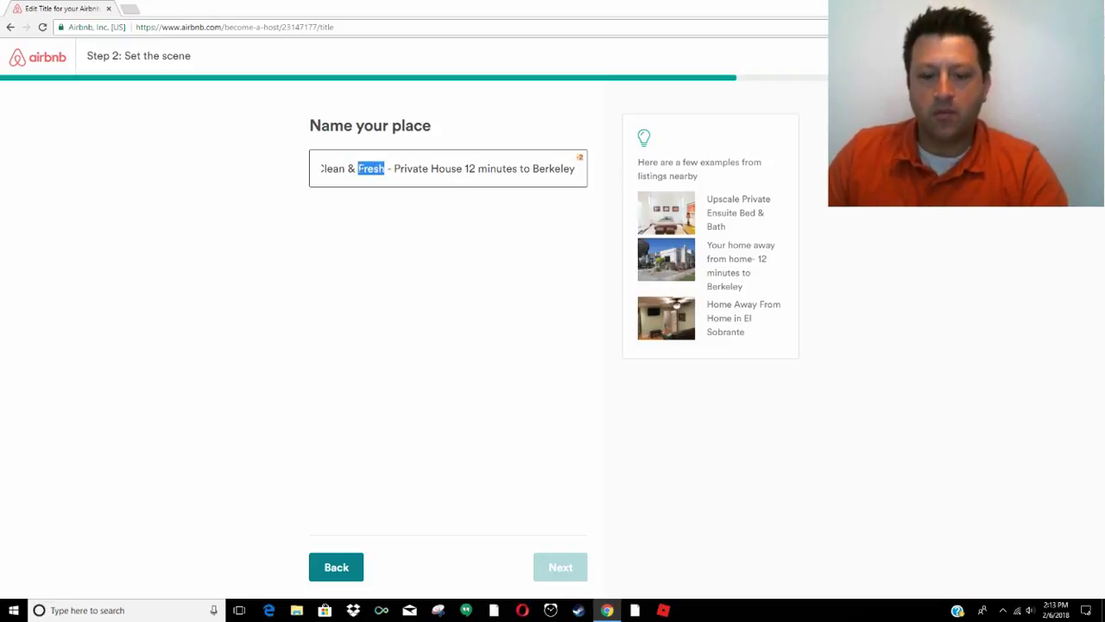
pyautogui.write('Cute')
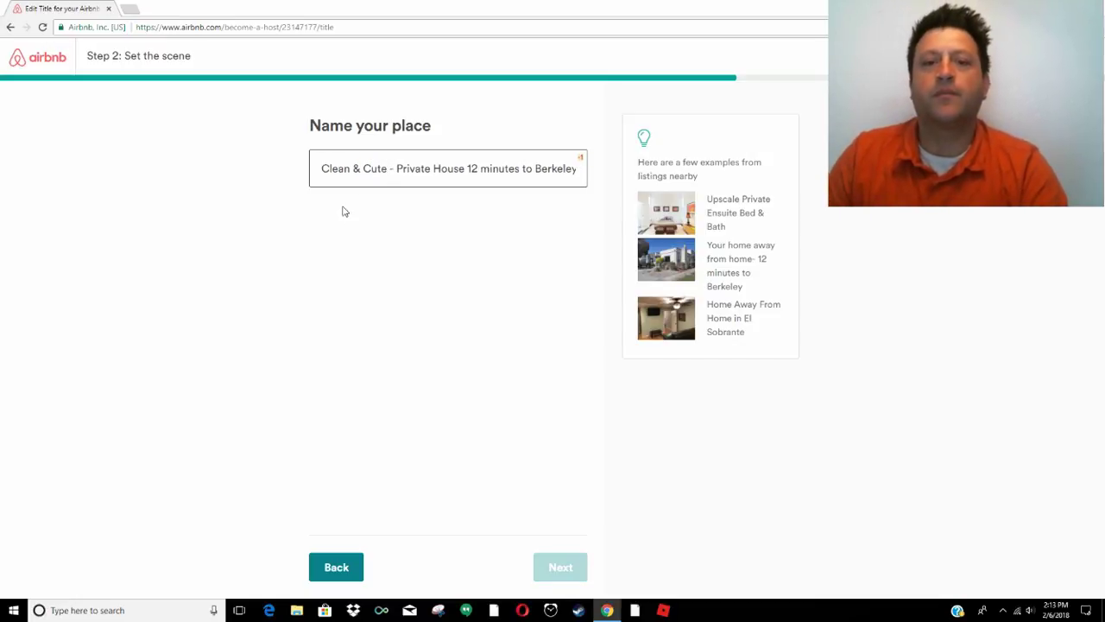
pyautogui.click(359, 170)
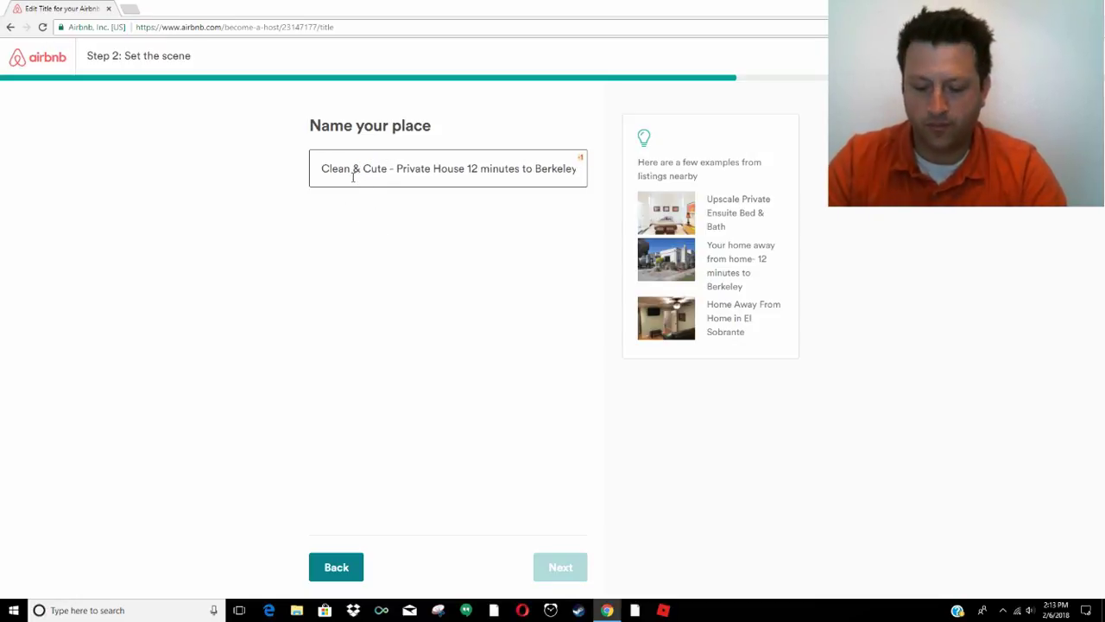
pyautogui.press('BackSpace')
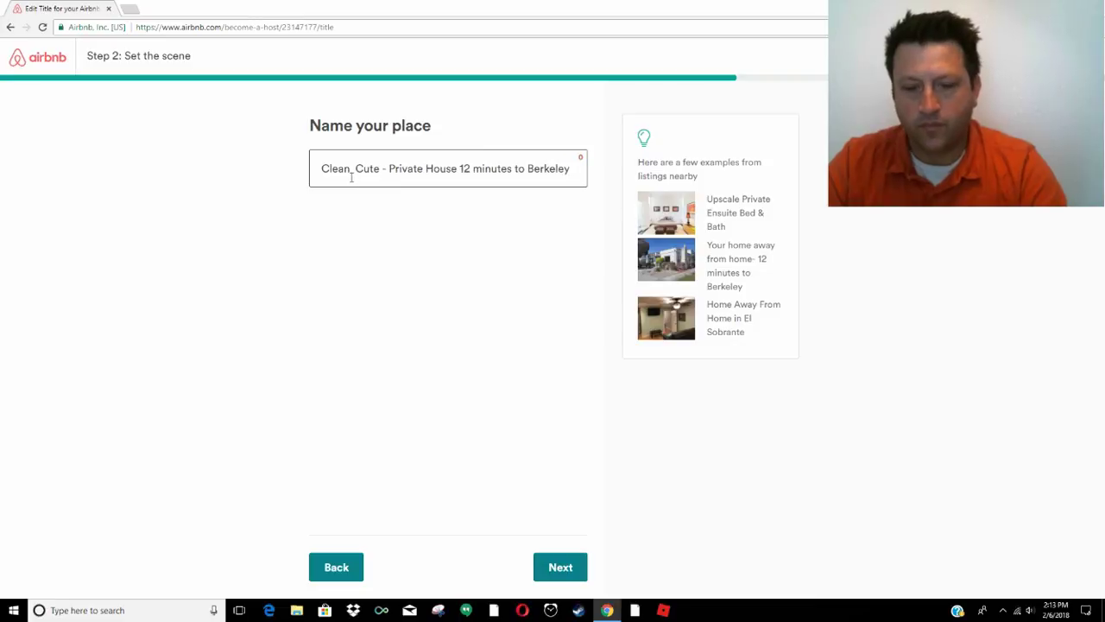
pyautogui.press('BackSpace')
pyautogui.write(',')
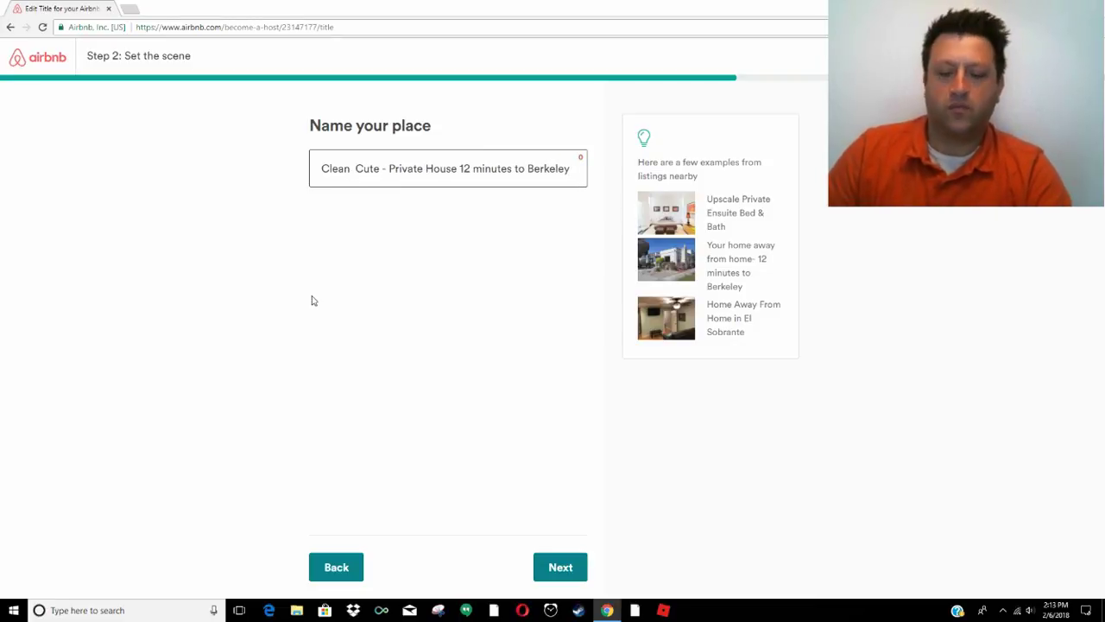
pyautogui.press('BackSpace')
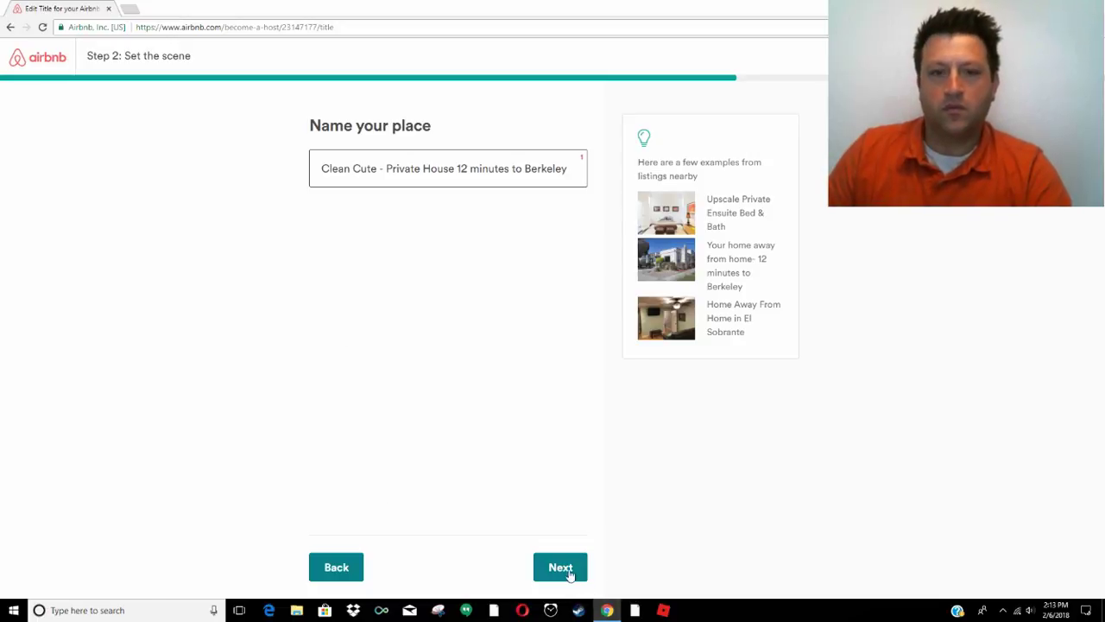
# Save the title and continue into Step 3, Get ready for guests
pyautogui.click(563, 570)
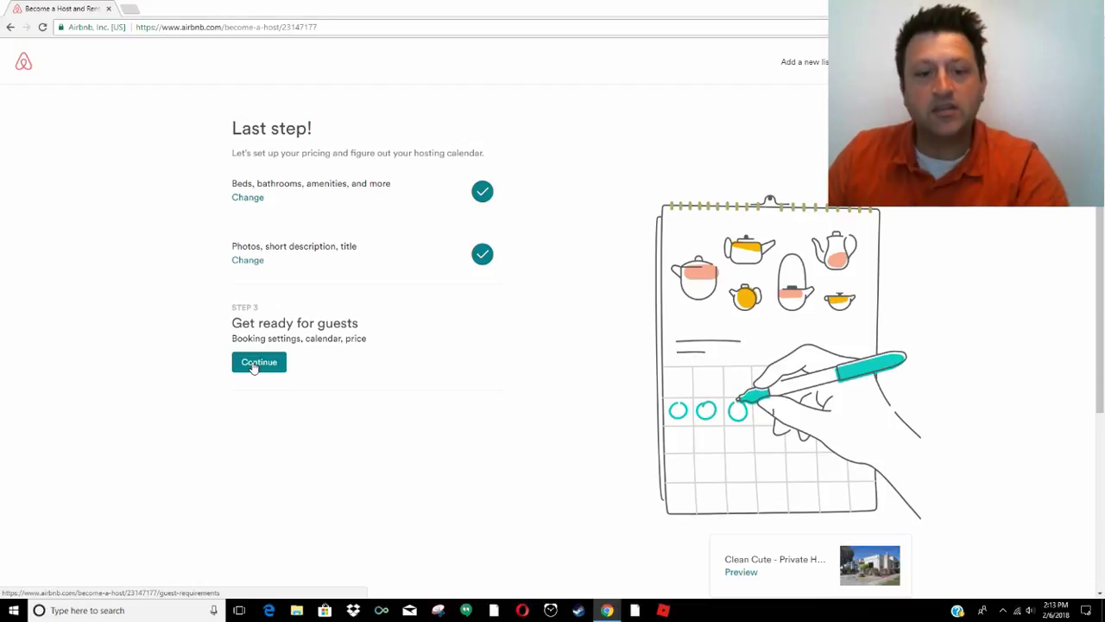
pyautogui.click(258, 361)
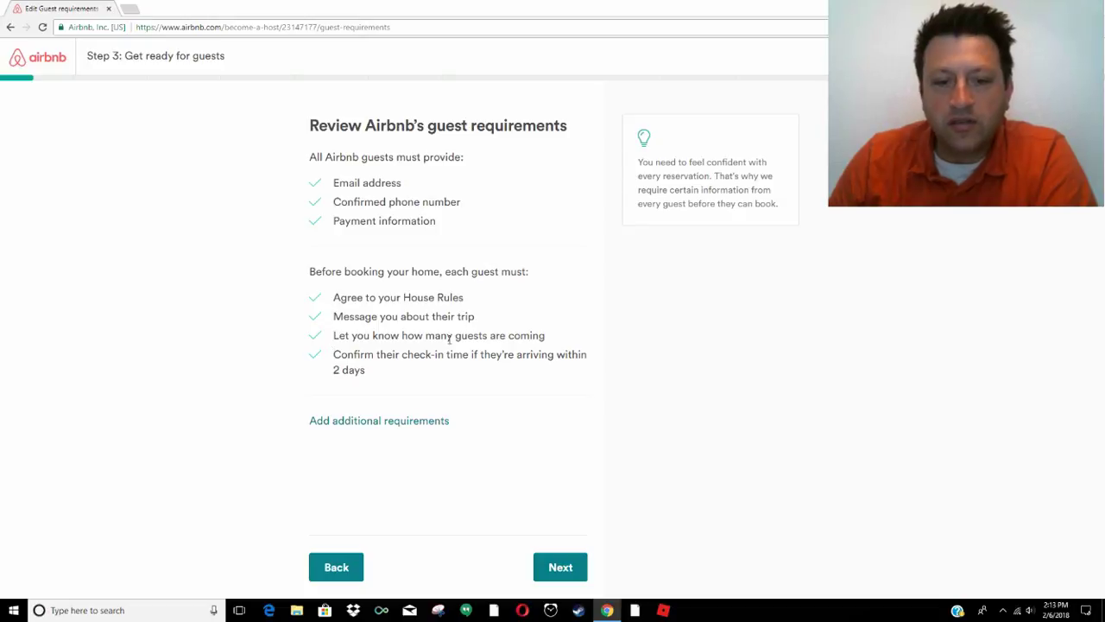
# Leave government ID and host-recommendation requirements both unchecked, and continue to house rules
pyautogui.click(349, 420)
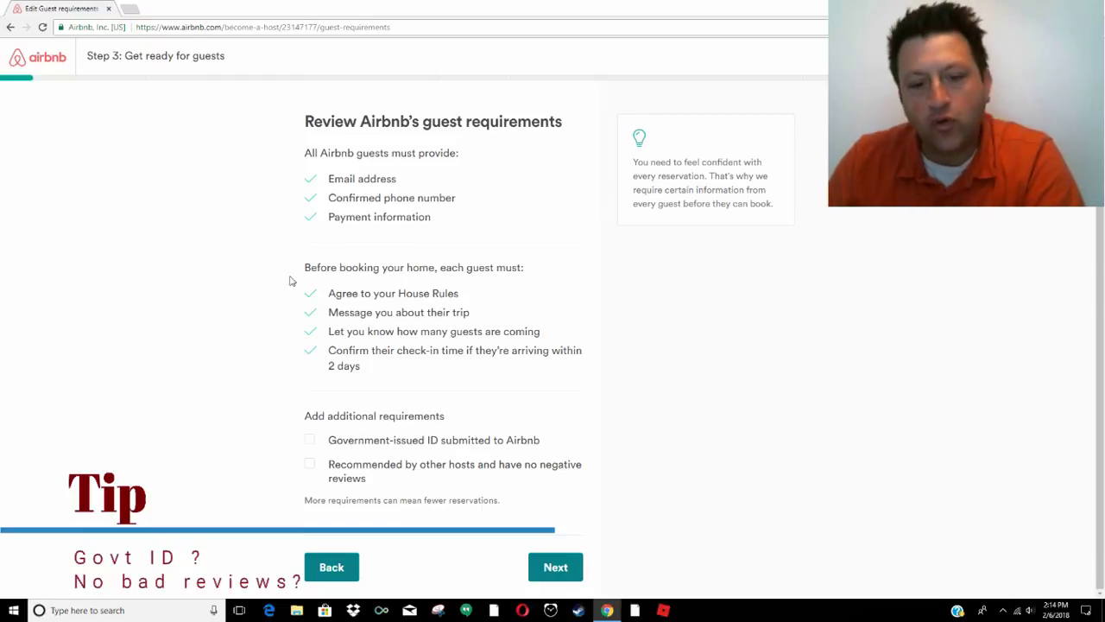
pyautogui.click(311, 441)
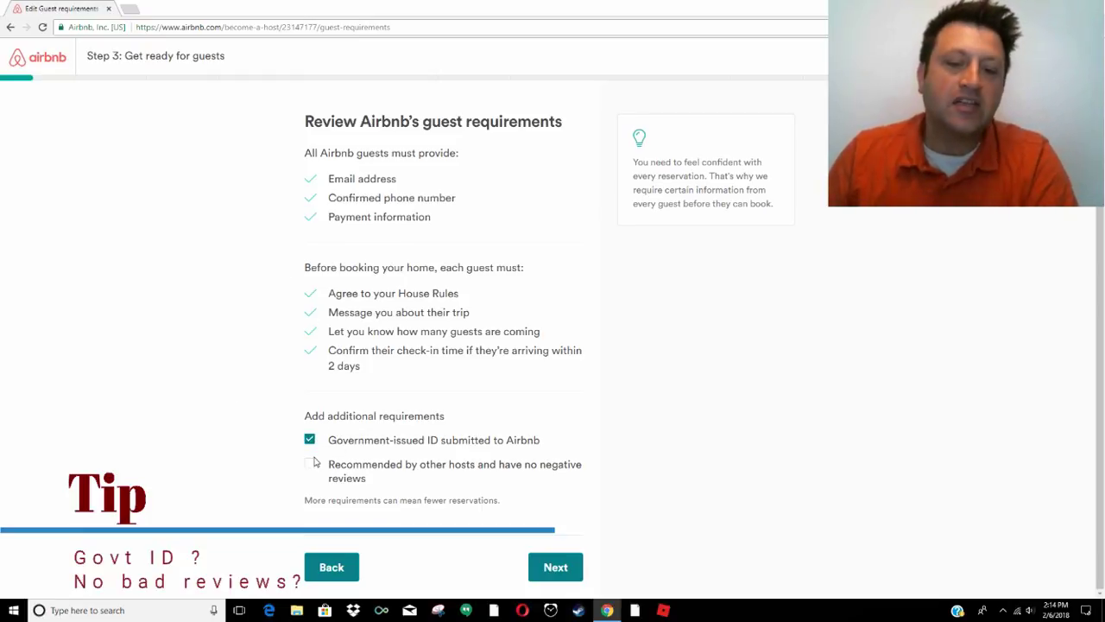
pyautogui.click(314, 463)
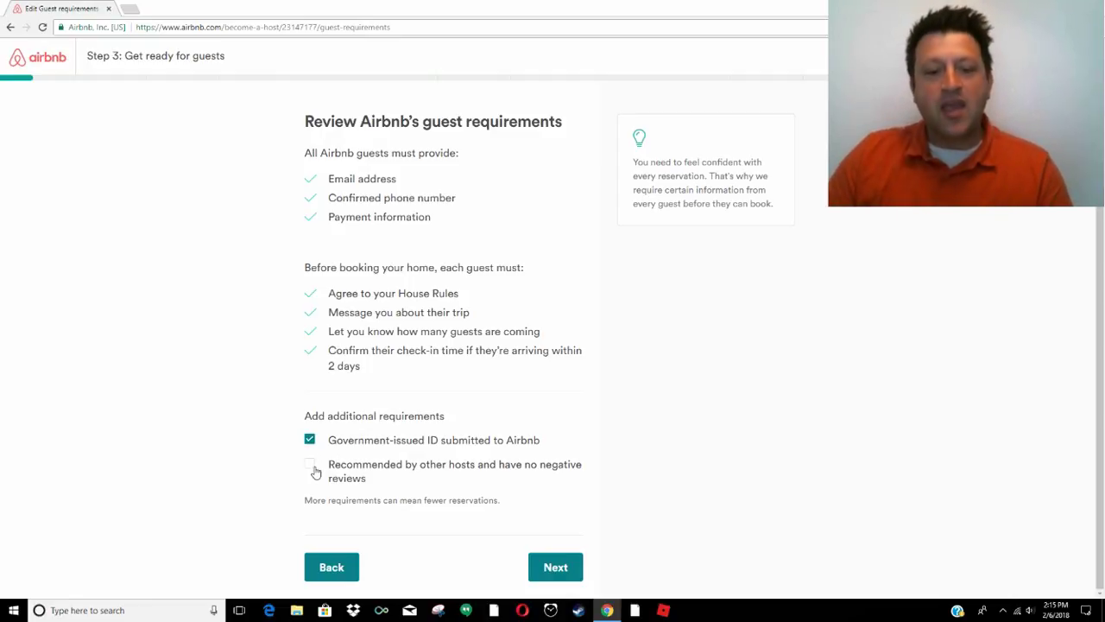
pyautogui.click(309, 466)
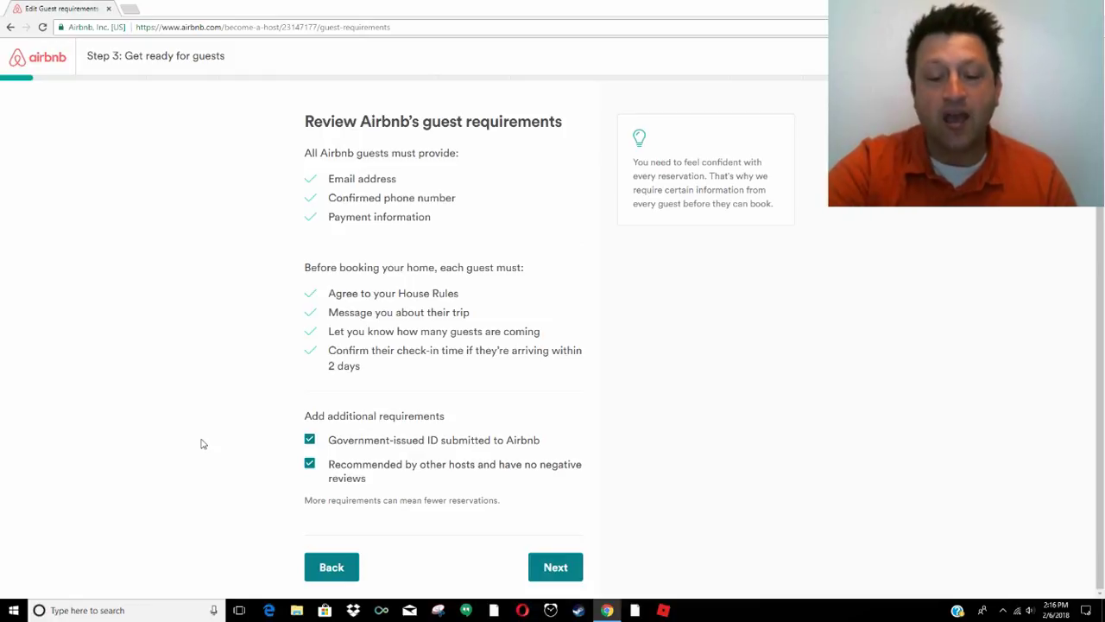
pyautogui.click(309, 465)
pyautogui.click(309, 440)
pyautogui.click(561, 575)
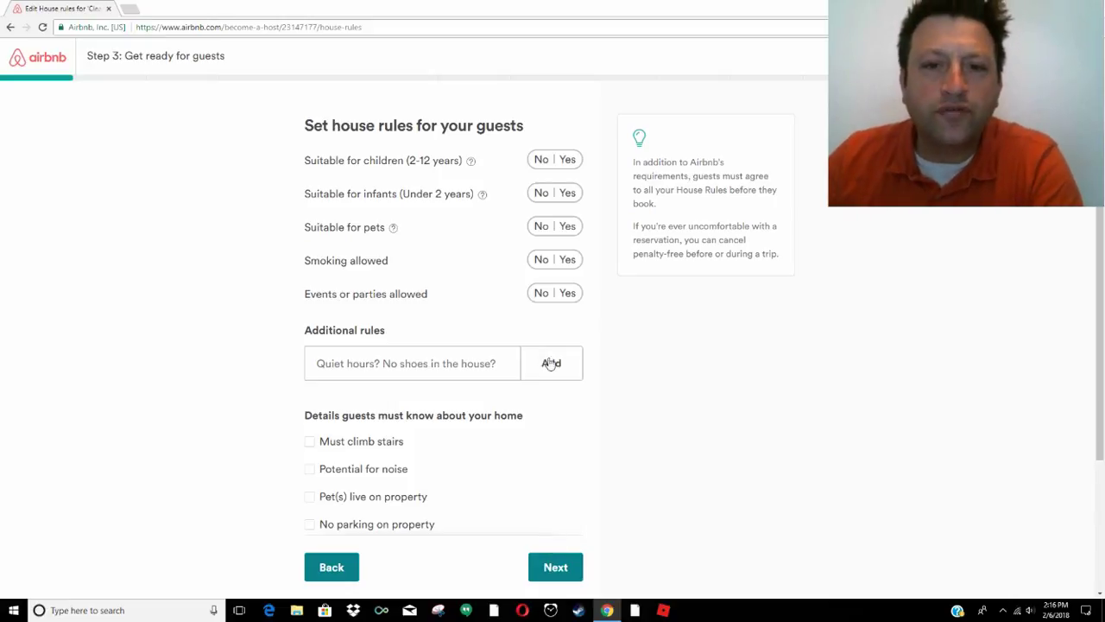
# Allow children and infants; disallow pets, smoking, and events or parties
pyautogui.click(567, 160)
pyautogui.click(569, 194)
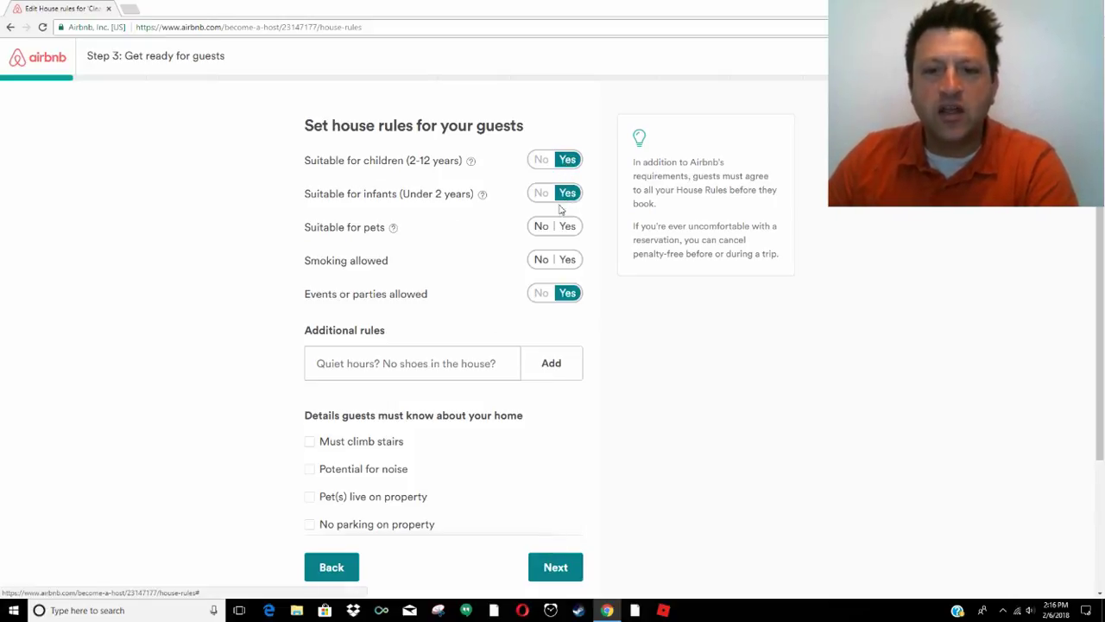
pyautogui.click(537, 226)
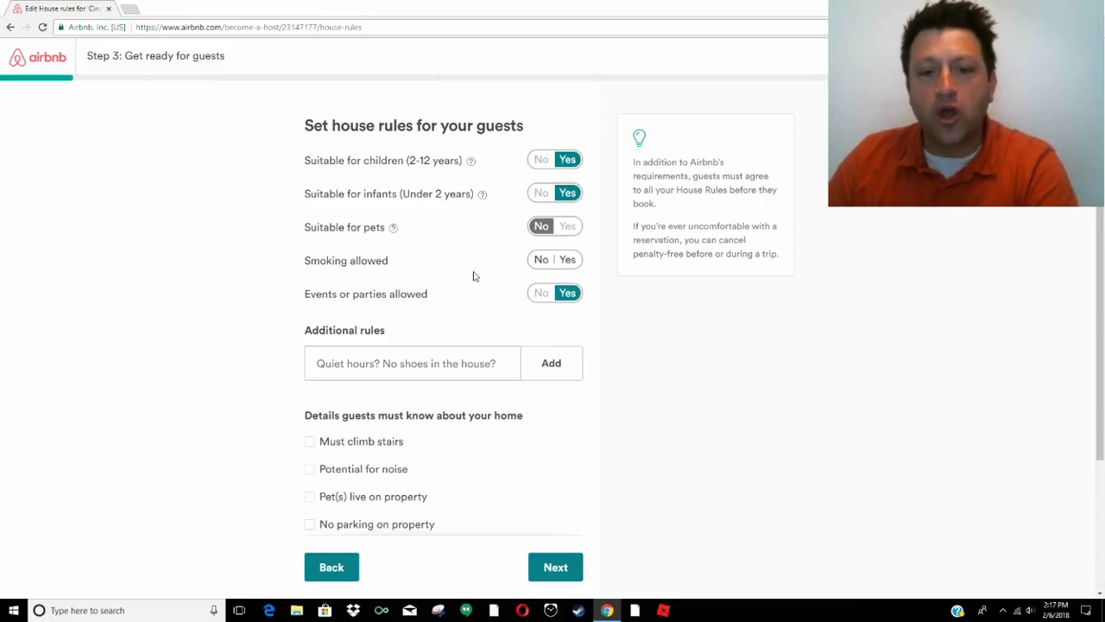
pyautogui.click(542, 260)
pyautogui.click(540, 292)
pyautogui.scroll(-2, 267, 321)
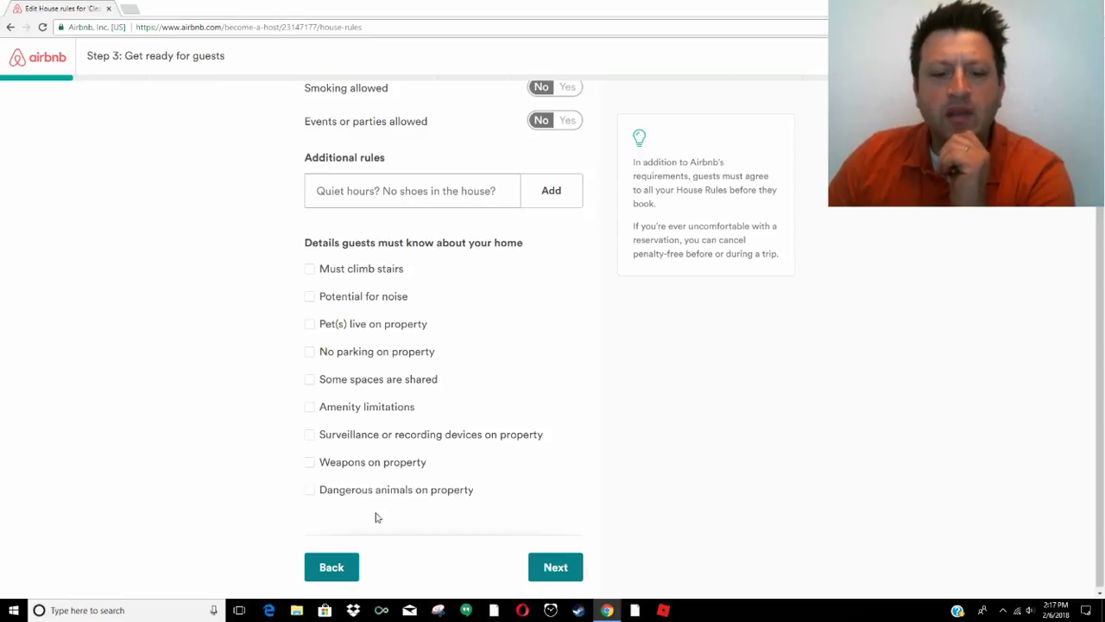
# Move through the guest requirements review to the how-guests-will-book overview
pyautogui.click(542, 571)
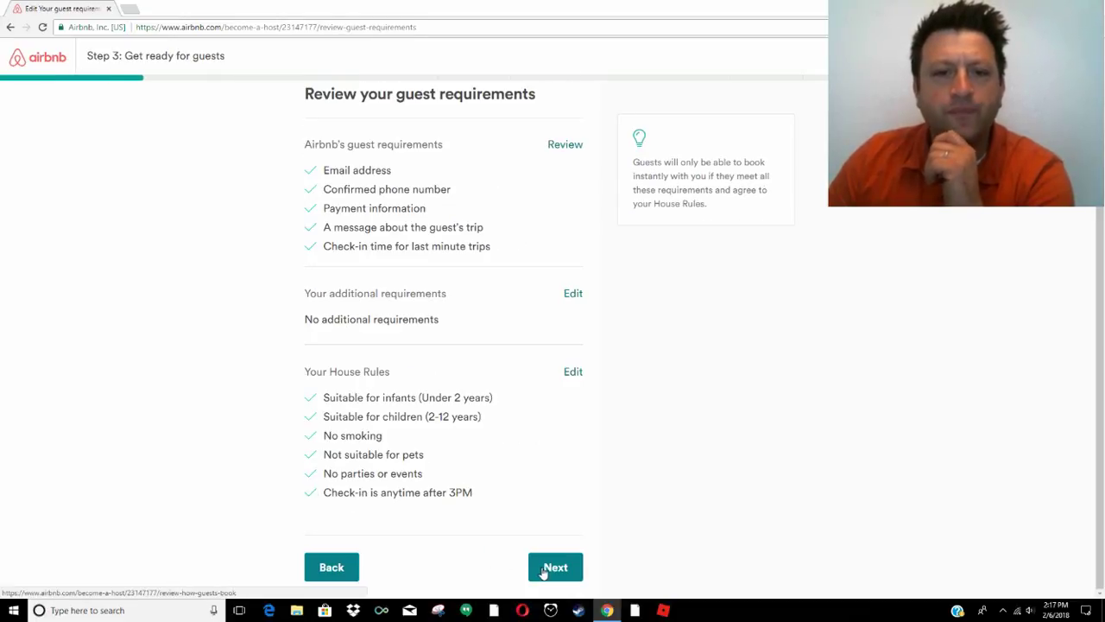
pyautogui.click(553, 566)
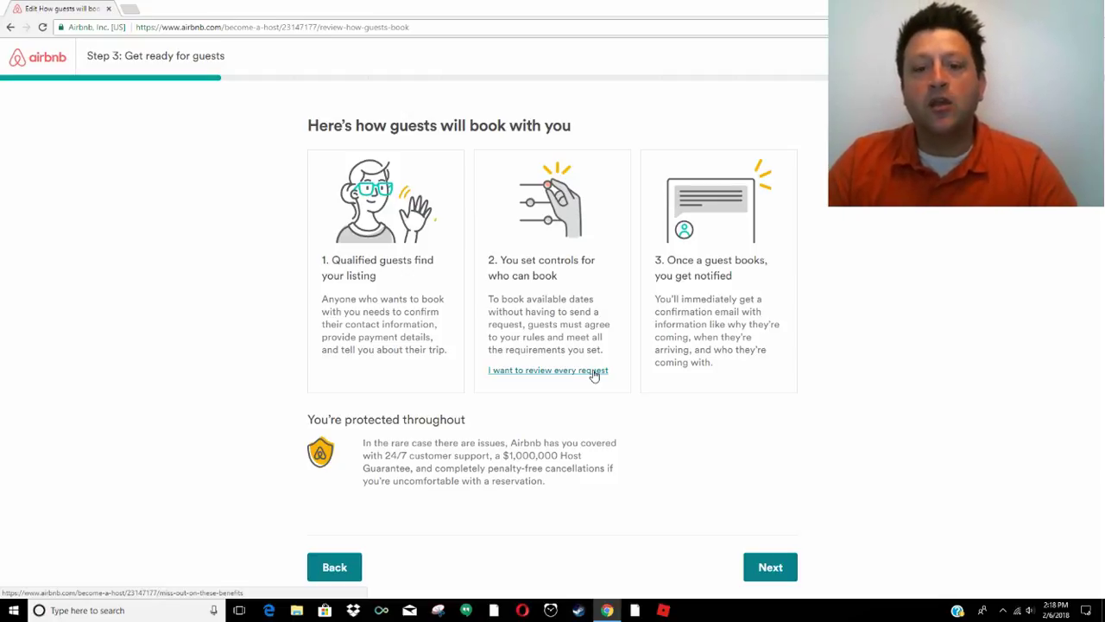
# Consider reviewing every request, but keep instant bookings allowed
pyautogui.click(533, 377)
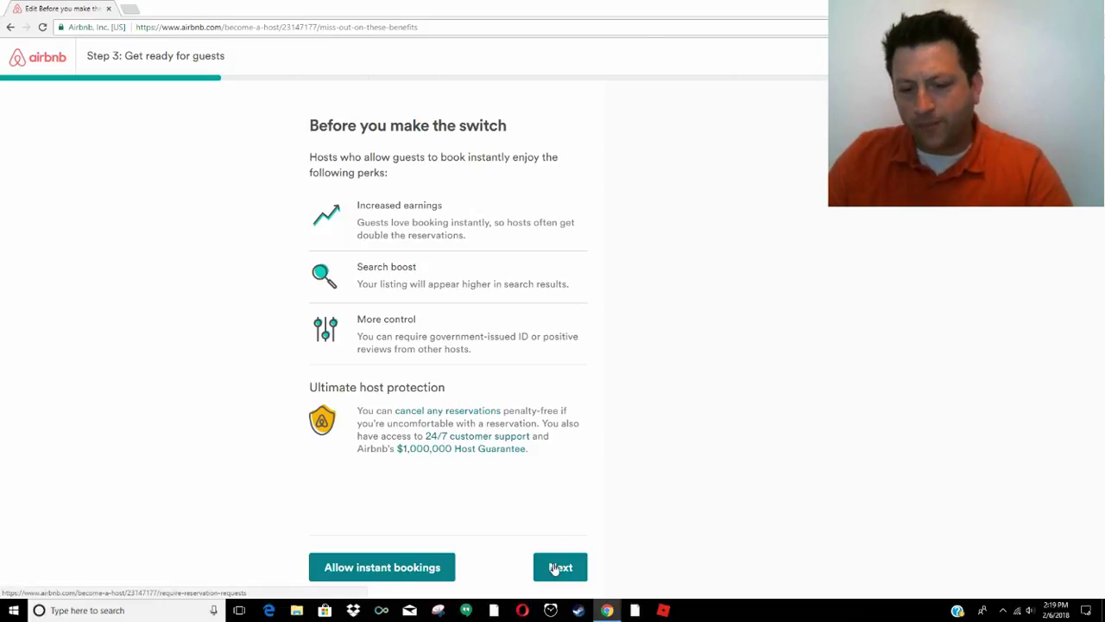
pyautogui.click(369, 568)
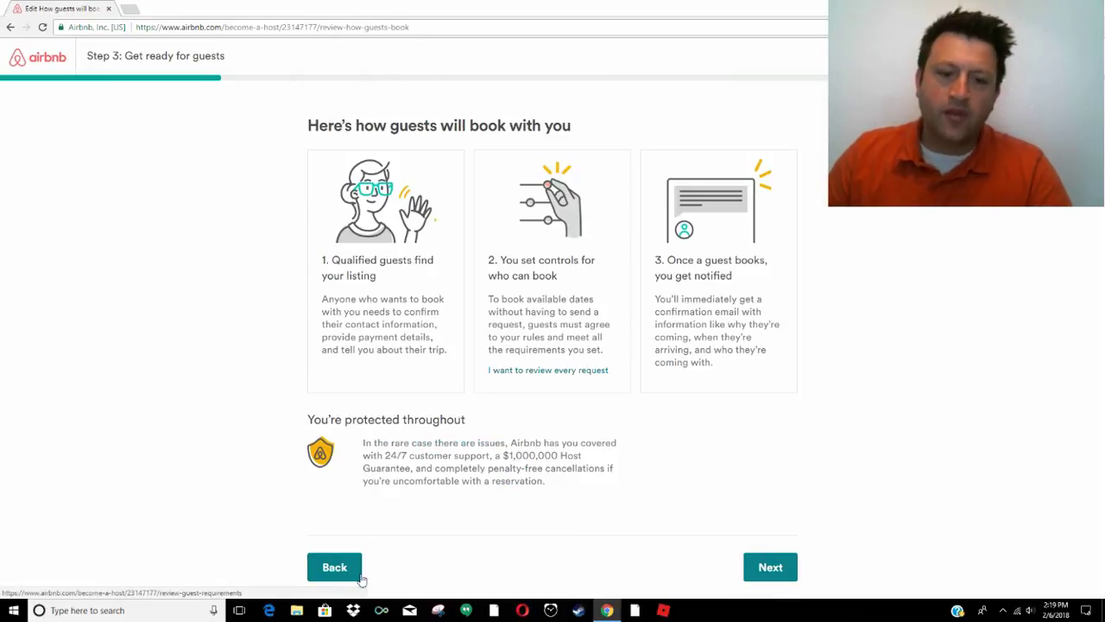
# Answer that the place has been rented before and will be hosted as often as possible
pyautogui.click(784, 572)
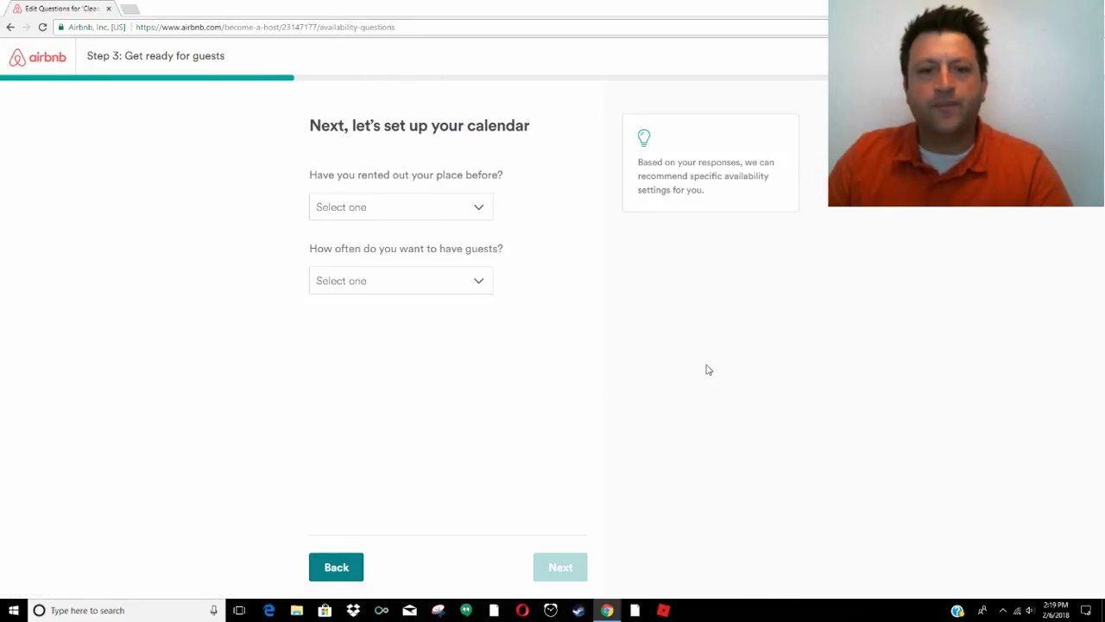
pyautogui.click(412, 208)
pyautogui.click(365, 256)
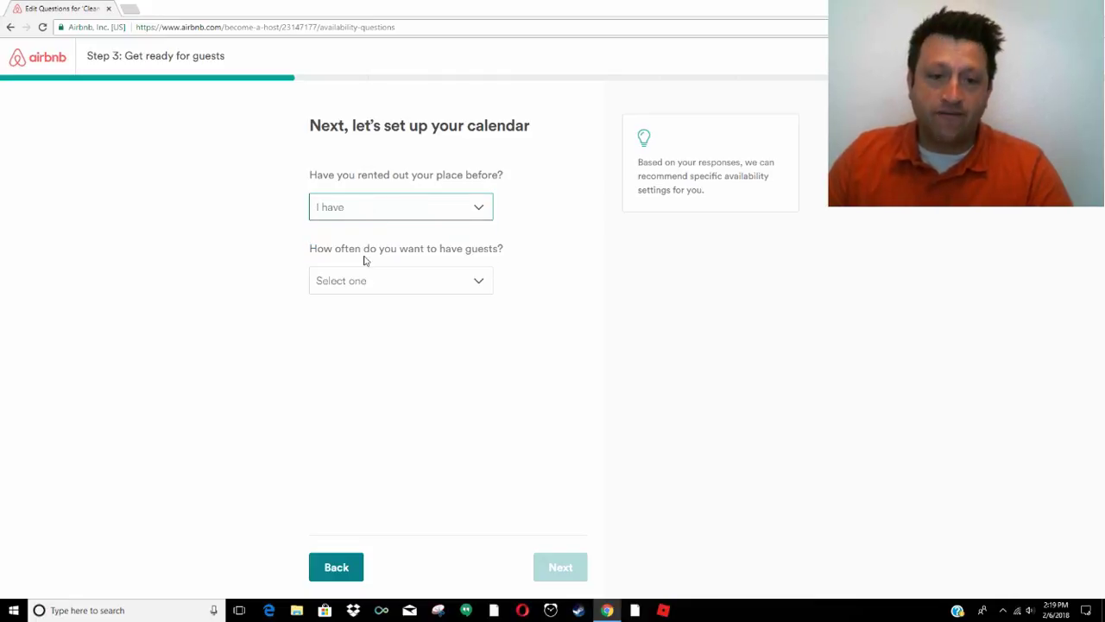
pyautogui.click(402, 279)
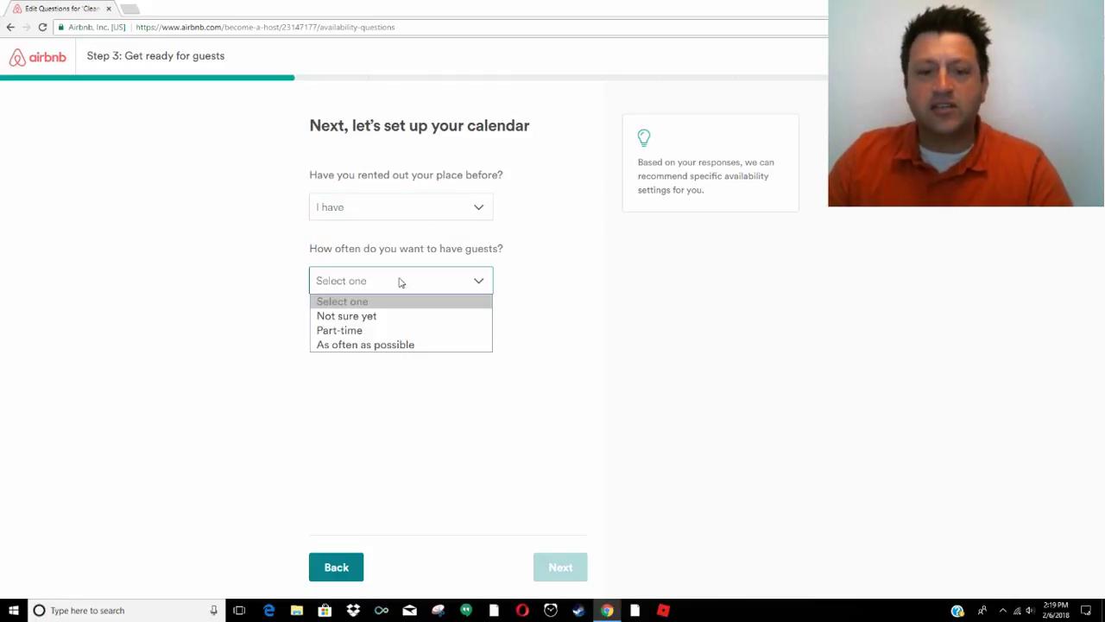
pyautogui.click(386, 346)
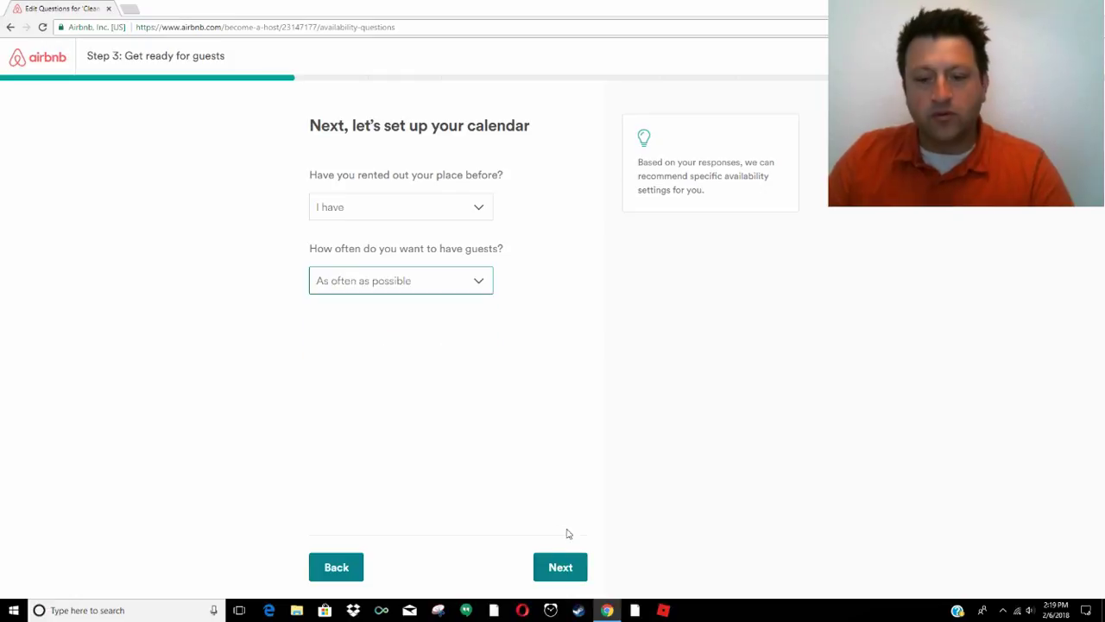
pyautogui.click(572, 573)
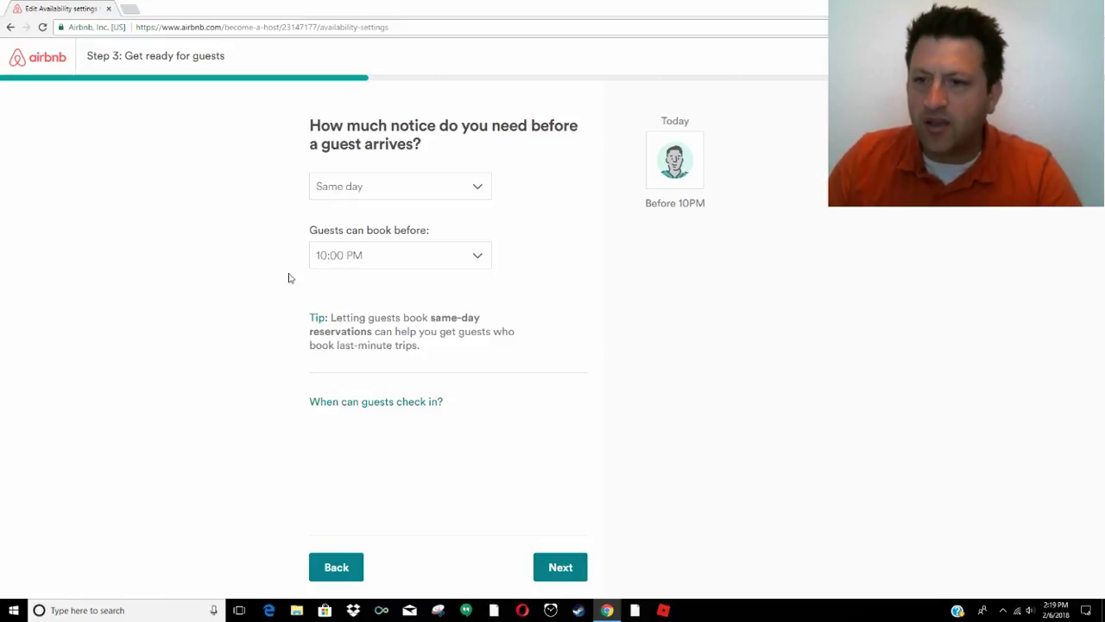
# Allow same-day bookings until 8:00 PM and set check-in from 4PM to 12AM
pyautogui.click(439, 255)
pyautogui.click(370, 480)
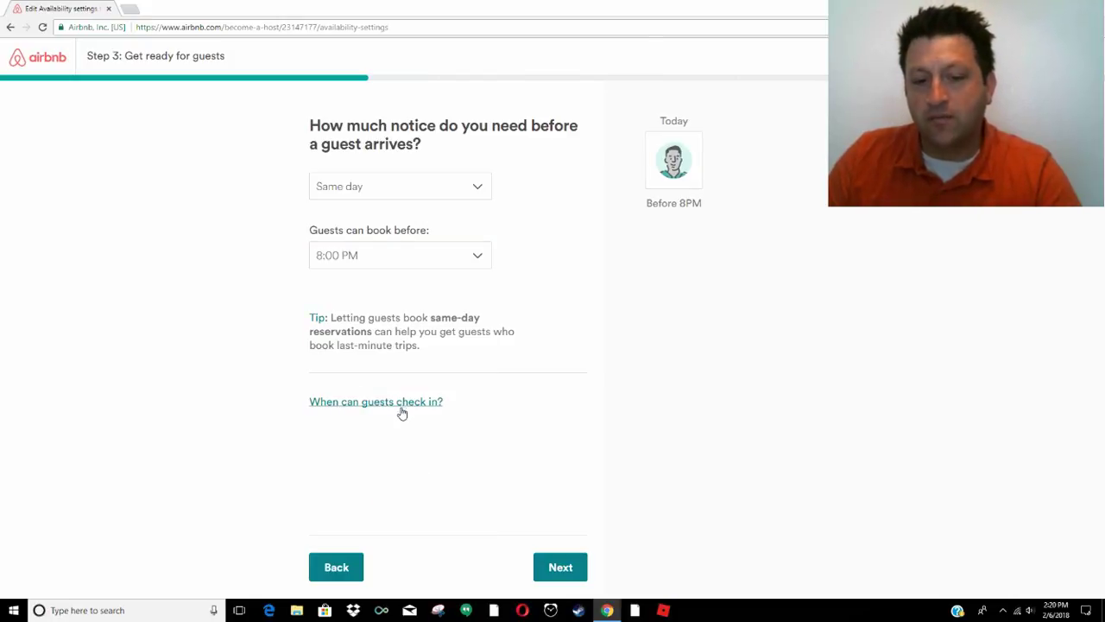
pyautogui.click(363, 402)
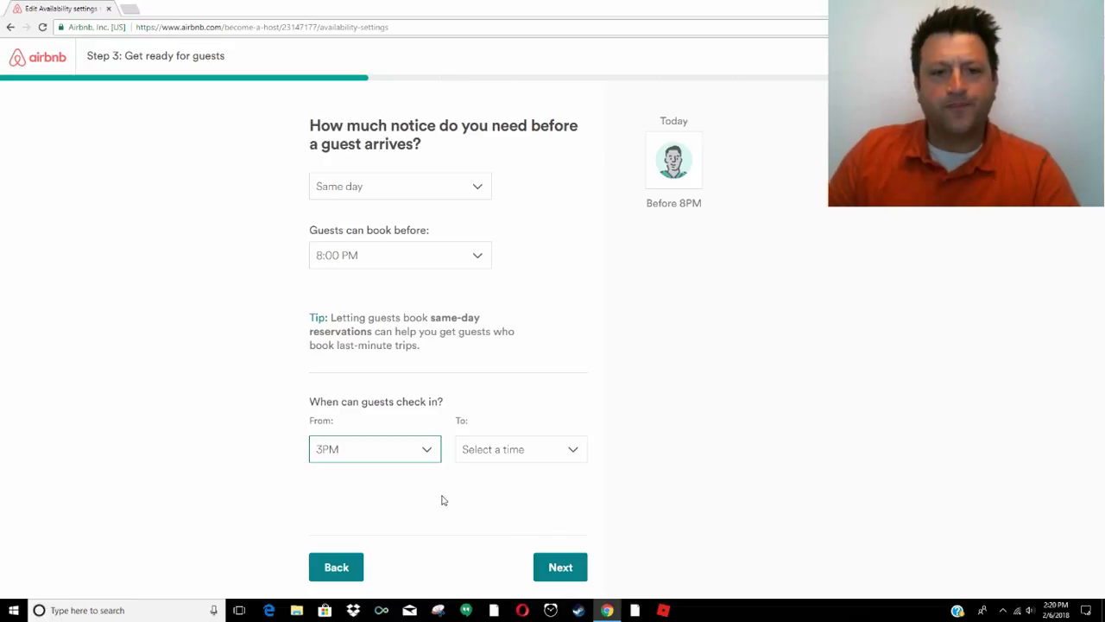
pyautogui.click(216, 420)
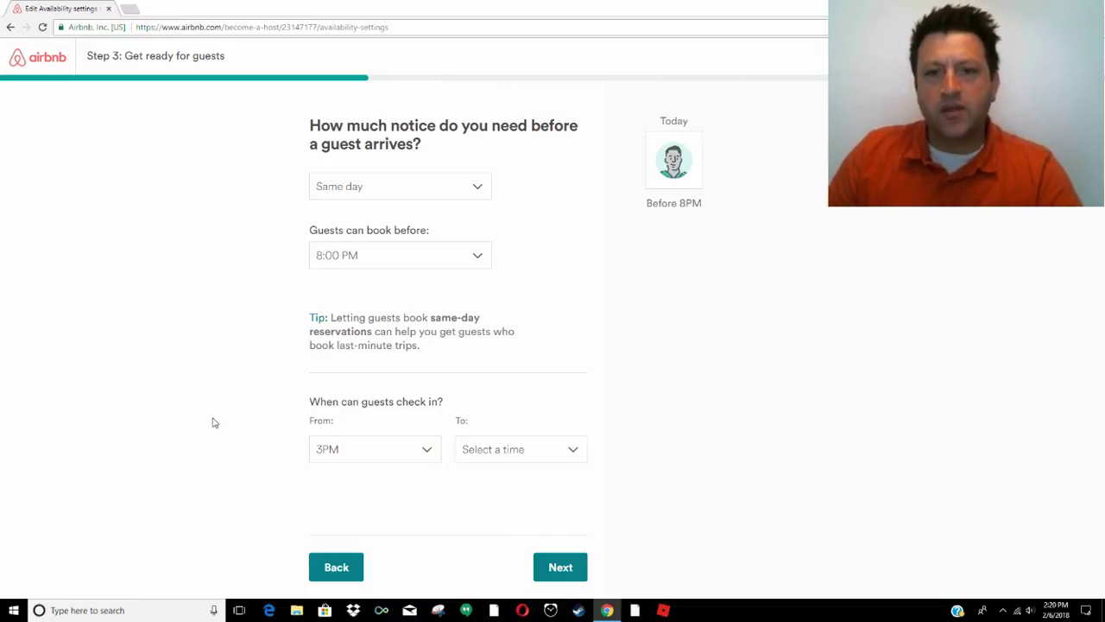
pyautogui.click(373, 448)
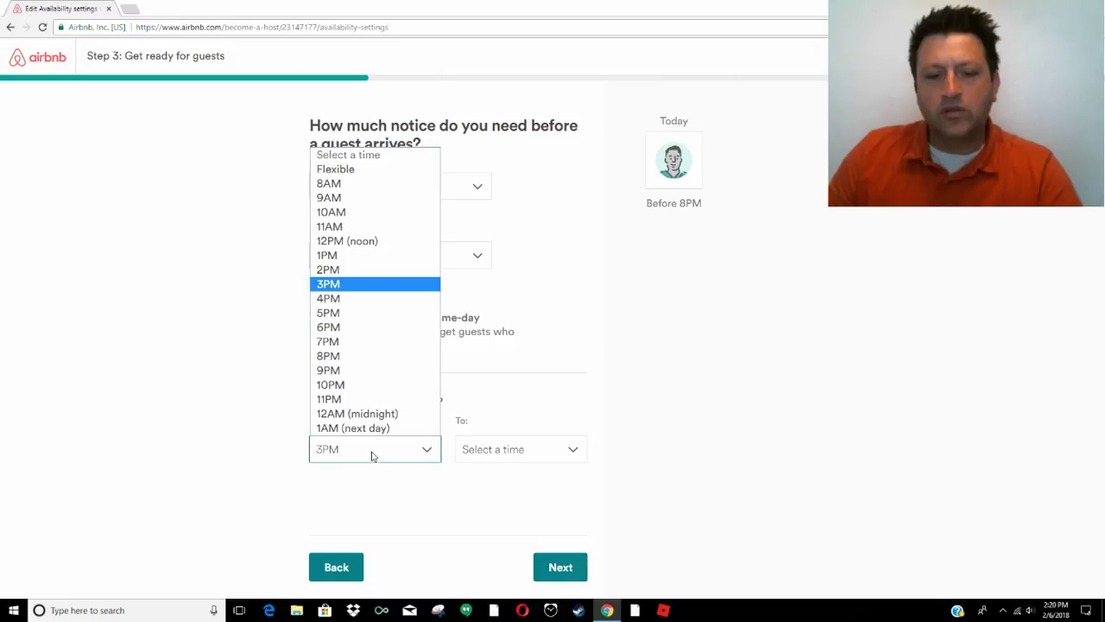
pyautogui.click(363, 300)
pyautogui.click(493, 449)
pyautogui.click(498, 338)
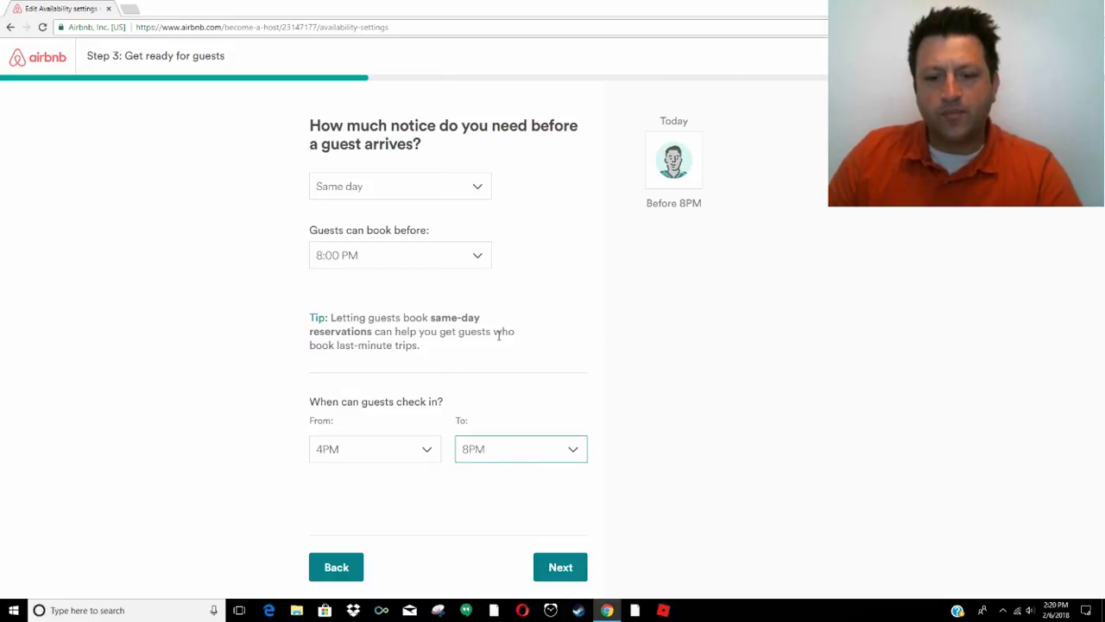
pyautogui.click(483, 456)
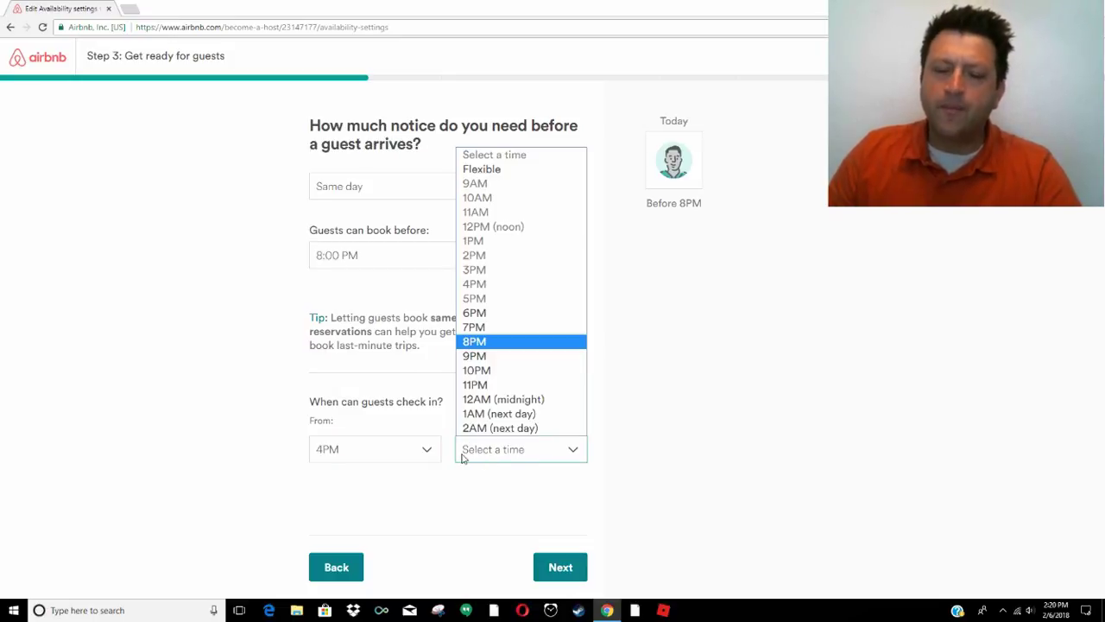
pyautogui.click(504, 384)
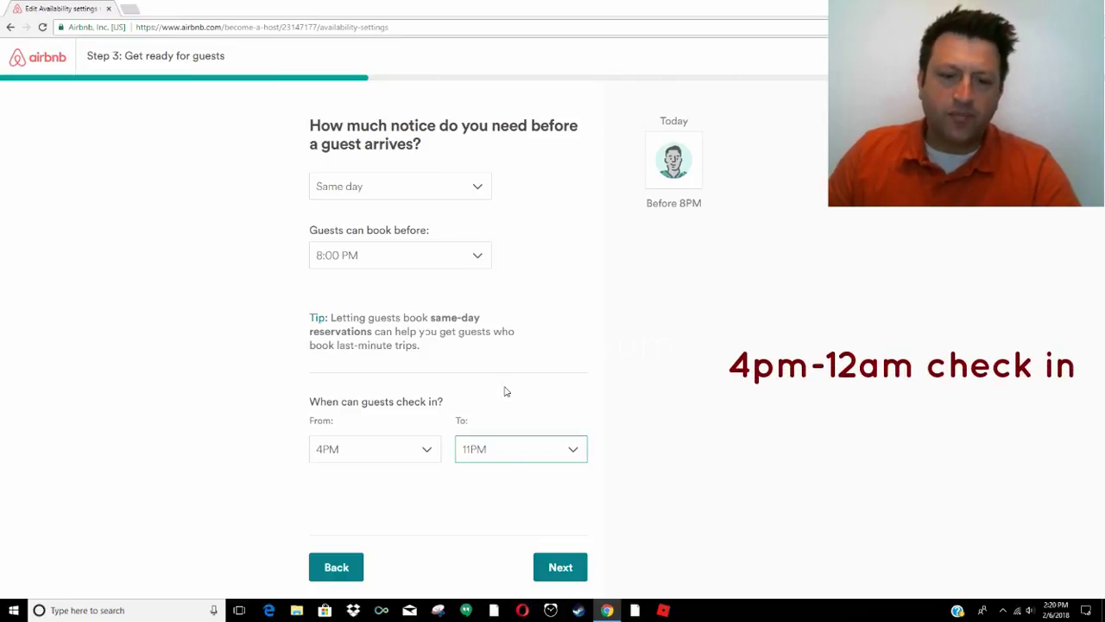
pyautogui.click(524, 451)
pyautogui.click(514, 400)
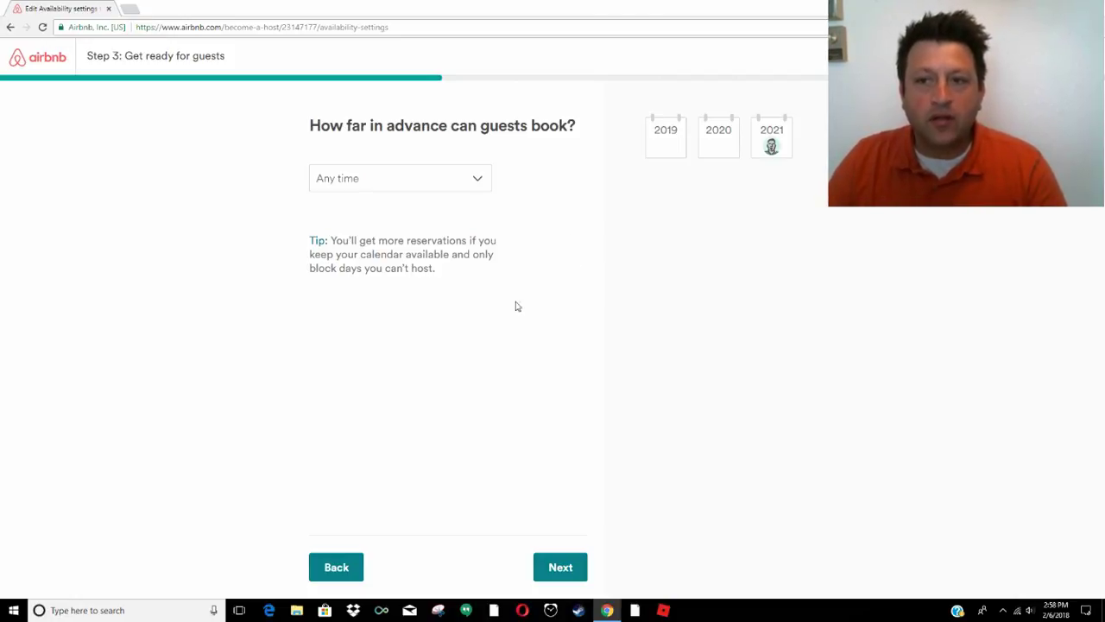
# Limit bookings to at most 3 months in advance
pyautogui.click(396, 181)
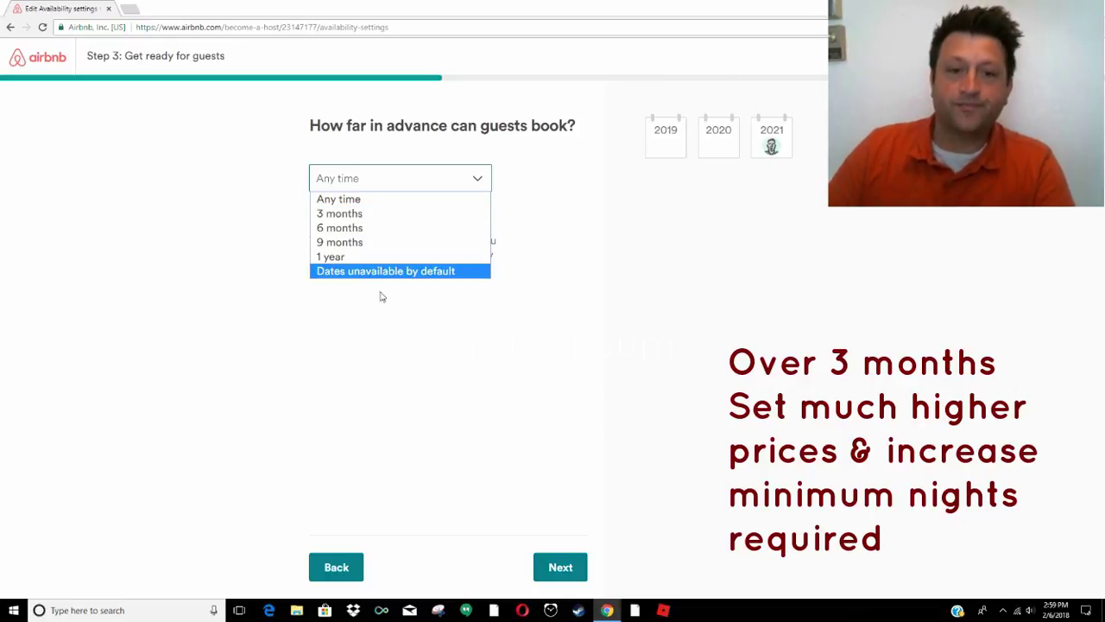
pyautogui.click(345, 213)
pyautogui.click(570, 566)
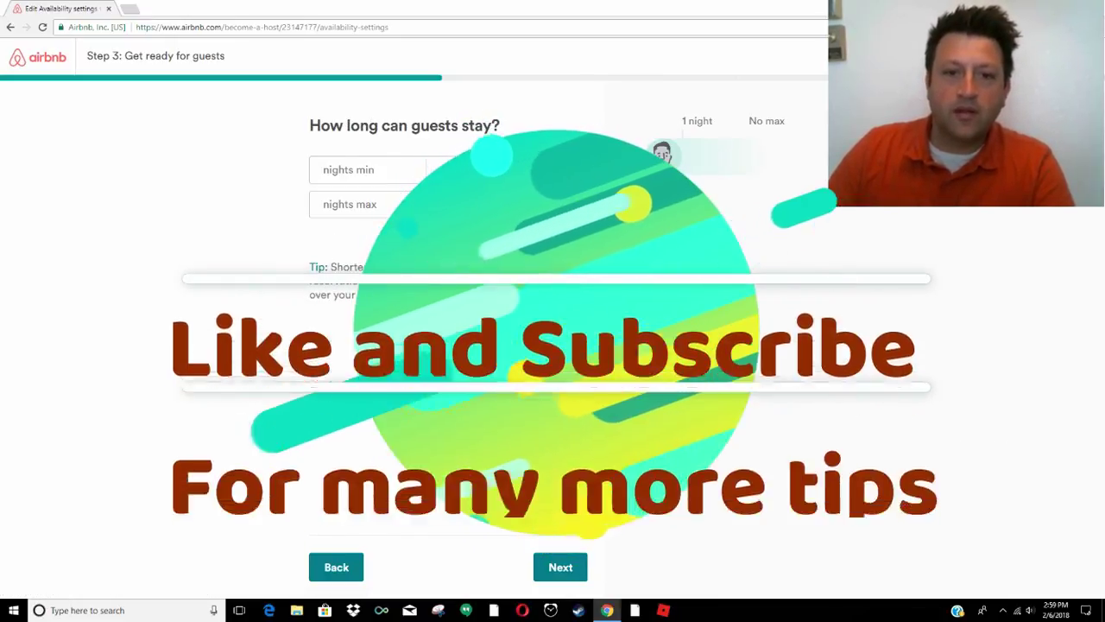
# Set the trip length to a 7-night minimum and raise the maximum to 120 nights
pyautogui.press('7')
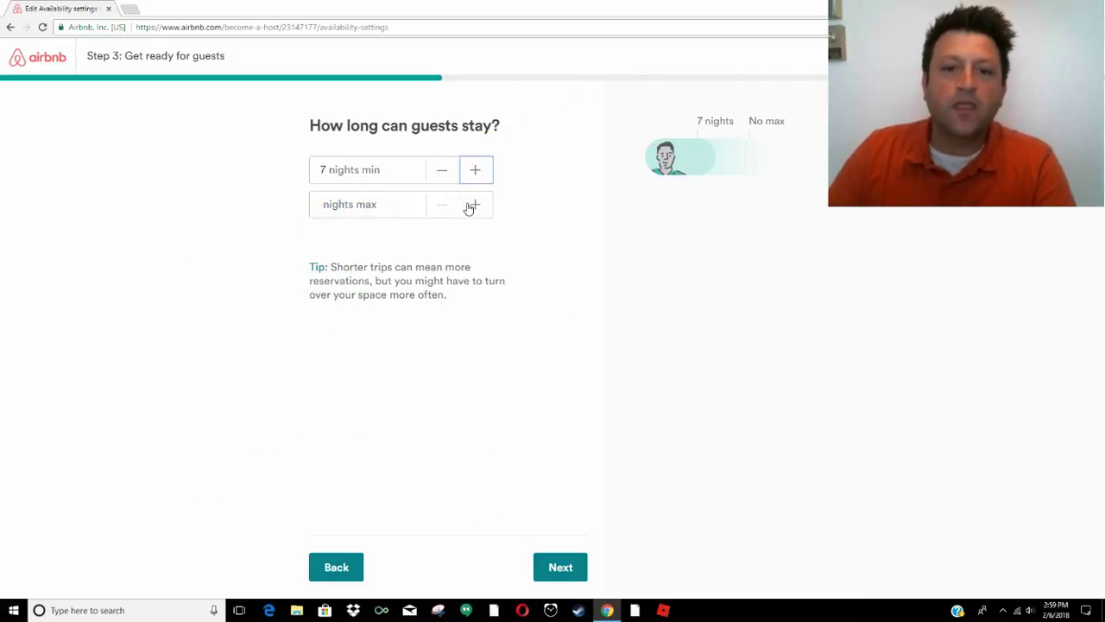
pyautogui.click(471, 206)
pyautogui.click(472, 204)
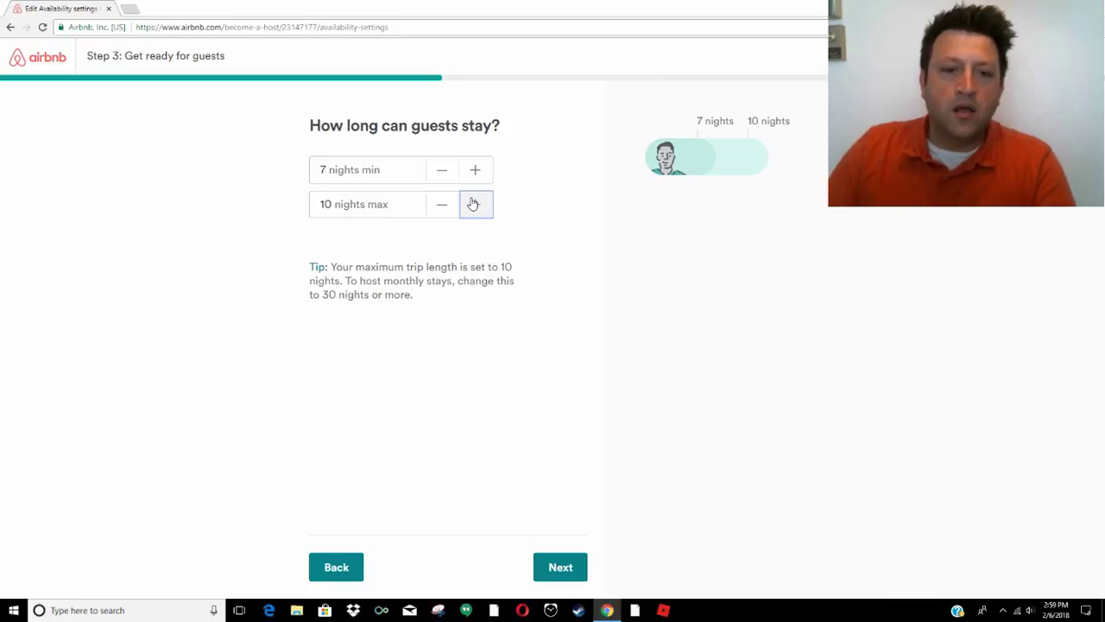
pyautogui.click(473, 204)
pyautogui.click(473, 204)
pyautogui.click(473, 204)
pyautogui.click(473, 204)
pyautogui.click(473, 203)
pyautogui.click(473, 204)
pyautogui.click(473, 204)
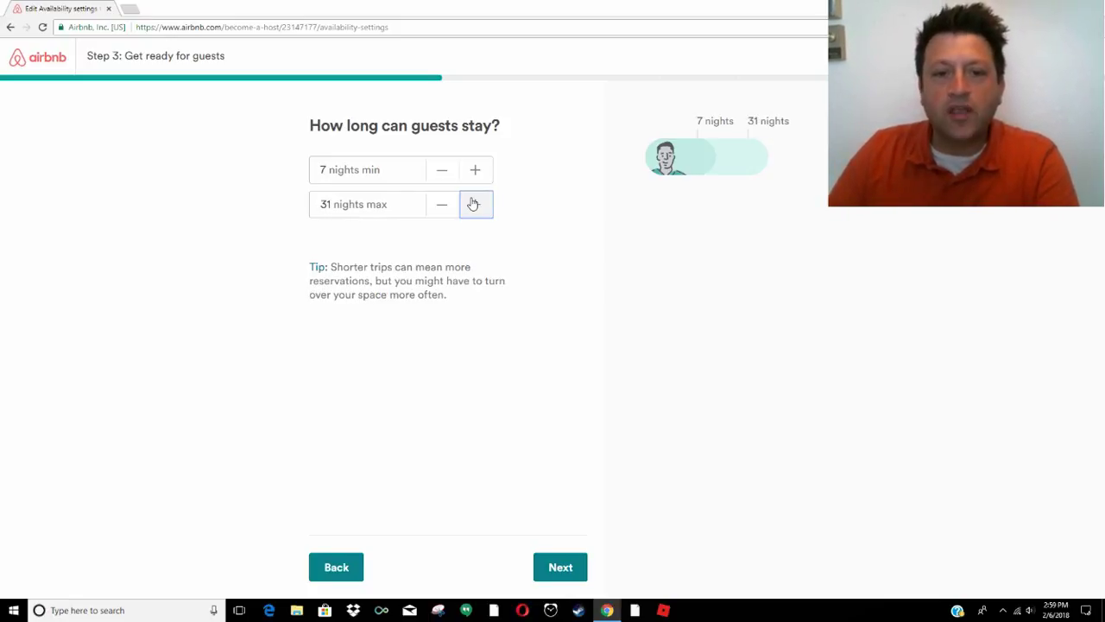
pyautogui.click(473, 204)
pyautogui.click(473, 203)
pyautogui.click(473, 204)
pyautogui.click(473, 204)
pyautogui.click(473, 203)
pyautogui.click(473, 204)
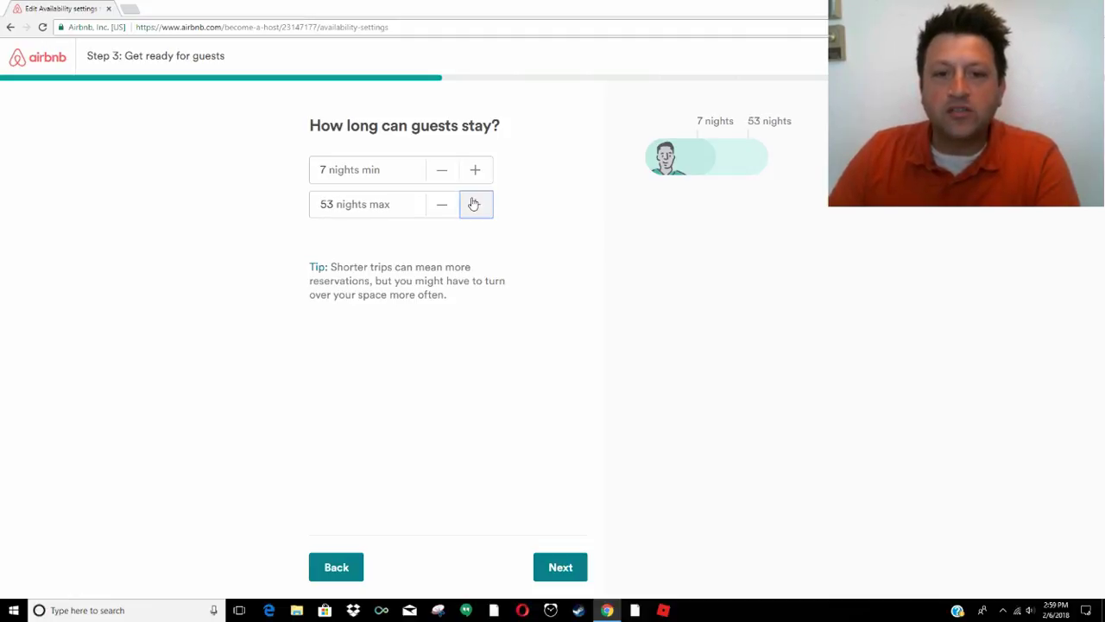
pyautogui.click(474, 204)
pyautogui.click(473, 204)
pyautogui.click(473, 204)
pyautogui.click(473, 204)
pyautogui.click(473, 204)
pyautogui.click(473, 204)
pyautogui.click(473, 204)
pyautogui.click(473, 204)
pyautogui.click(473, 203)
pyautogui.click(473, 204)
pyautogui.click(473, 204)
pyautogui.click(473, 203)
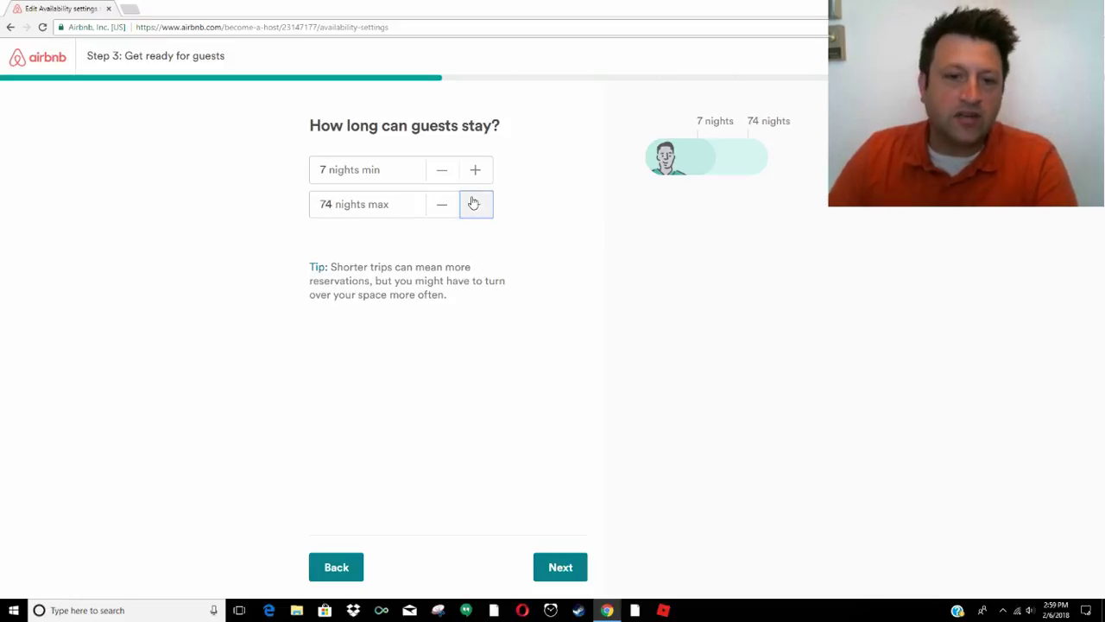
pyautogui.click(473, 203)
pyautogui.click(473, 204)
pyautogui.click(473, 203)
pyautogui.click(473, 203)
pyautogui.click(473, 204)
pyautogui.click(473, 203)
pyautogui.click(473, 203)
pyautogui.click(473, 204)
pyautogui.click(473, 203)
pyautogui.click(473, 203)
pyautogui.click(473, 204)
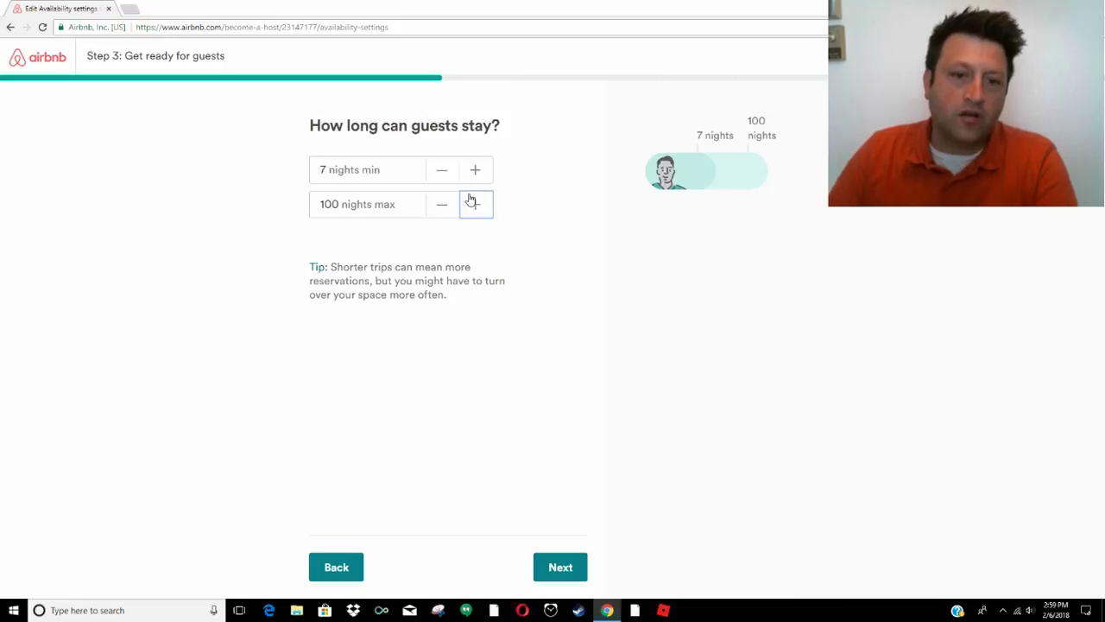
pyautogui.doubleClick(473, 204)
pyautogui.tripleClick(473, 204)
pyautogui.doubleClick(474, 203)
pyautogui.tripleClick(474, 203)
pyautogui.tripleClick(473, 204)
pyautogui.doubleClick(474, 204)
pyautogui.tripleClick(473, 204)
pyautogui.doubleClick(473, 204)
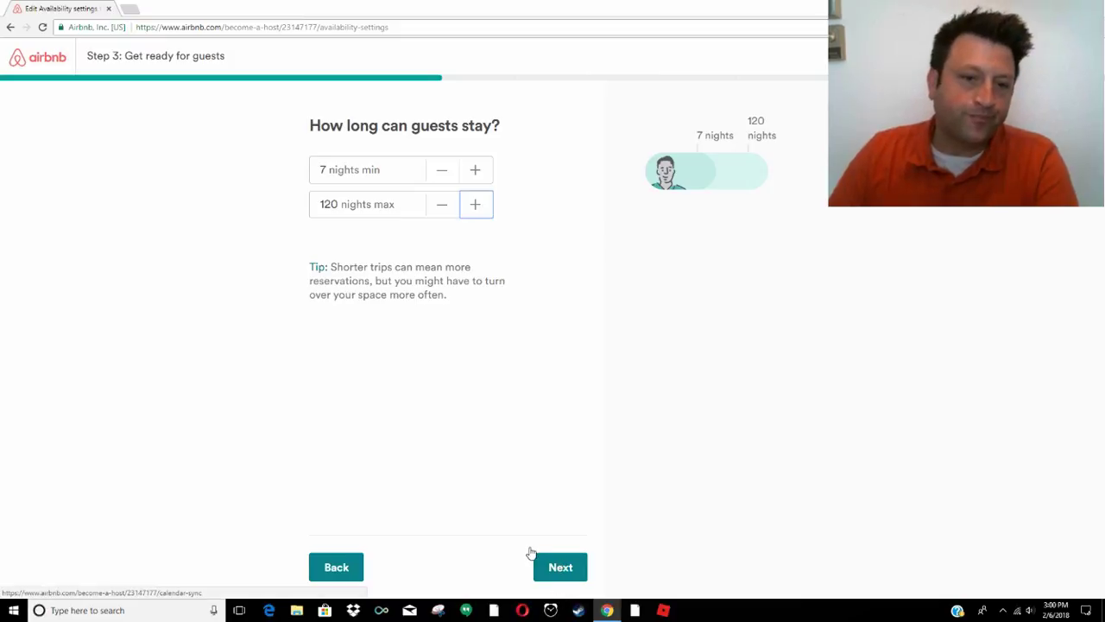
# Skip calendar syncing and keep the February 2018 calendar fully blocked before reviewing settings
pyautogui.click(570, 570)
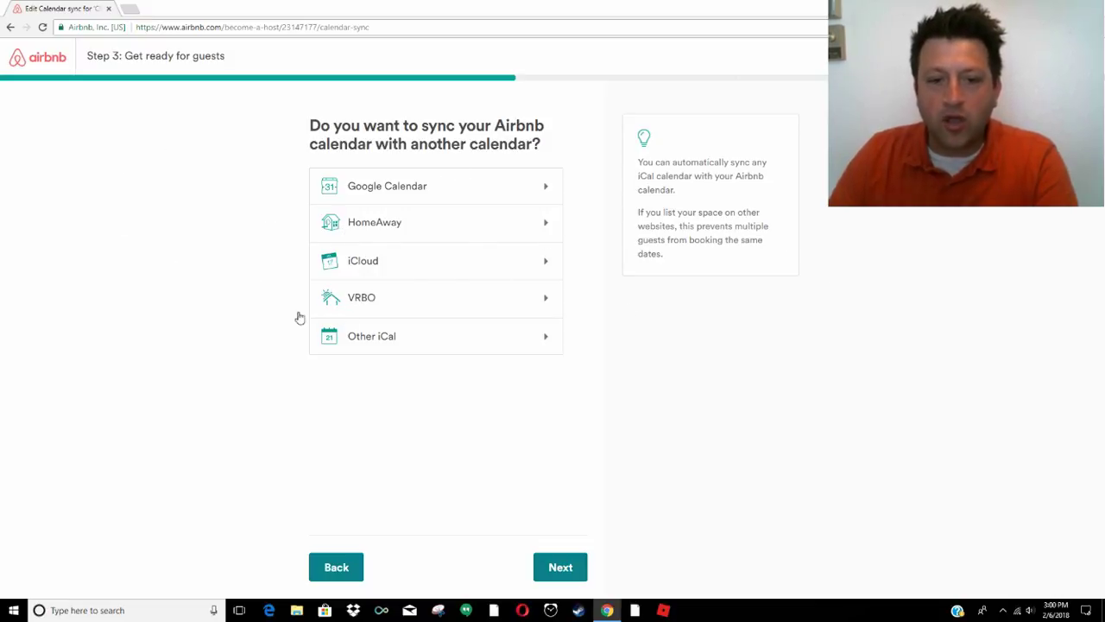
pyautogui.click(549, 568)
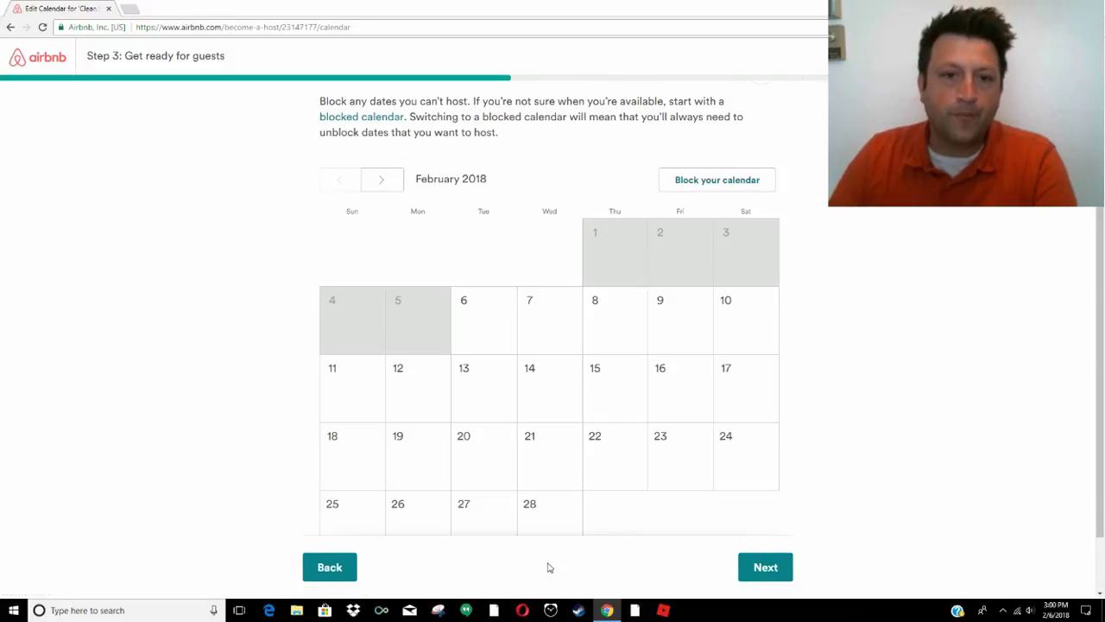
pyautogui.scroll(-1, 431, 448)
pyautogui.scroll(1, 431, 448)
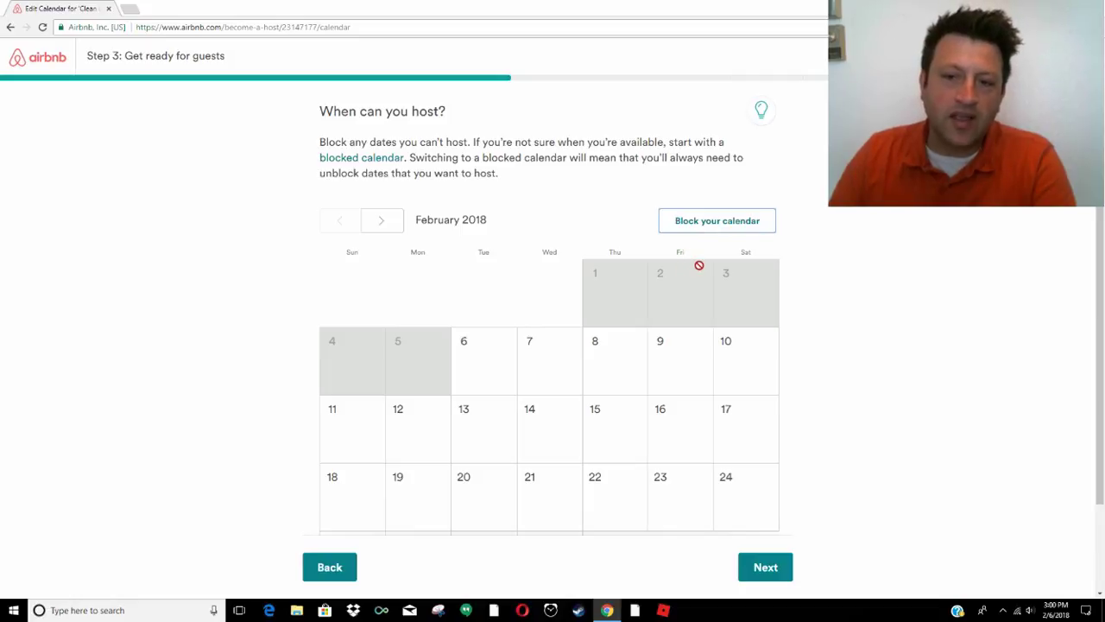
pyautogui.scroll(-1, 661, 460)
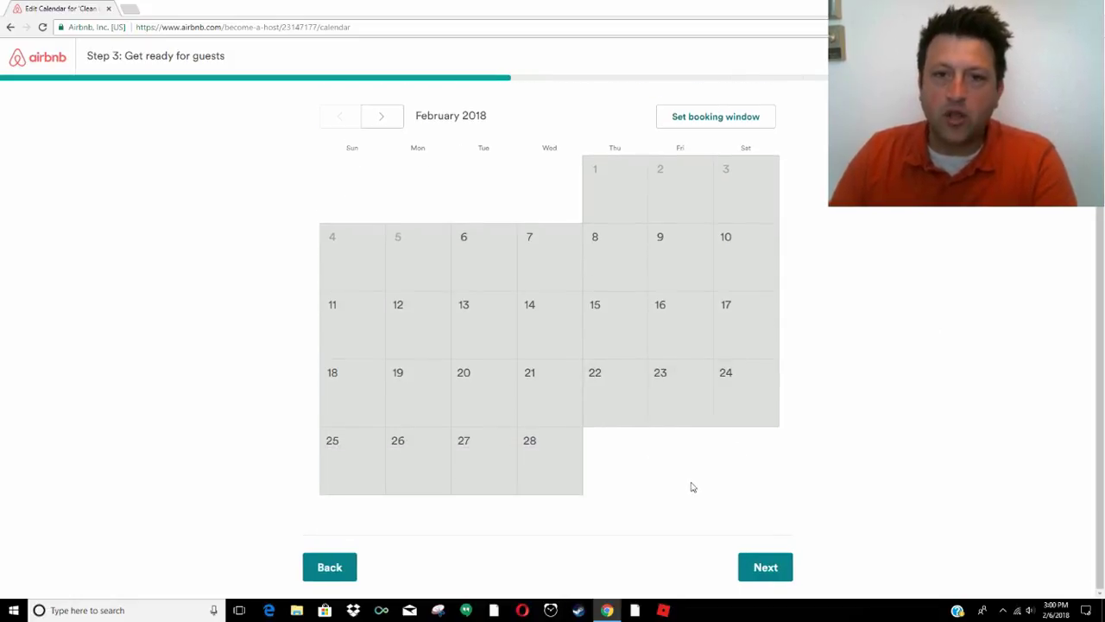
pyautogui.click(757, 568)
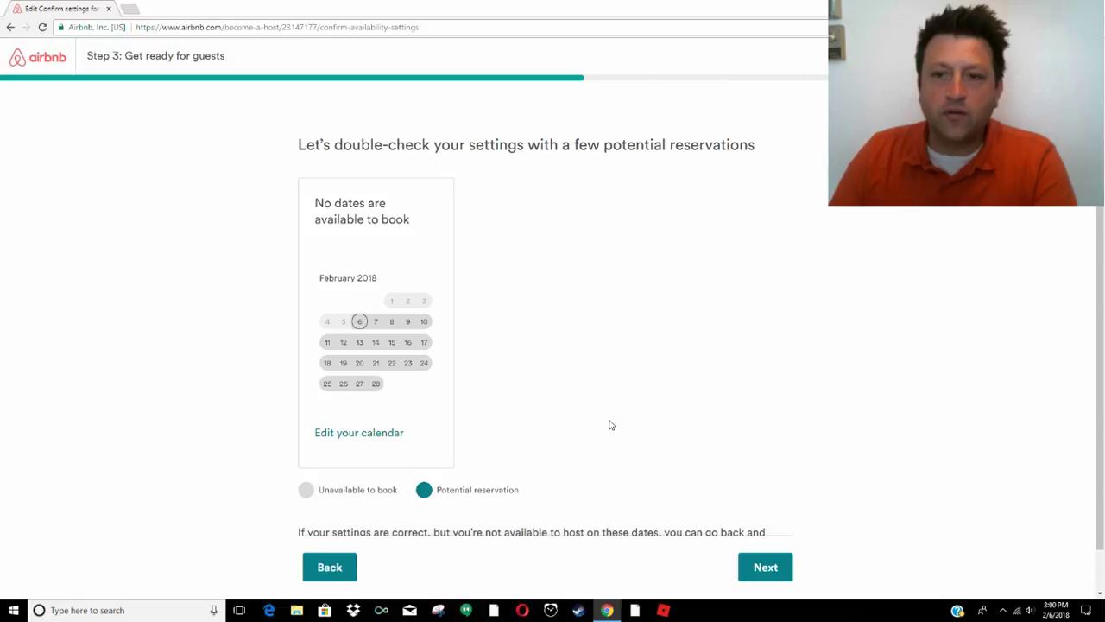
# Keep fixed pricing and set the base price to $140
pyautogui.scroll(-1, 609, 424)
pyautogui.press('Return')
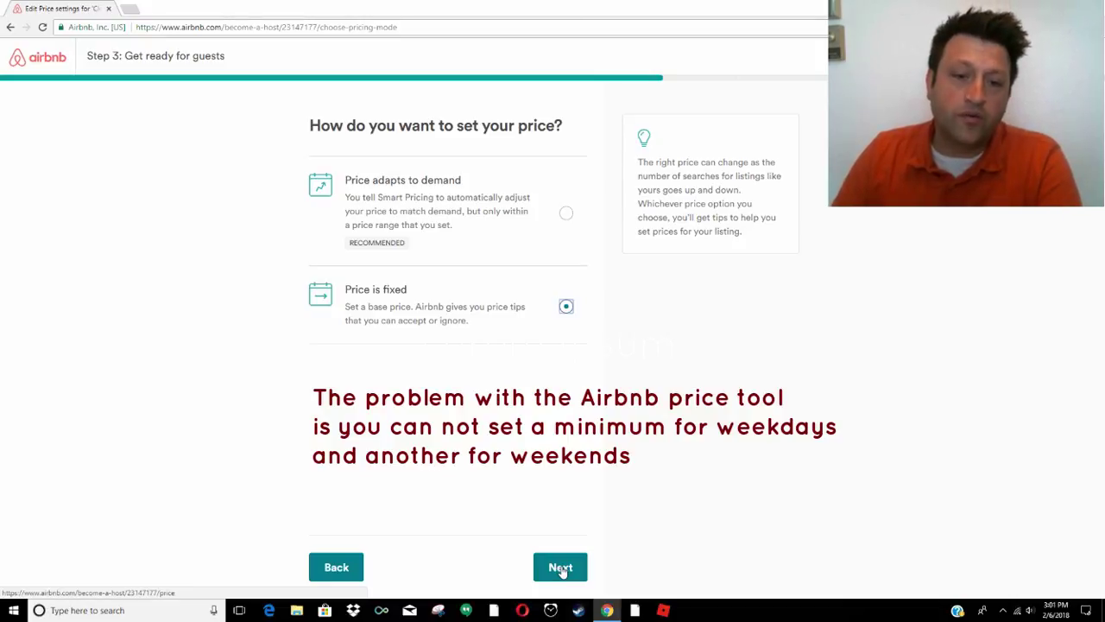
pyautogui.click(561, 568)
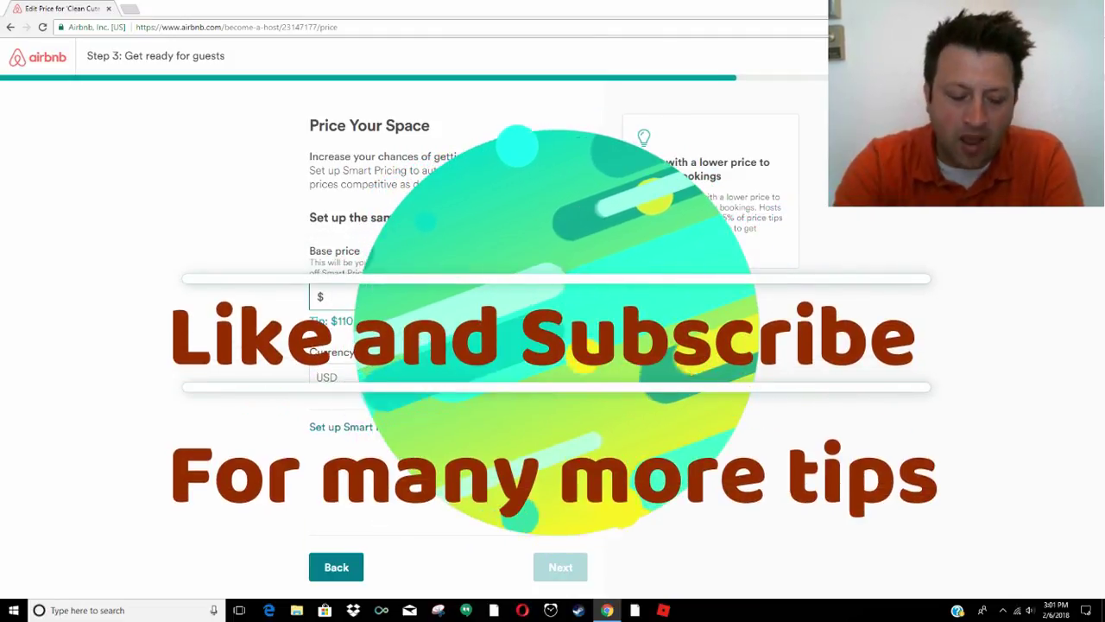
pyautogui.write('140')
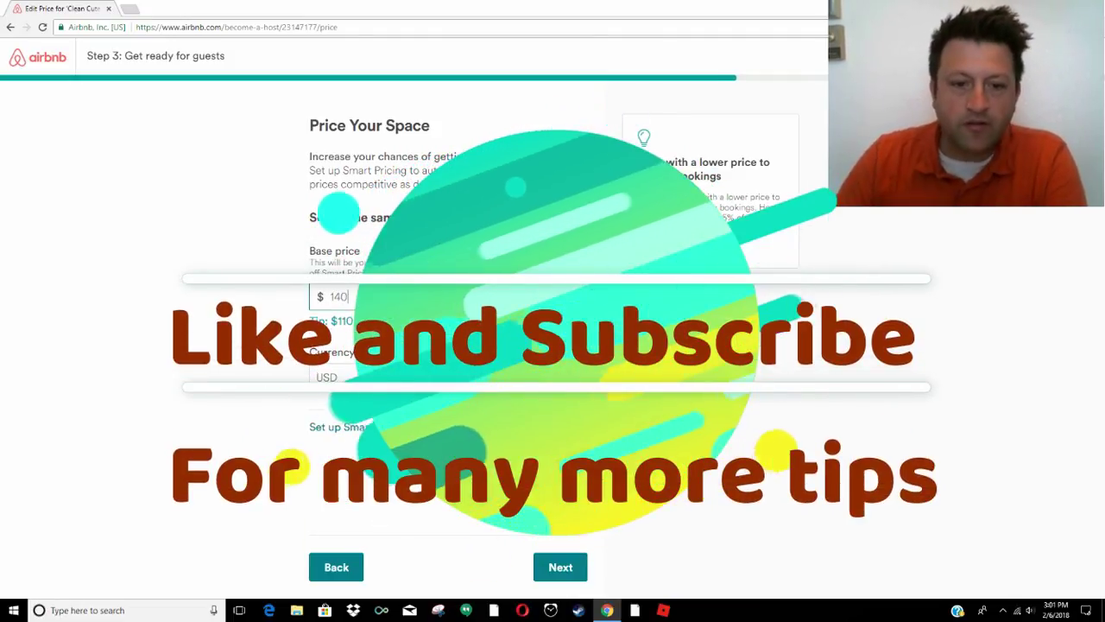
pyautogui.click(563, 566)
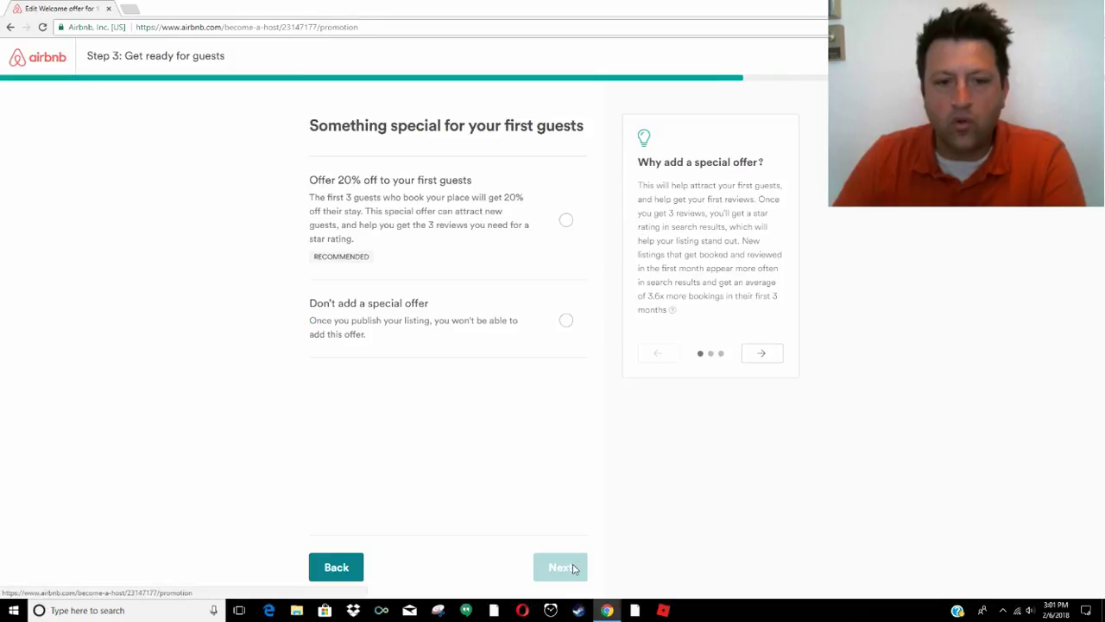
# Skip the first-guest offer and set a 6% weekly and 12% monthly discount
pyautogui.click(566, 321)
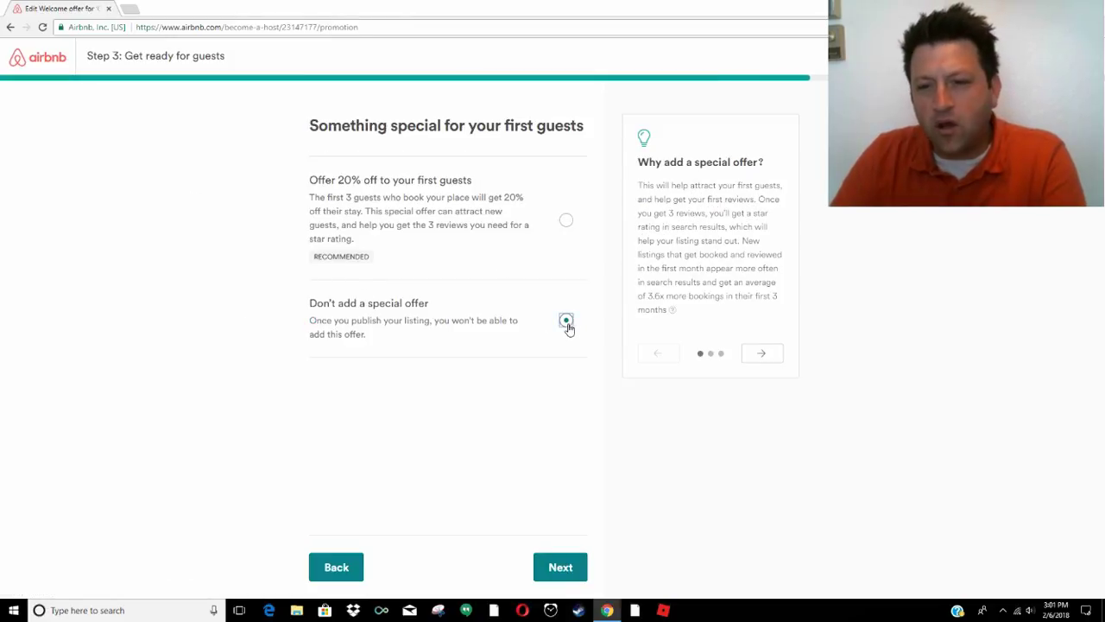
pyautogui.click(563, 567)
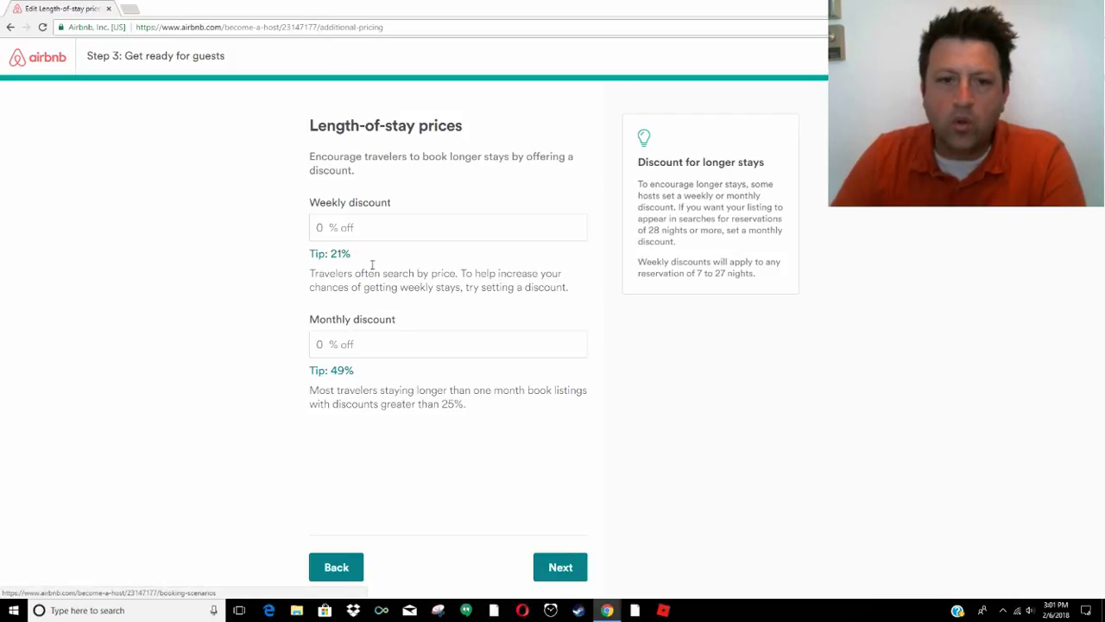
pyautogui.click(372, 235)
pyautogui.write('6')
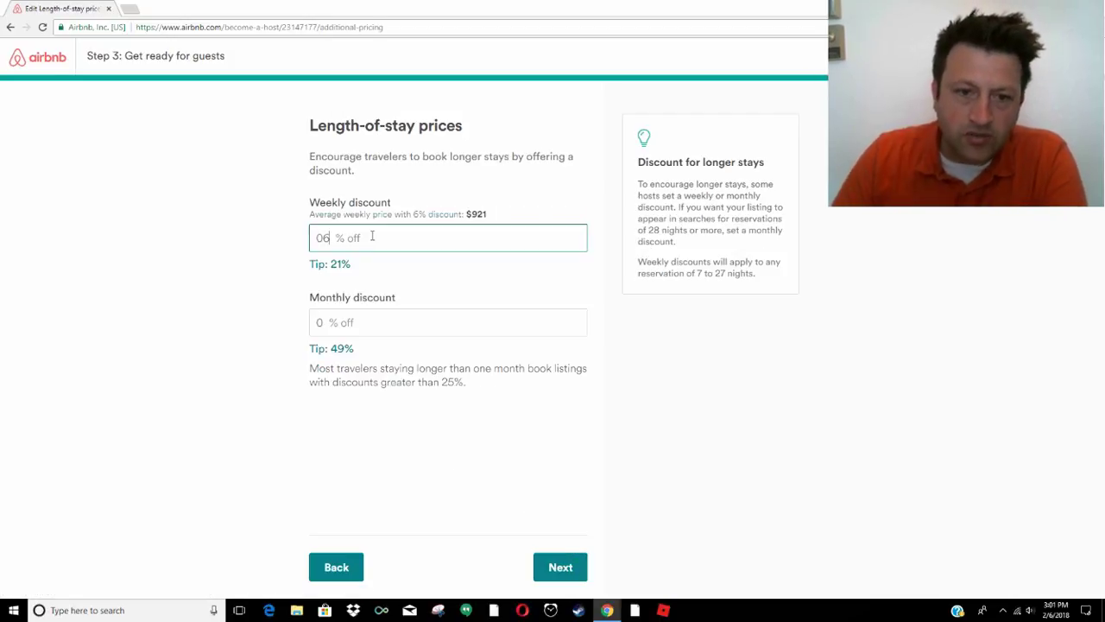
pyautogui.press('BackSpace')
pyautogui.press('BackSpace')
pyautogui.write('6')
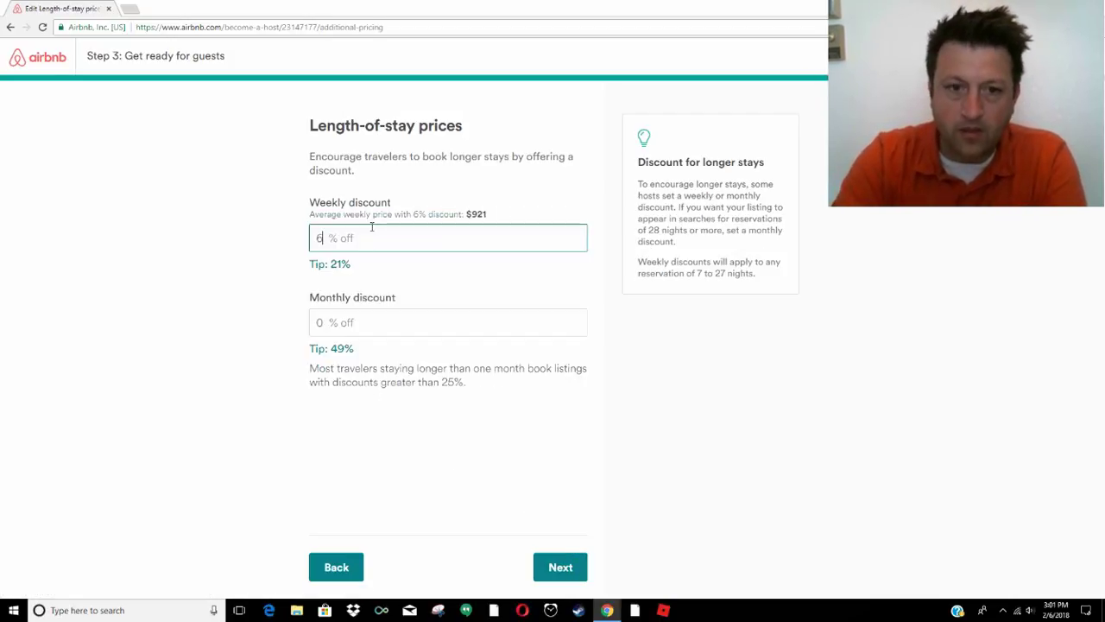
pyautogui.click(319, 323)
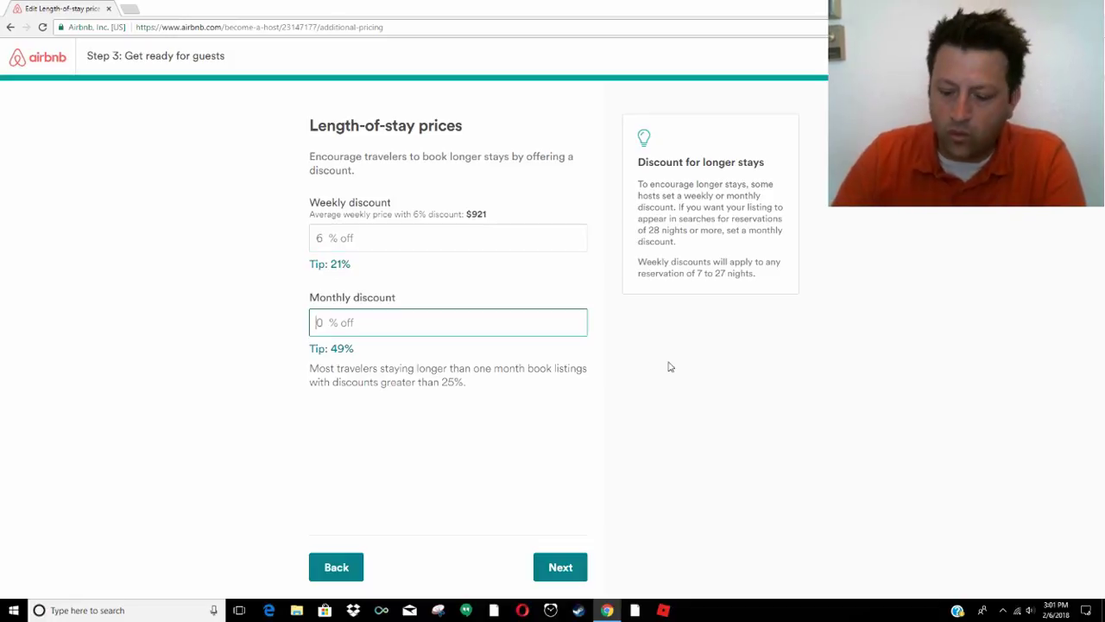
pyautogui.press('BackSpace')
pyautogui.write('12')
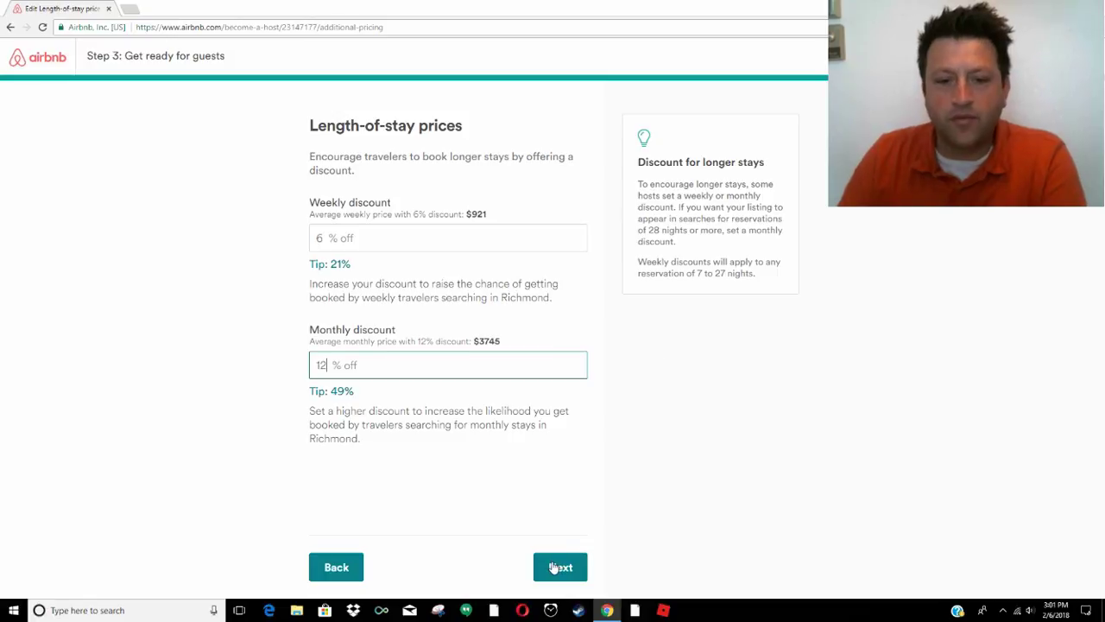
pyautogui.click(559, 567)
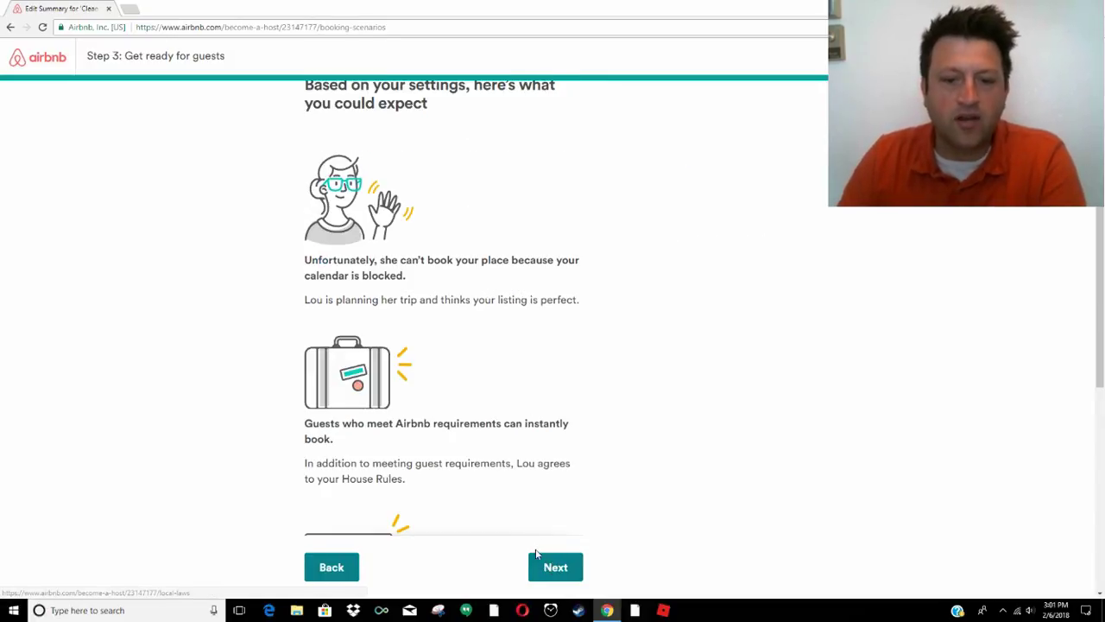
# Review the booking scenarios and pass the local laws and taxes page
pyautogui.scroll(1, 489, 462)
pyautogui.scroll(-5, 488, 462)
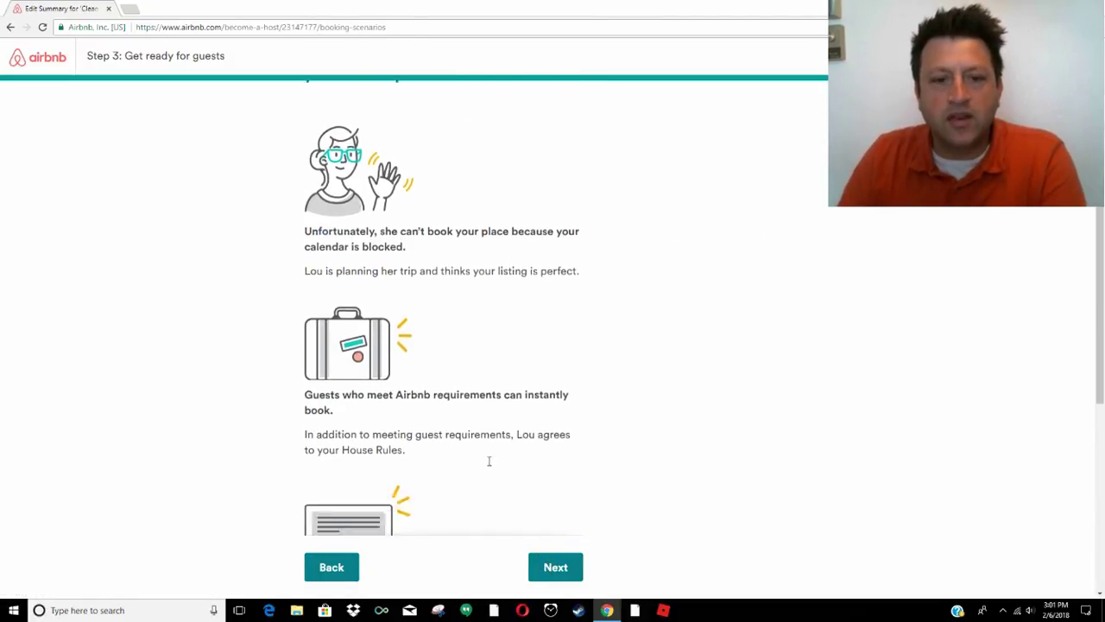
pyautogui.click(568, 566)
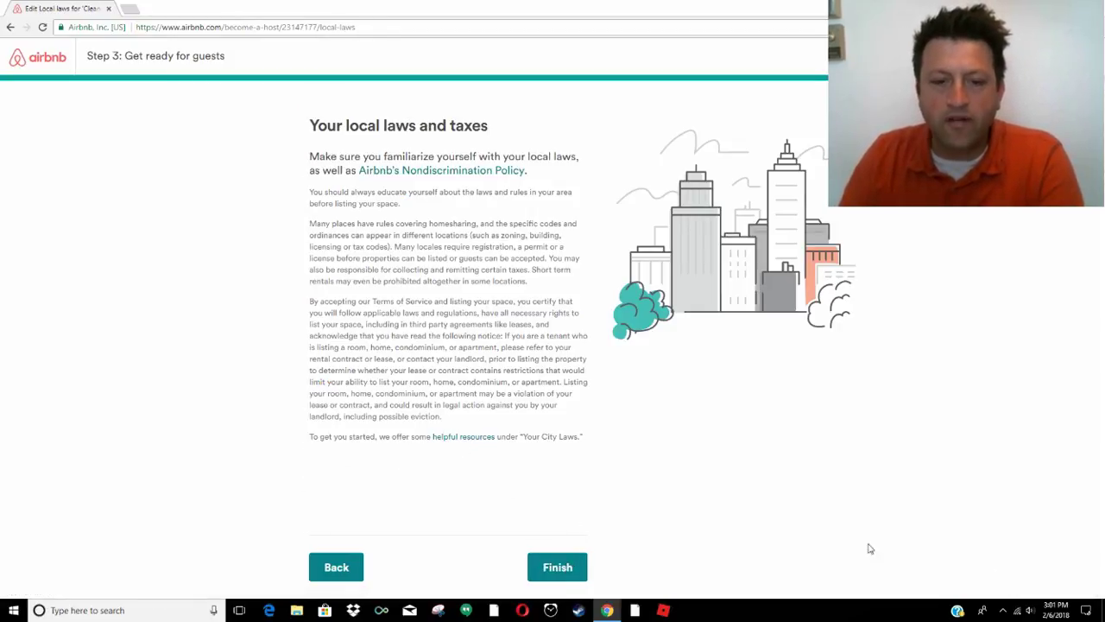
pyautogui.click(578, 574)
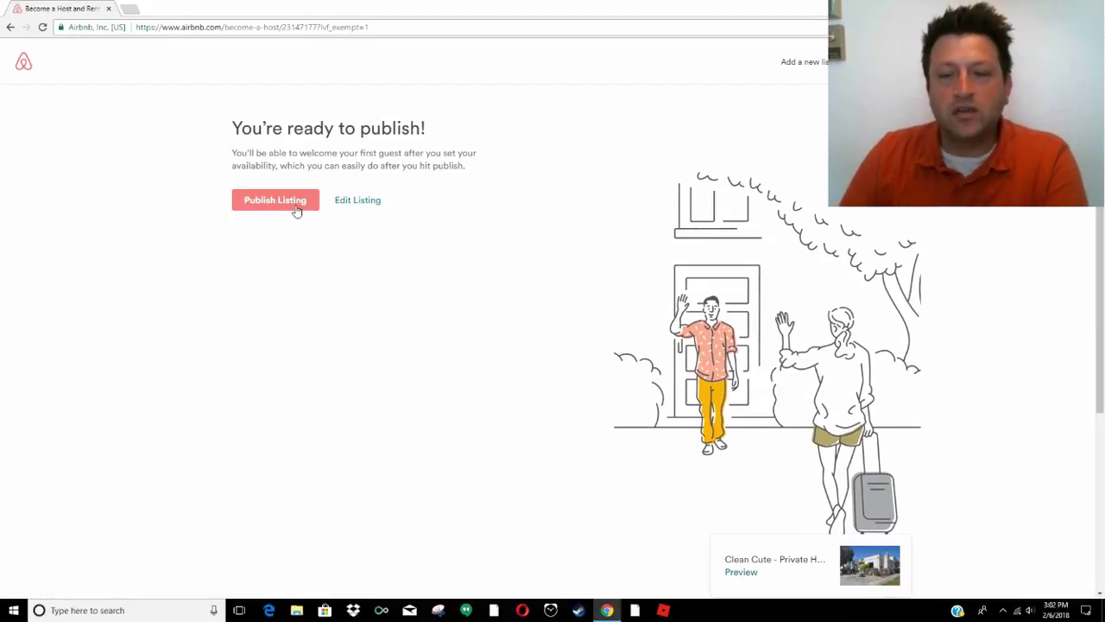
# Publish the listing and skip adding a co-host to reach the Hosting dashboard
pyautogui.click(298, 202)
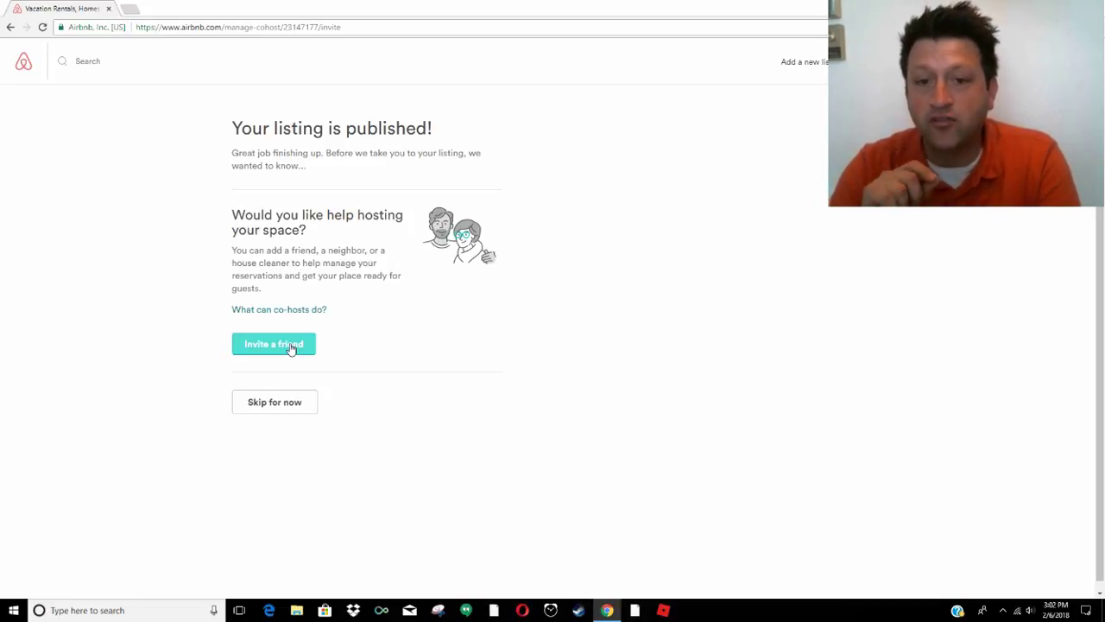
pyautogui.click(291, 347)
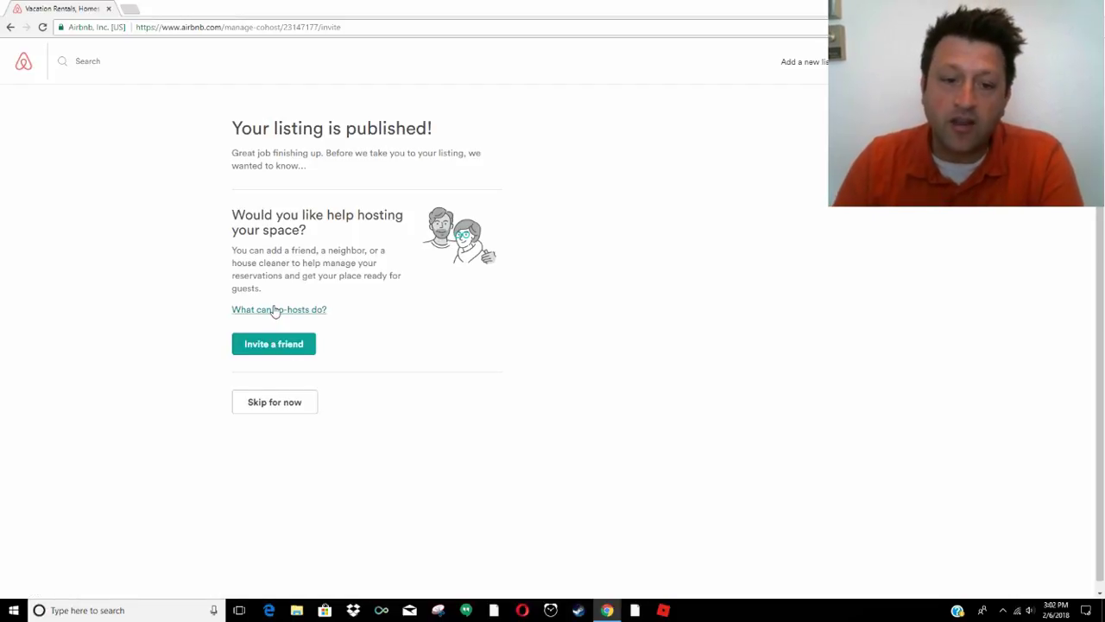
pyautogui.click(257, 402)
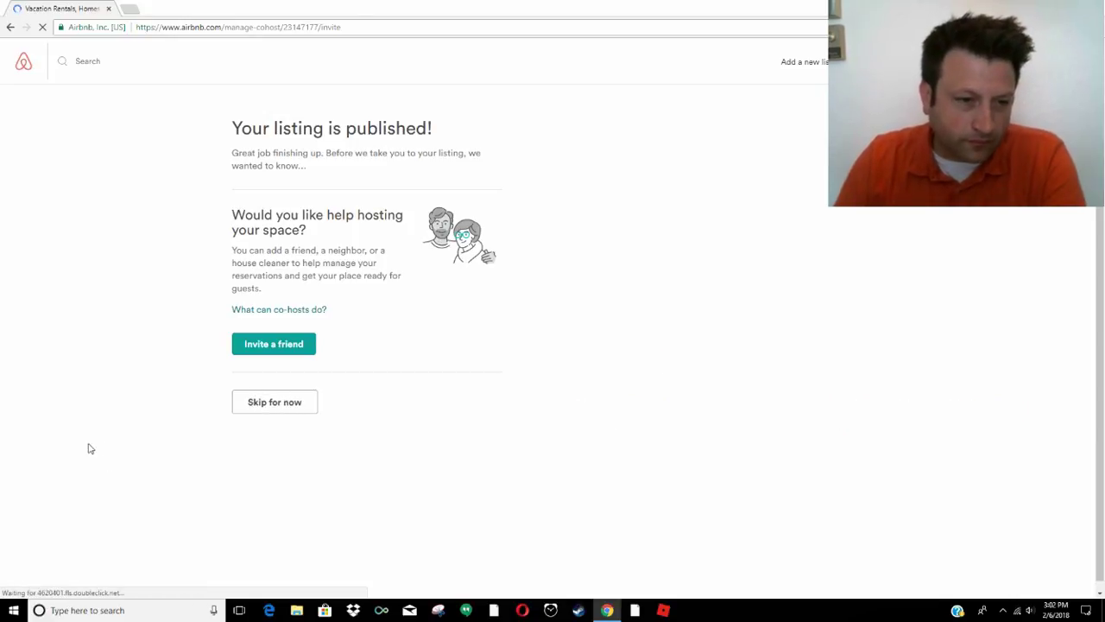
pyautogui.click(273, 402)
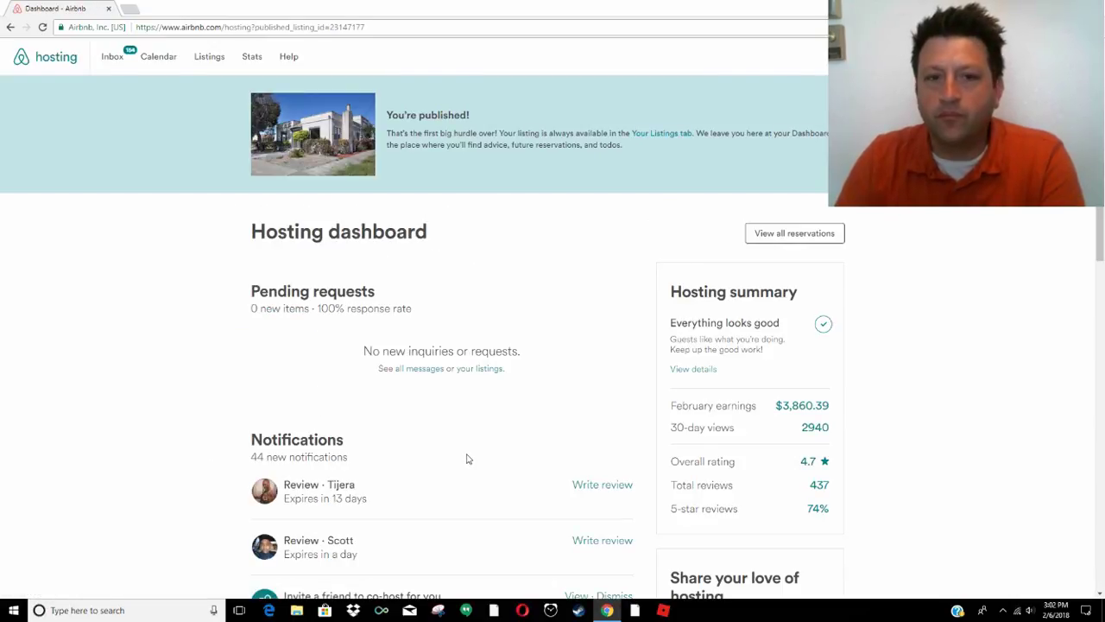
pyautogui.scroll(-2, 466, 458)
pyautogui.scroll(2, 466, 459)
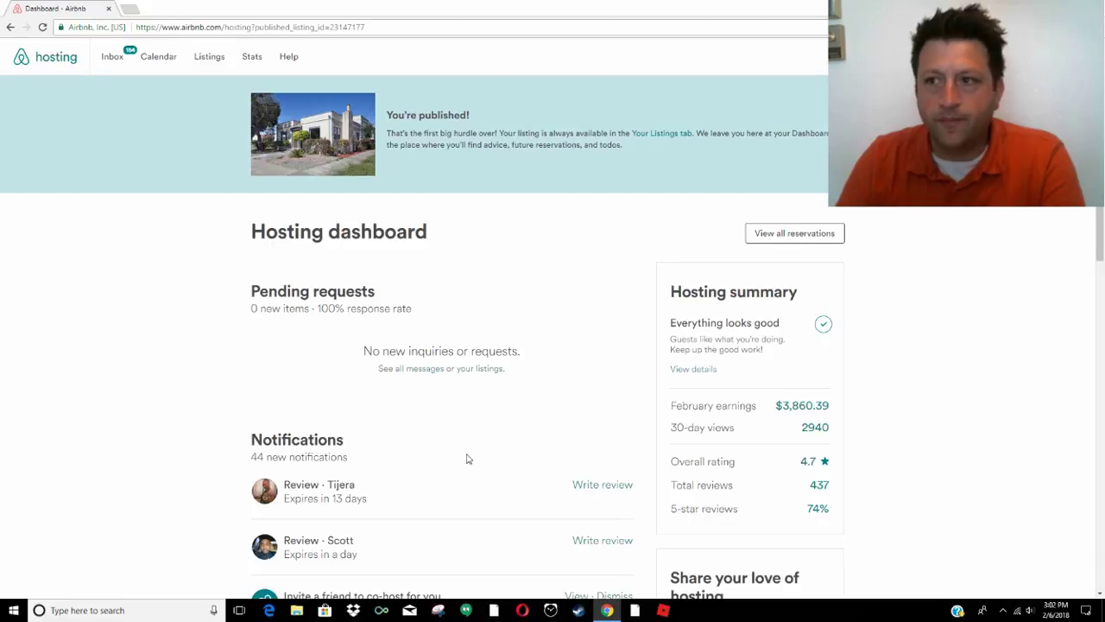